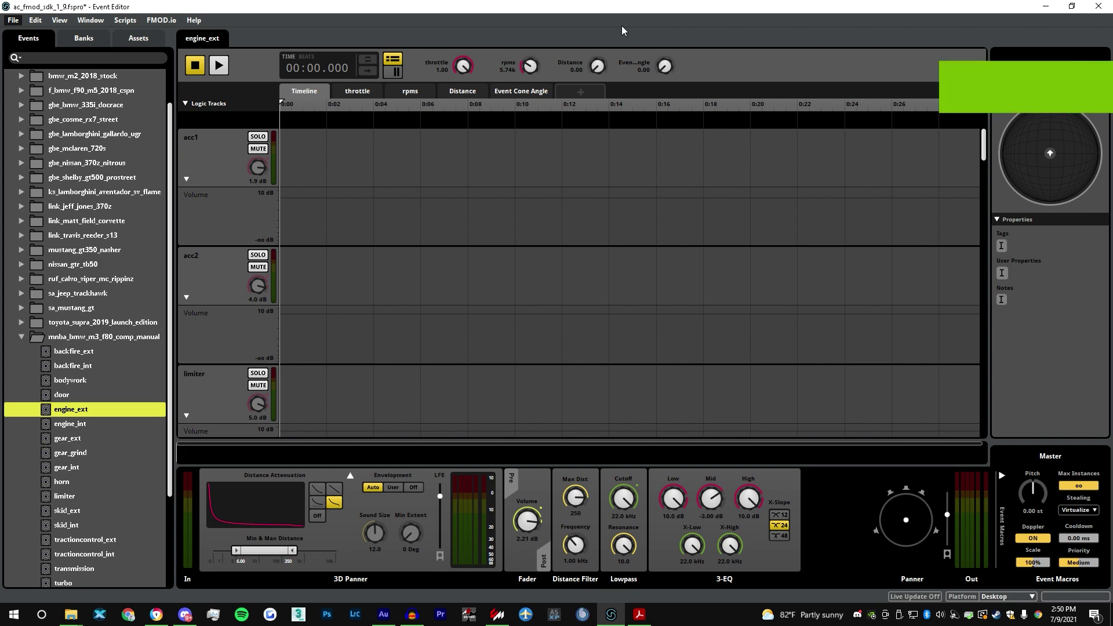
- Scroll the MNBA Assetto Corsa modding group's Discussion feed in Chrome to the Mercedes AMG GTS post
mouse_move(165, 619)
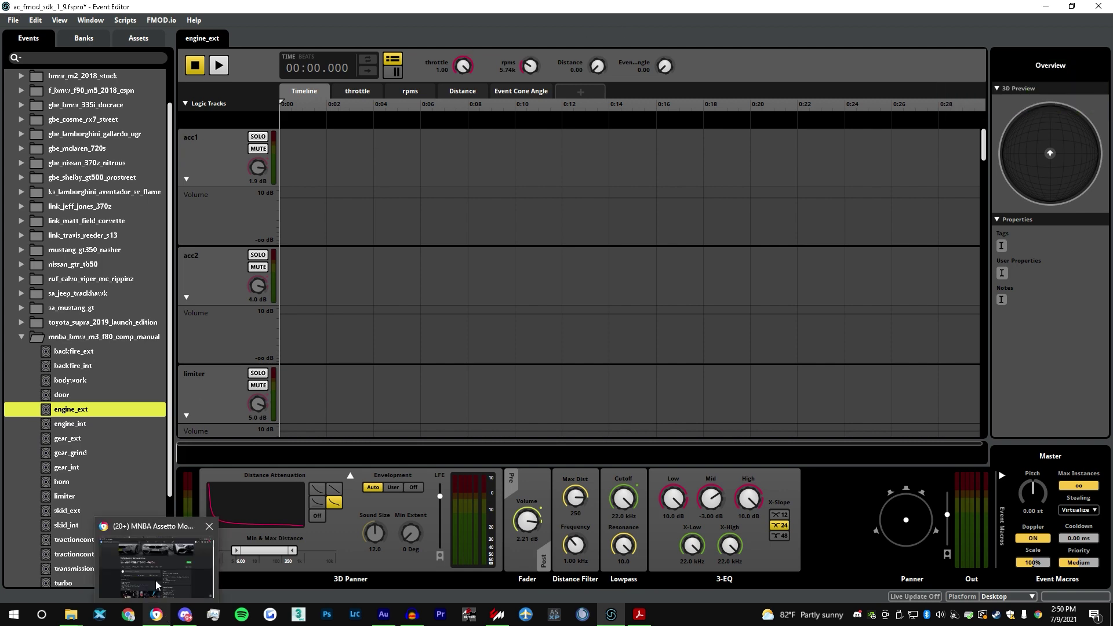
click(152, 567)
scroll(138, 491, down, 1)
scroll(482, 243, down, 3)
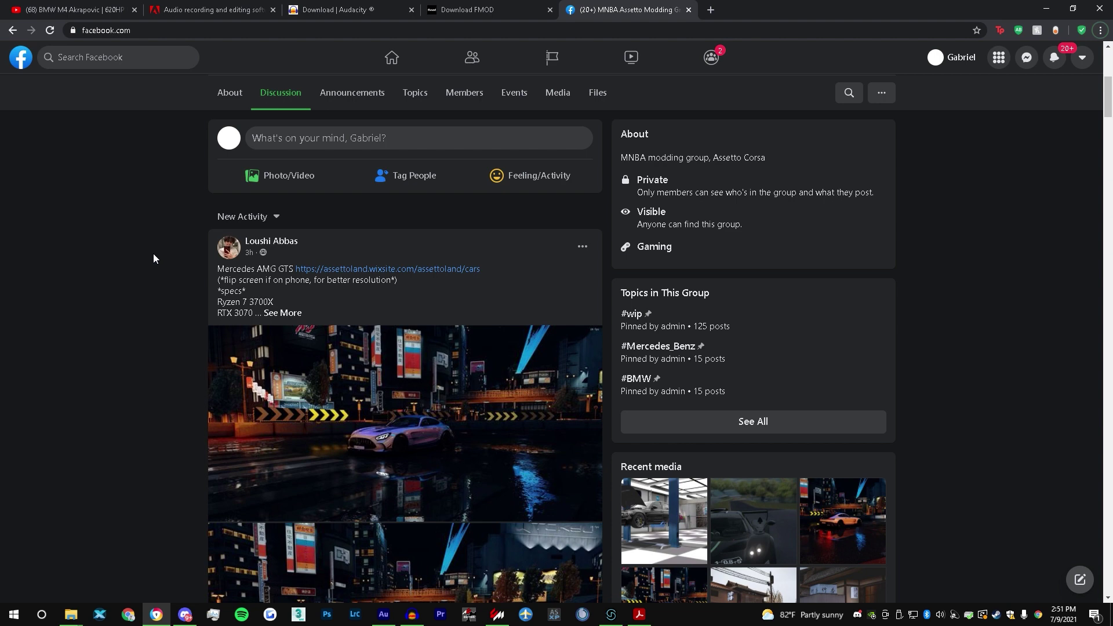
key(alt+F9)
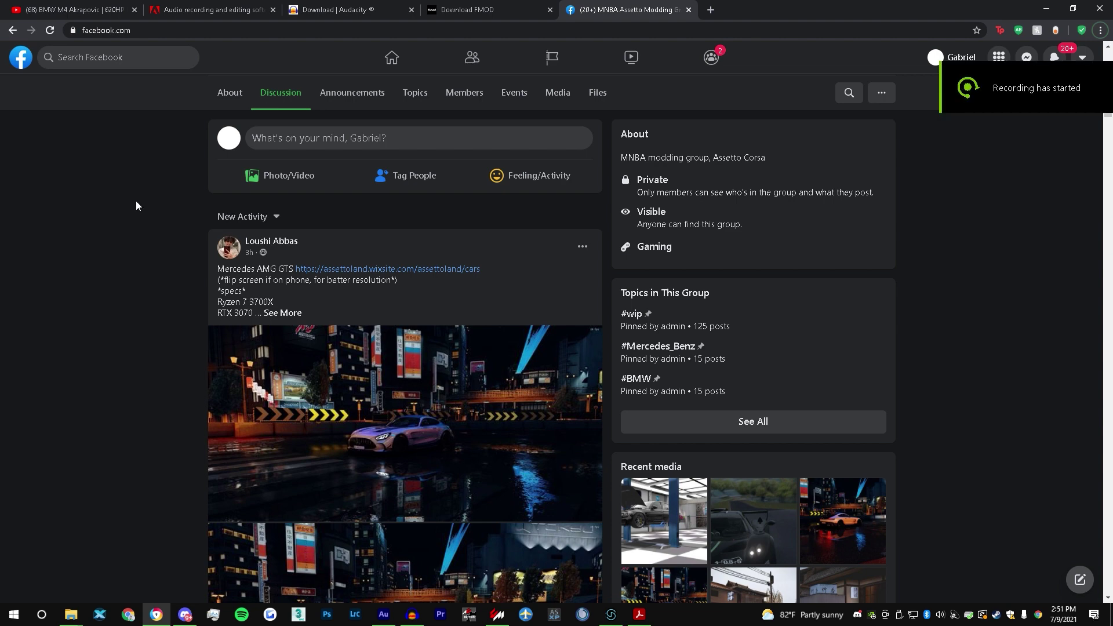
- Look over the Audacity and Adobe Audition download pages, then bring up the Download FMOD page
click(387, 7)
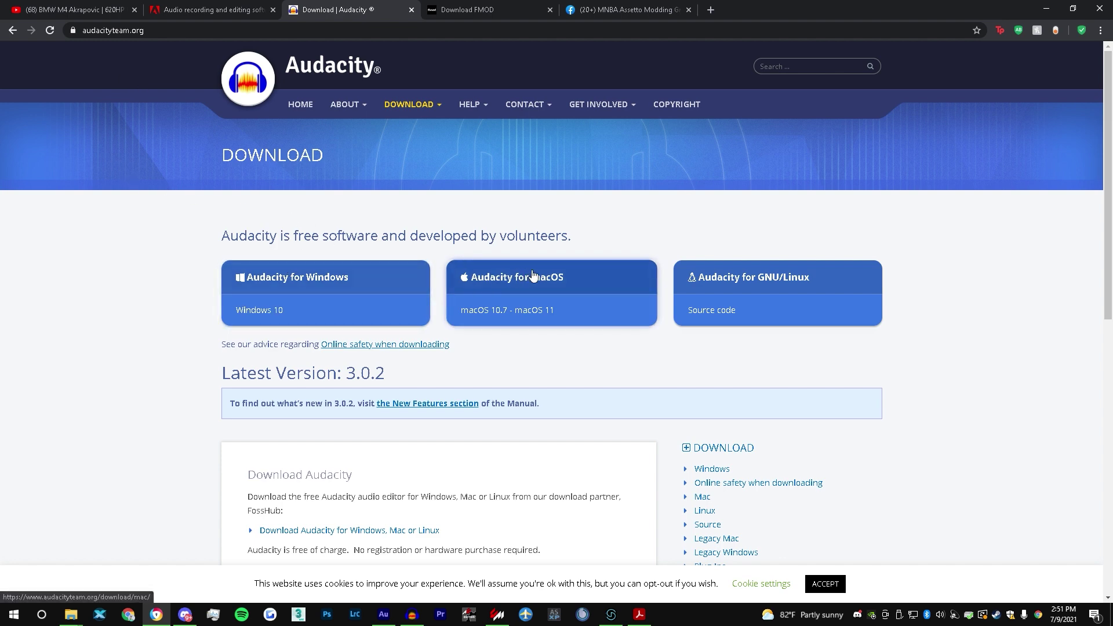
key(alt+F9)
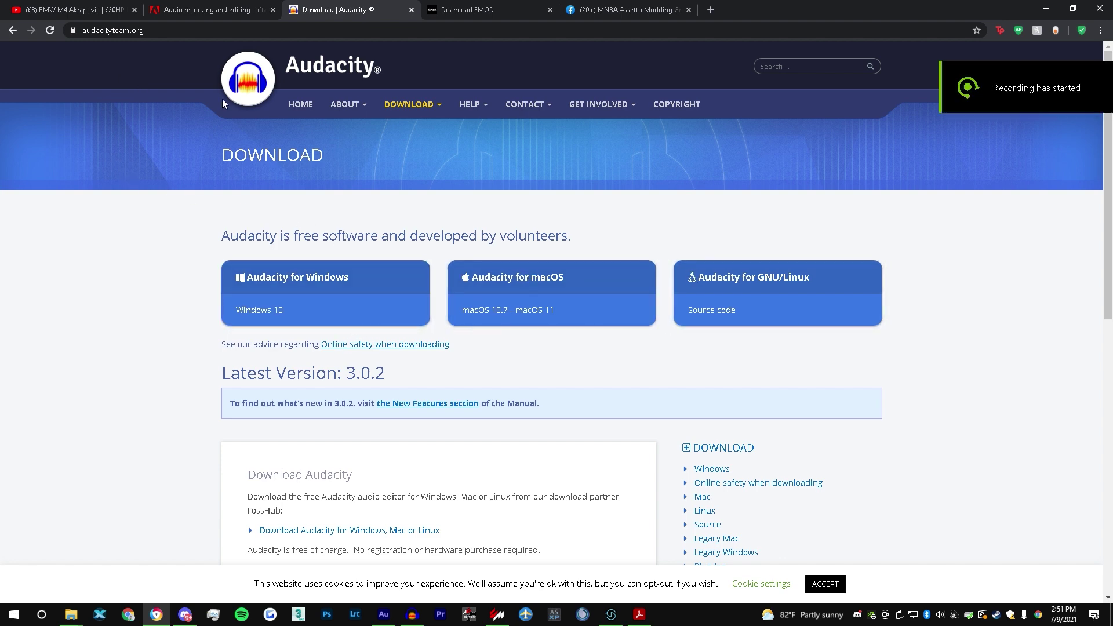
click(197, 12)
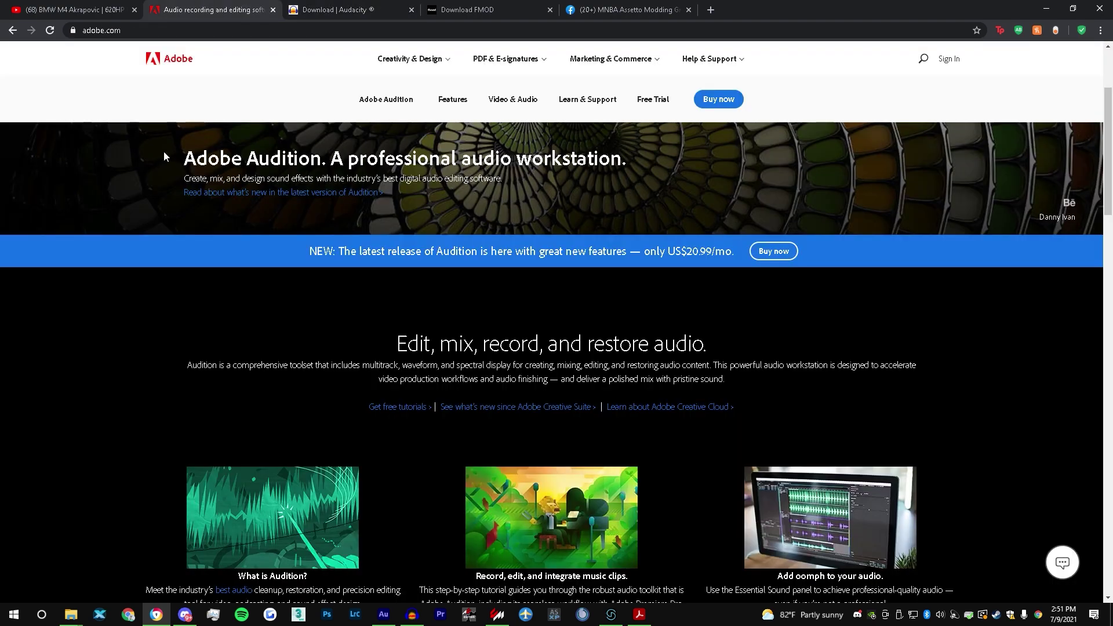
middle_click(187, 300)
scroll(174, 326, down, 1)
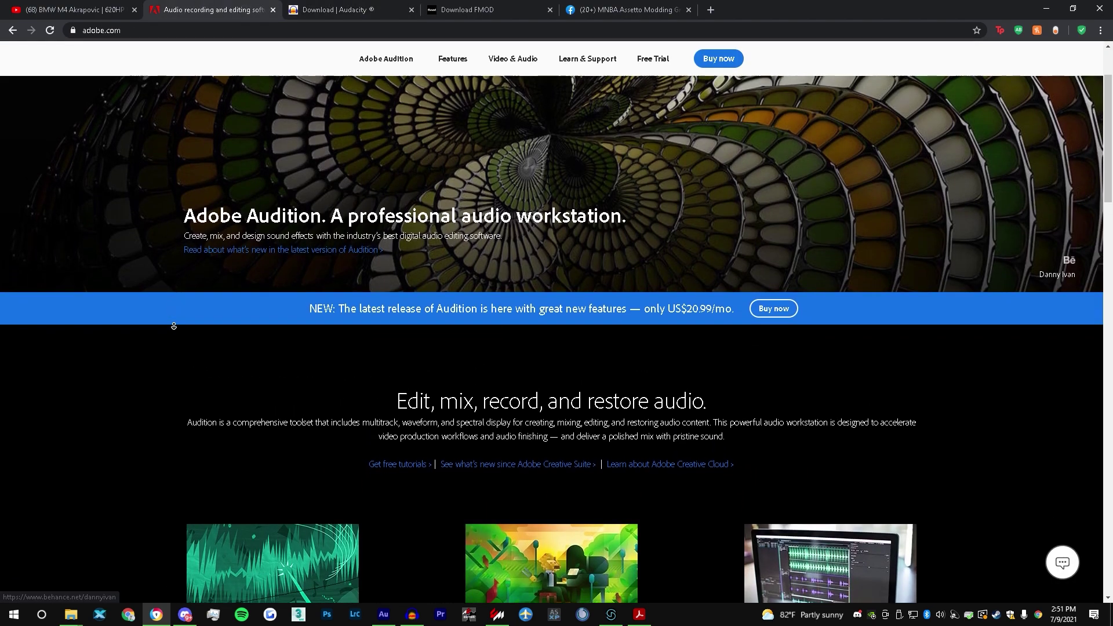
middle_click(165, 302)
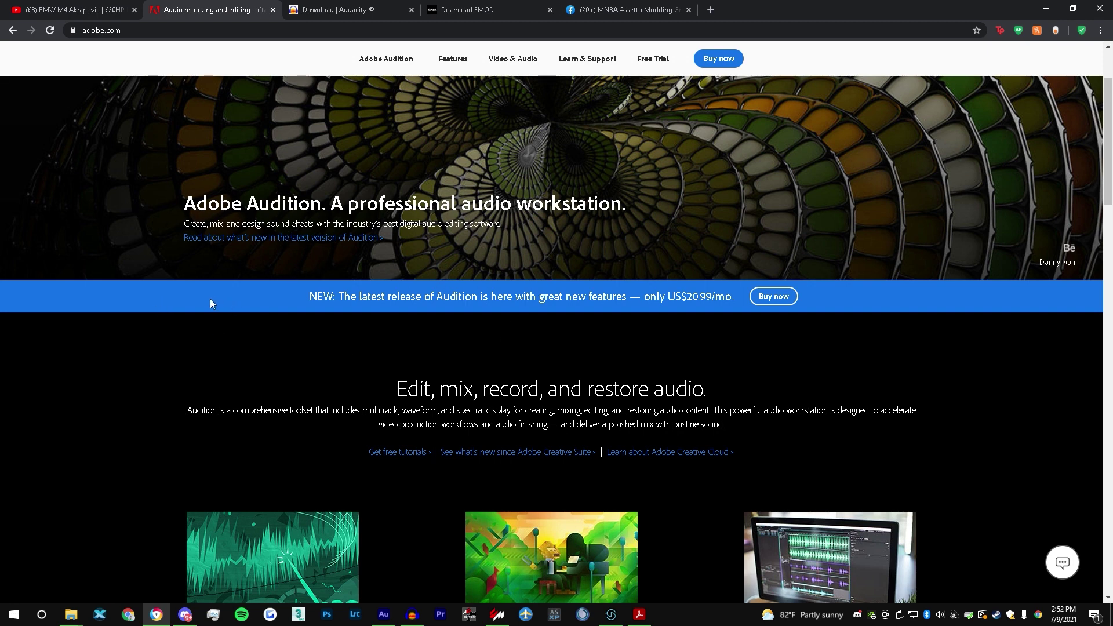
key(ctrl+4)
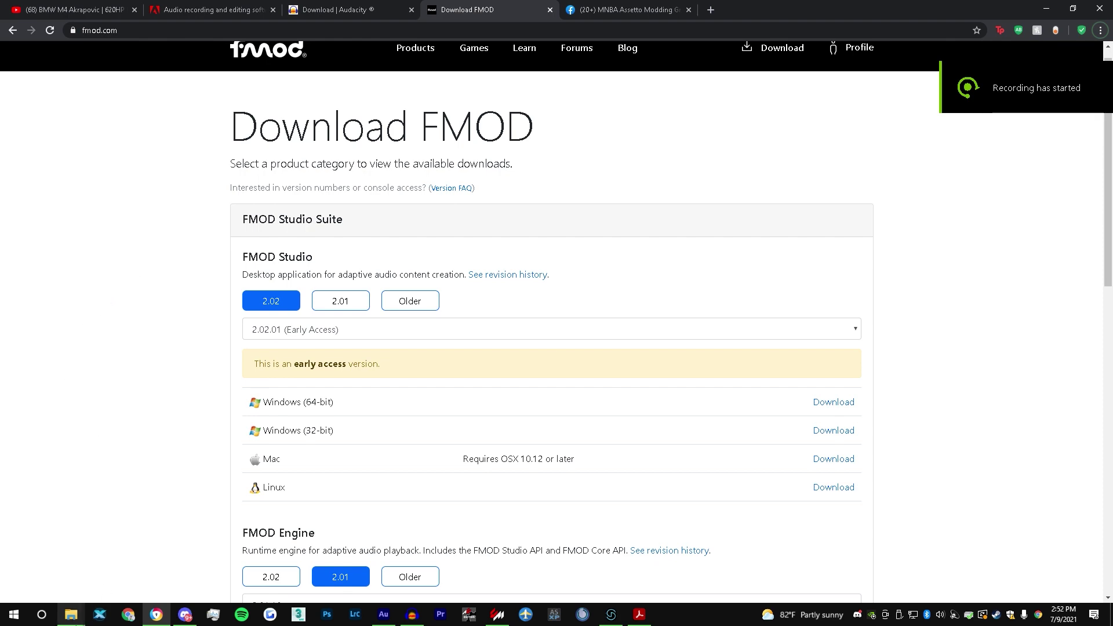
- Go to assettocorsa > sdk > audio and check the AC Audio Pipeline 1.9 guide for the required FMOD version
click(72, 597)
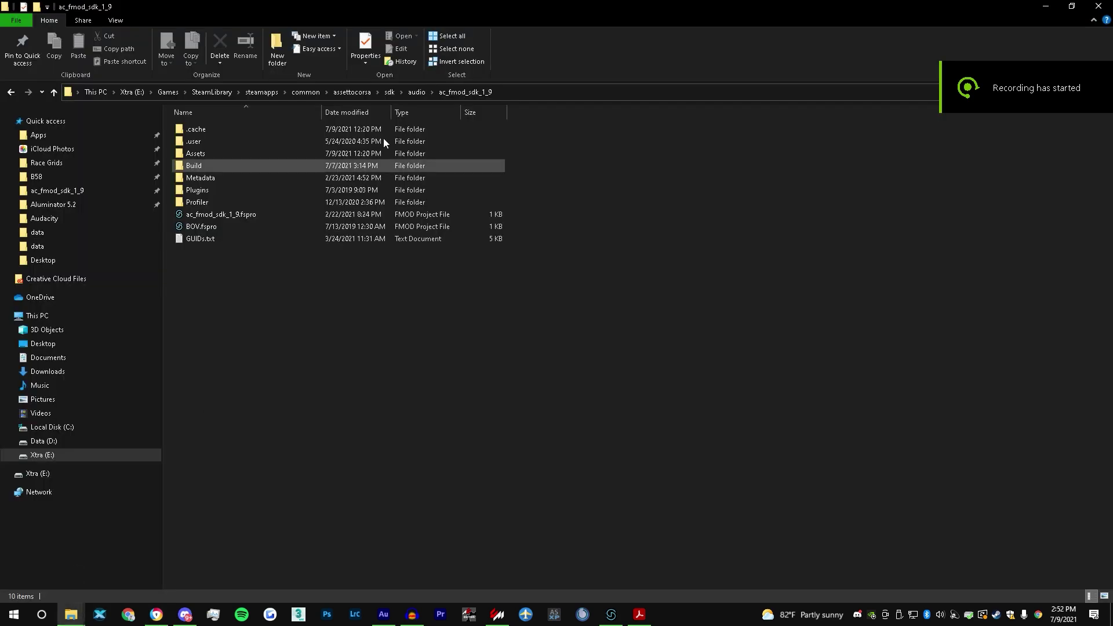
click(353, 92)
double_click(197, 313)
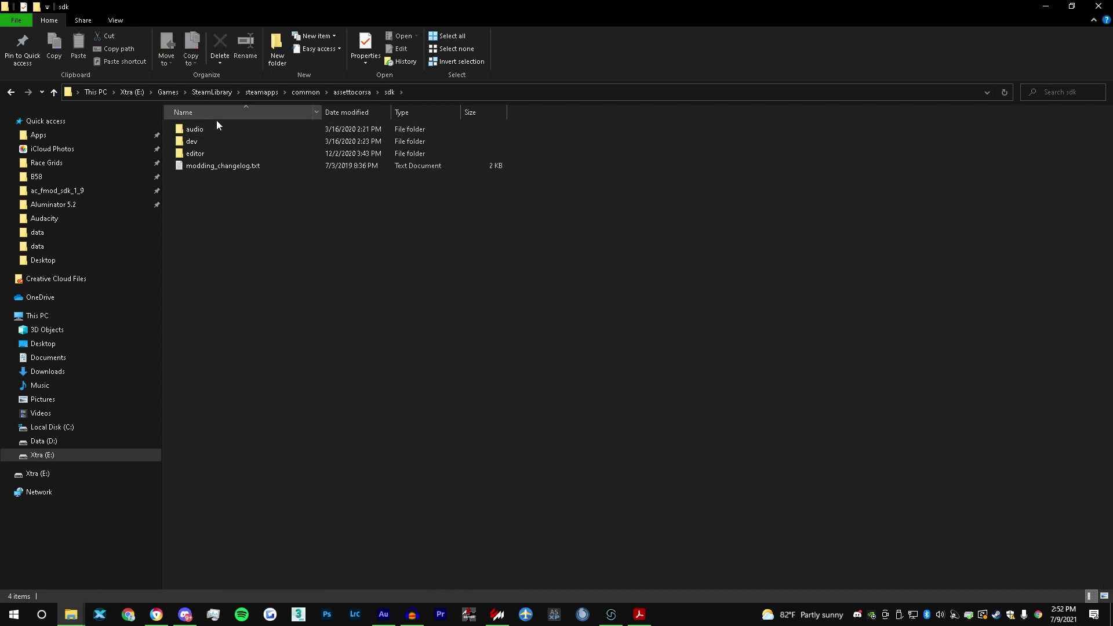
double_click(218, 127)
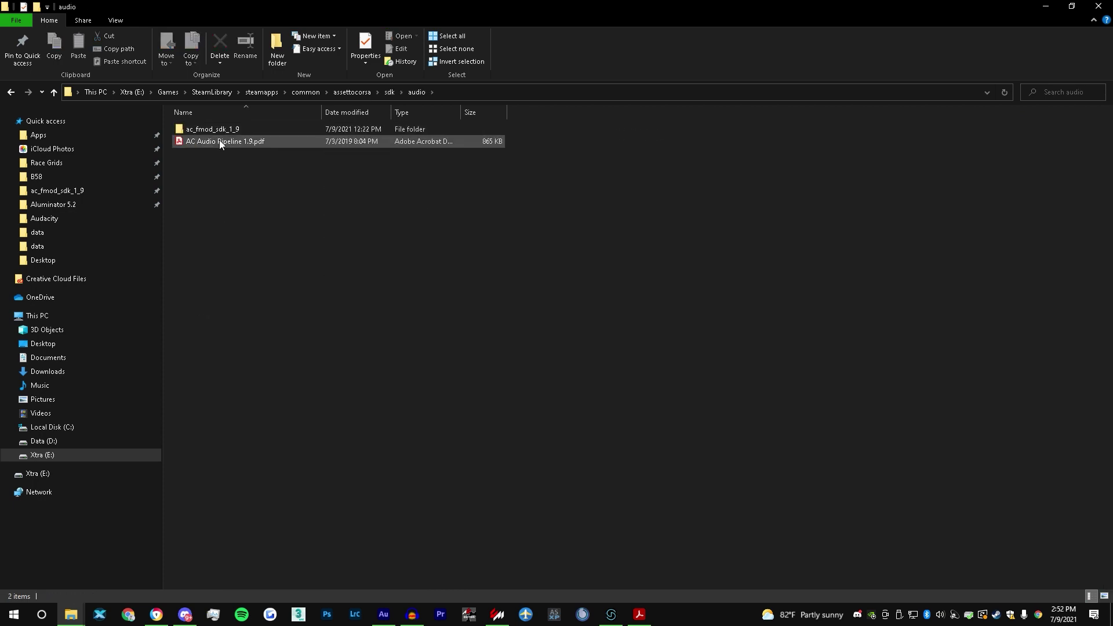
mouse_move(650, 614)
click(638, 560)
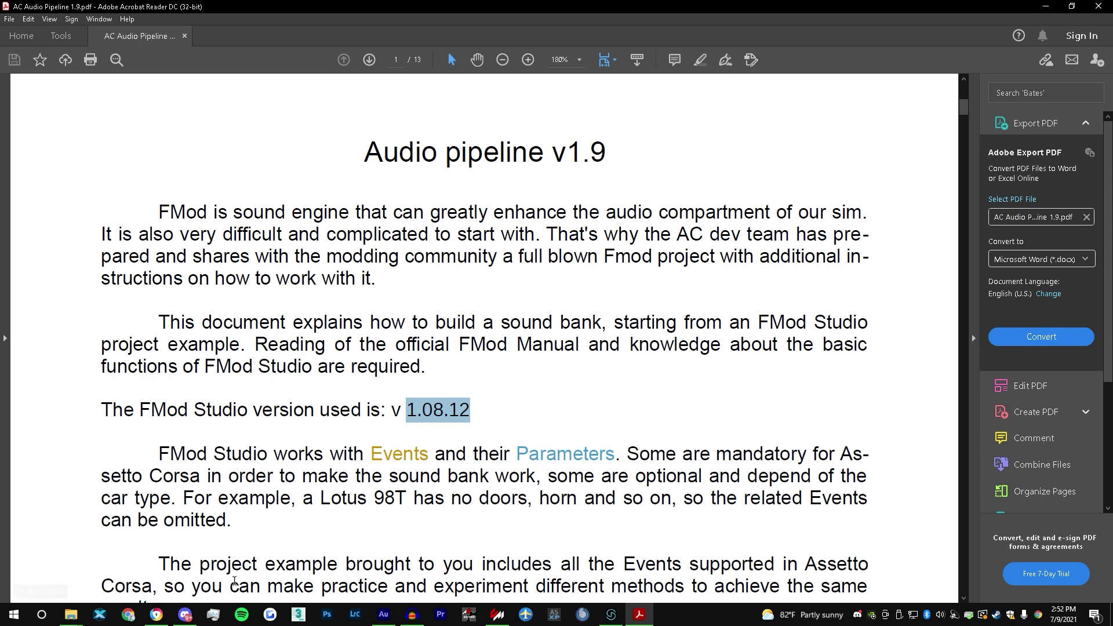
- Choose FMOD Studio 1.08.12 (Unsupported) from the Older versions list on the Download FMOD page
mouse_move(157, 615)
click(154, 556)
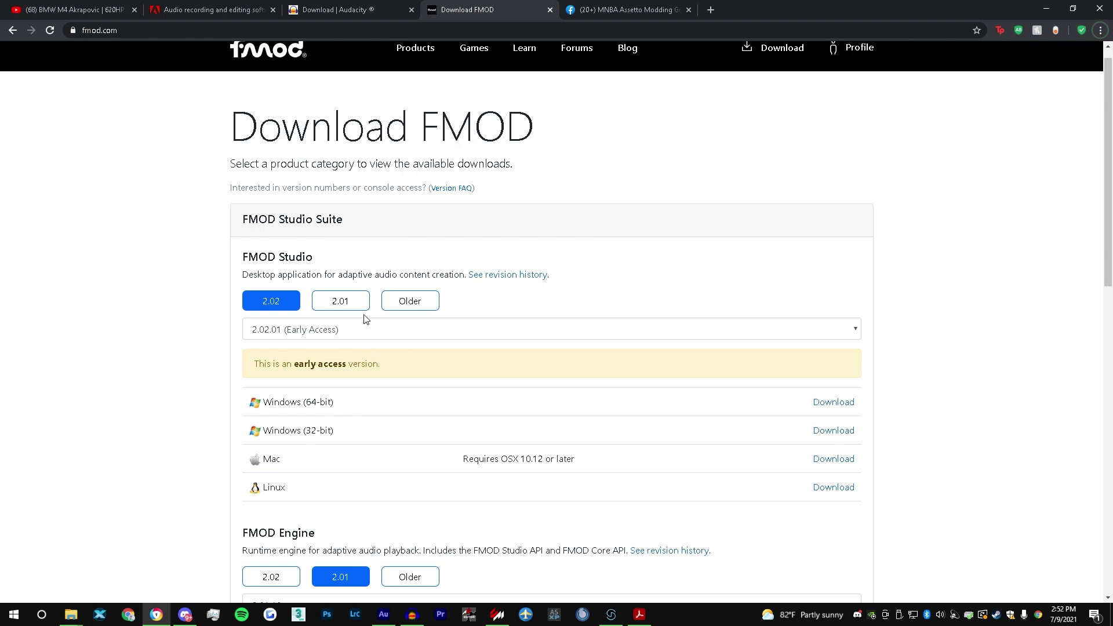
click(408, 304)
click(409, 329)
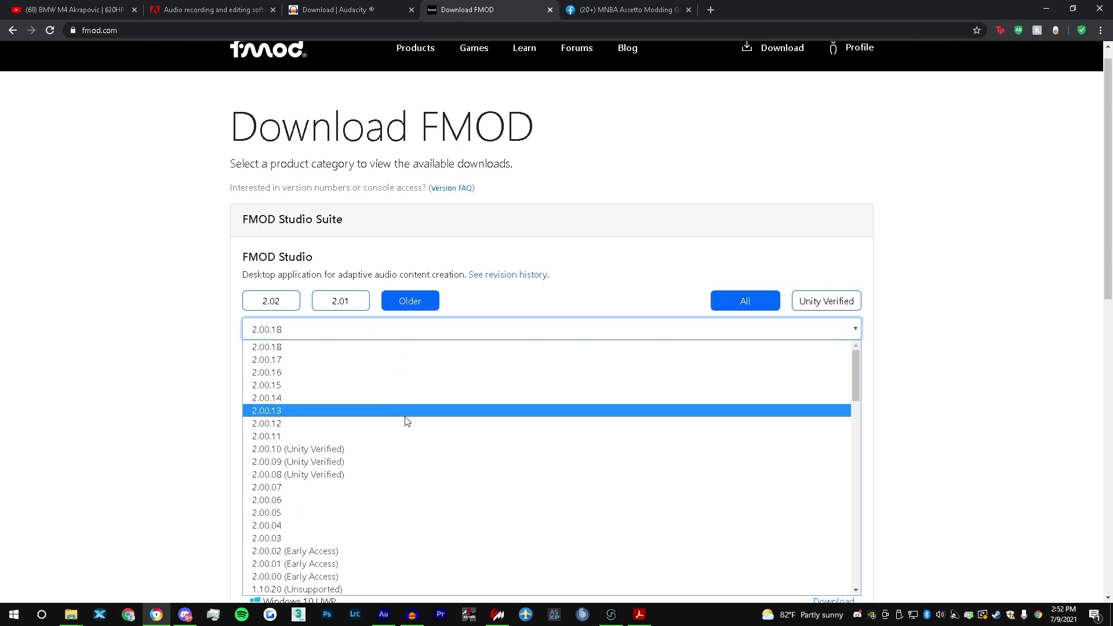
scroll(405, 417, down, 15)
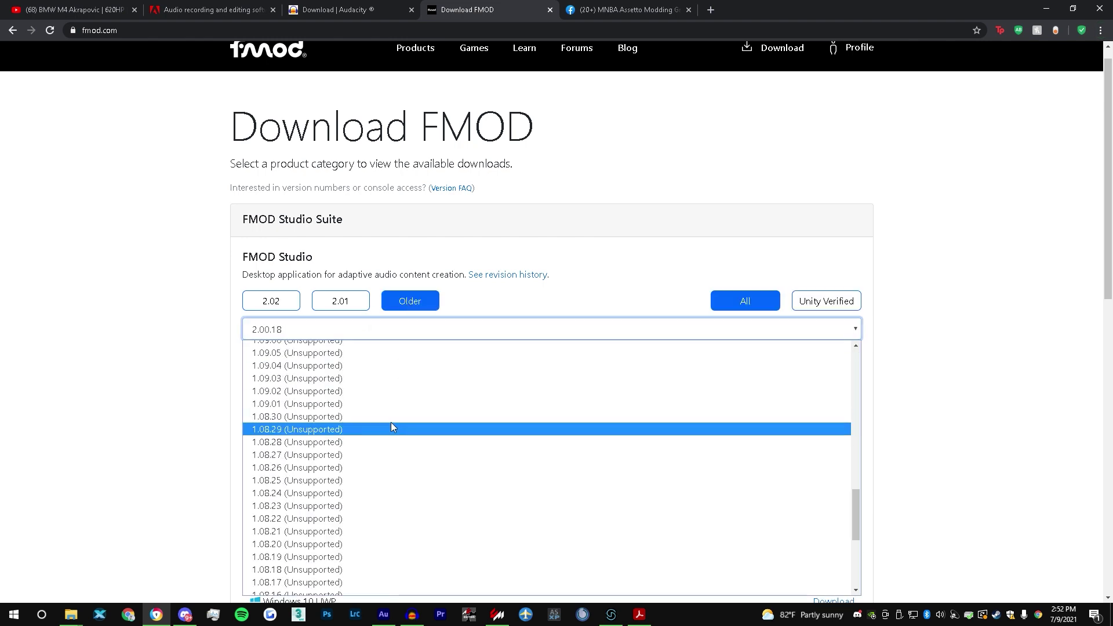
scroll(362, 555, down, 2)
click(360, 552)
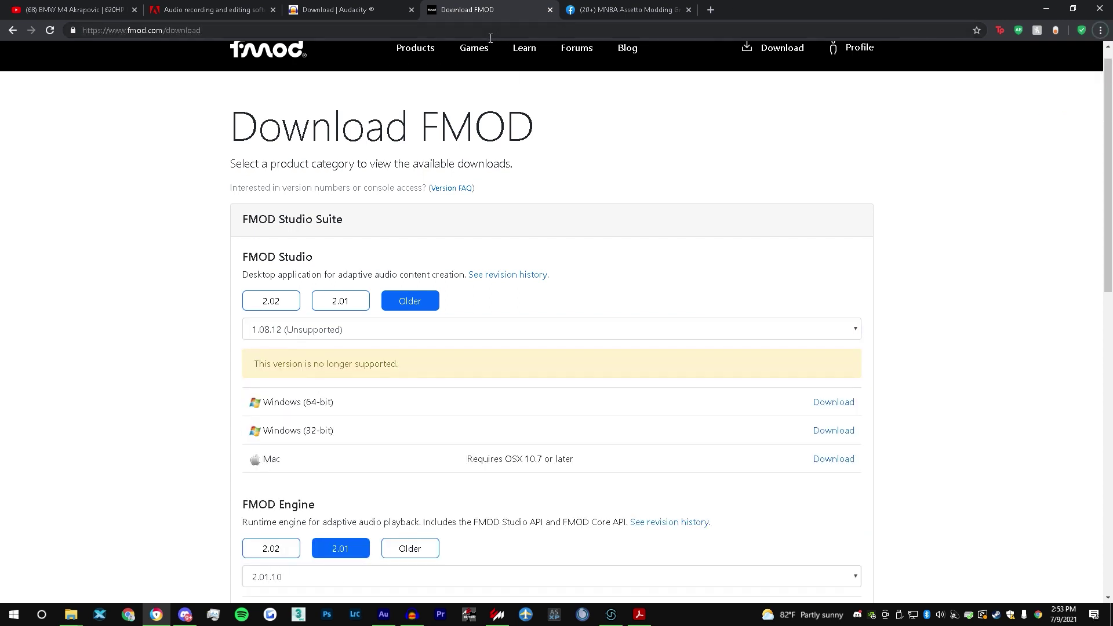
- Cue the BMW M4 Akrapovic POV video to about 1:57, then go to Audacity's Audio Host list
click(75, 10)
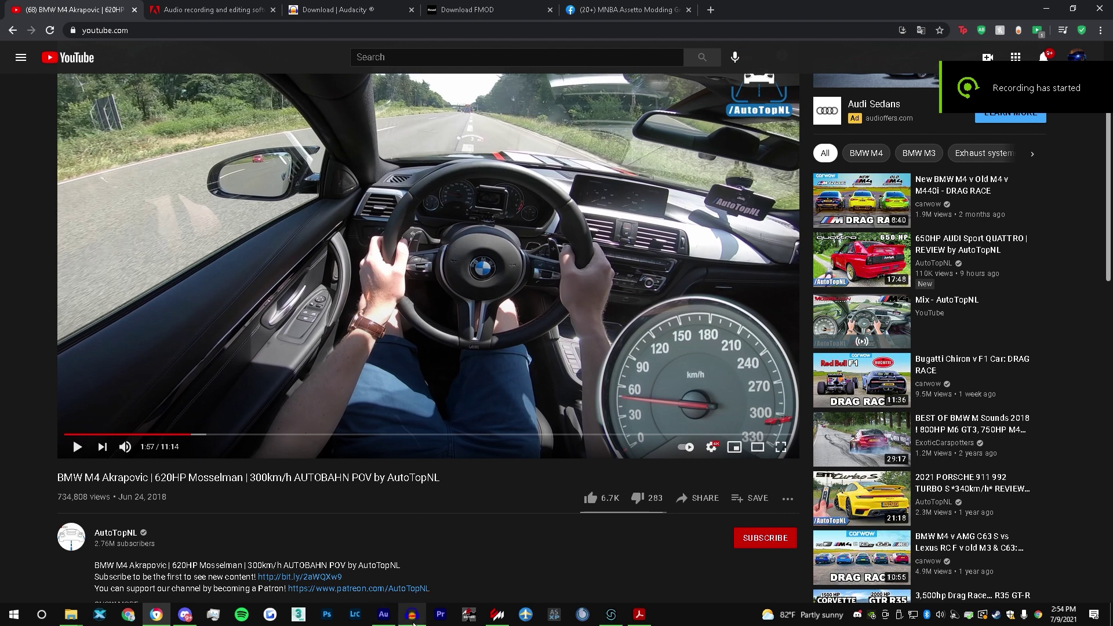
mouse_move(412, 614)
click(383, 577)
click(24, 115)
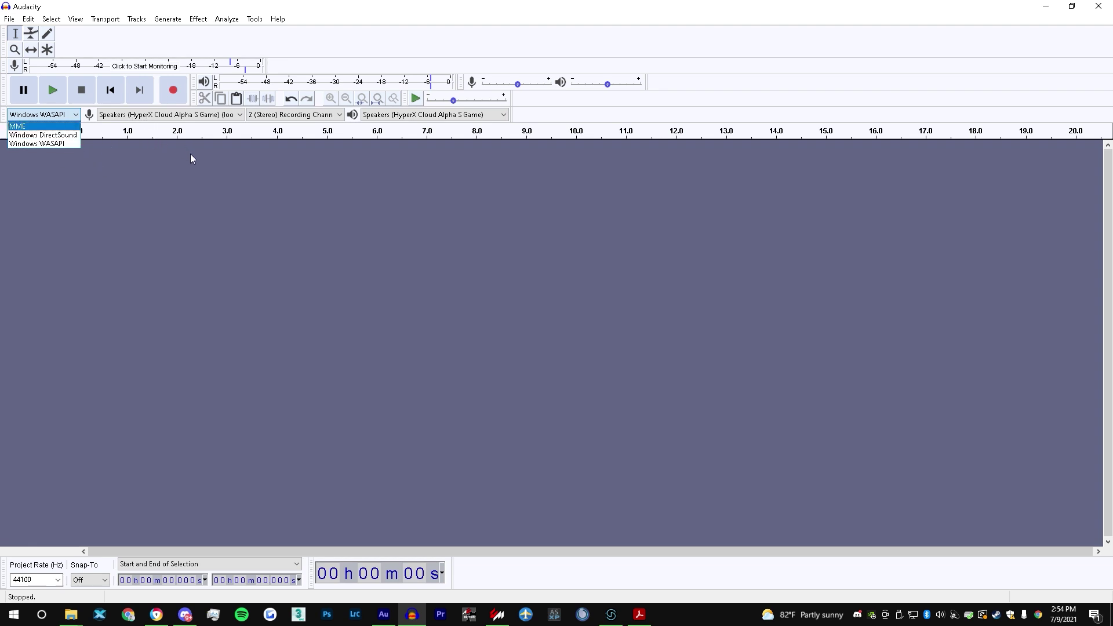
- Keep Windows WASAPI as Audacity's audio host for the speaker loopback recording
click(292, 120)
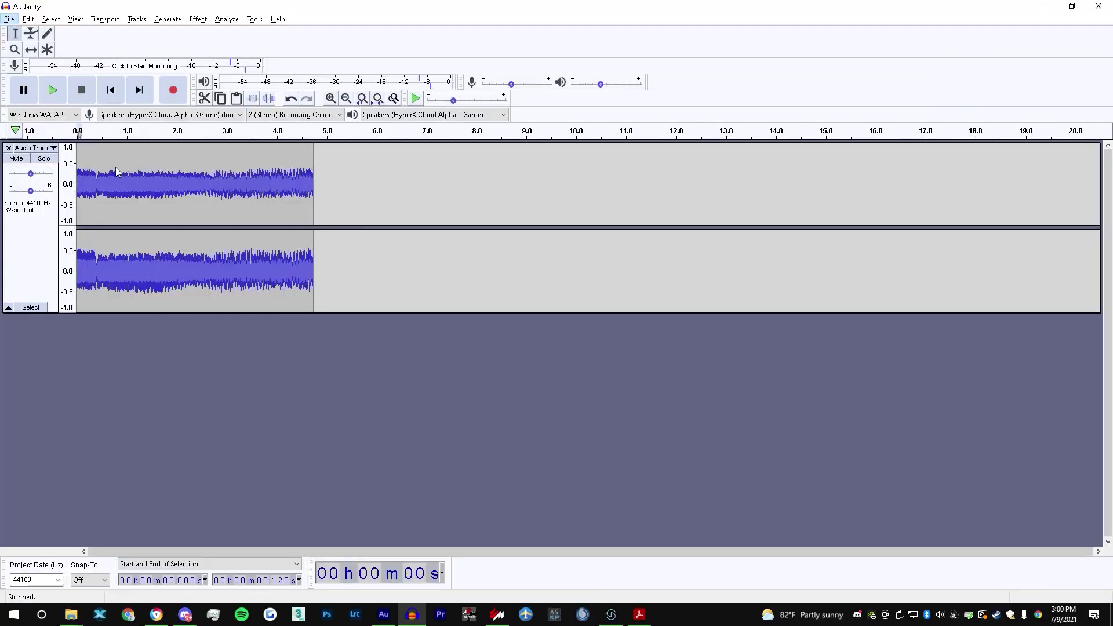
- Delete two short slices from the recording's start and play back the roughly 4.4-second clip
mouse_move(85, 175)
mouse_down()
mouse_move(96, 185)
mouse_move(82, 185)
mouse_up()
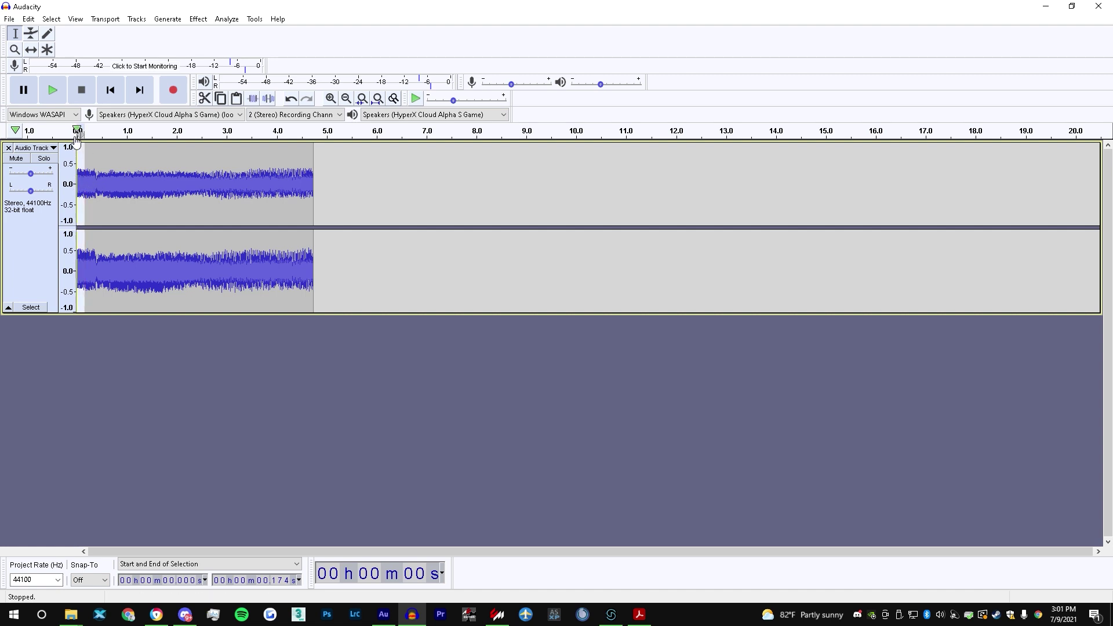
key(Delete)
click(68, 135)
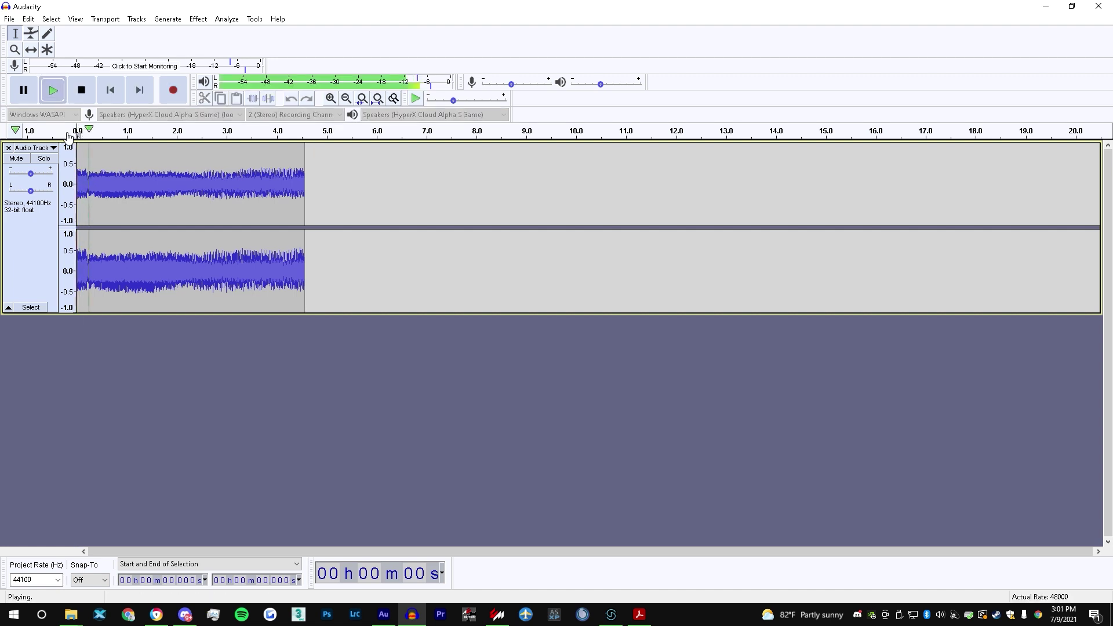
click(81, 90)
drag(90, 190, 77, 189)
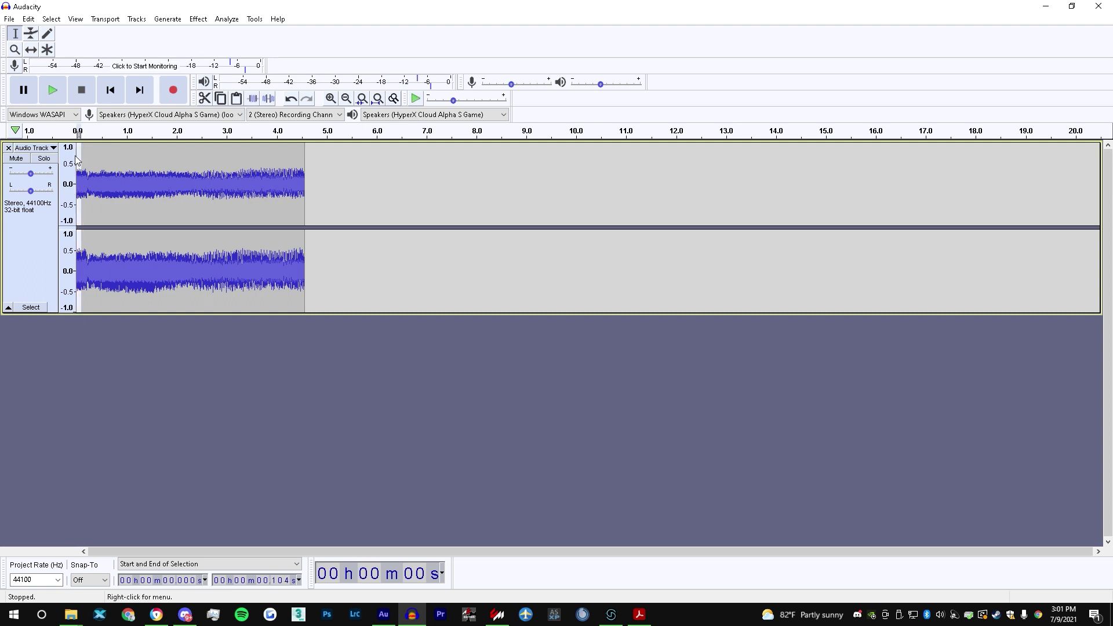
key(Delete)
click(75, 137)
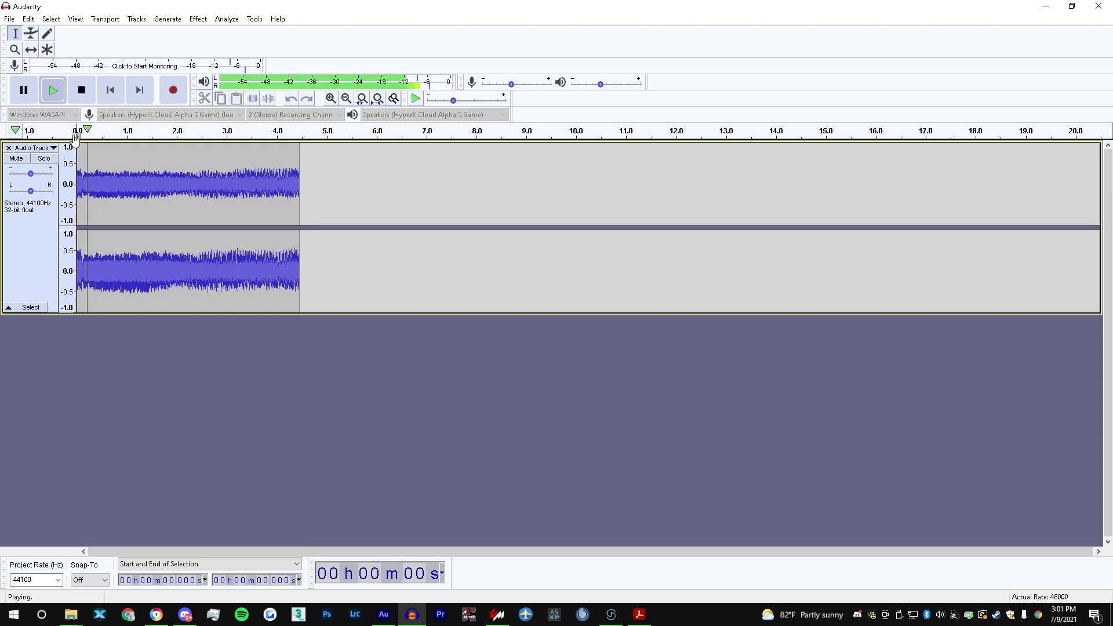
click(82, 90)
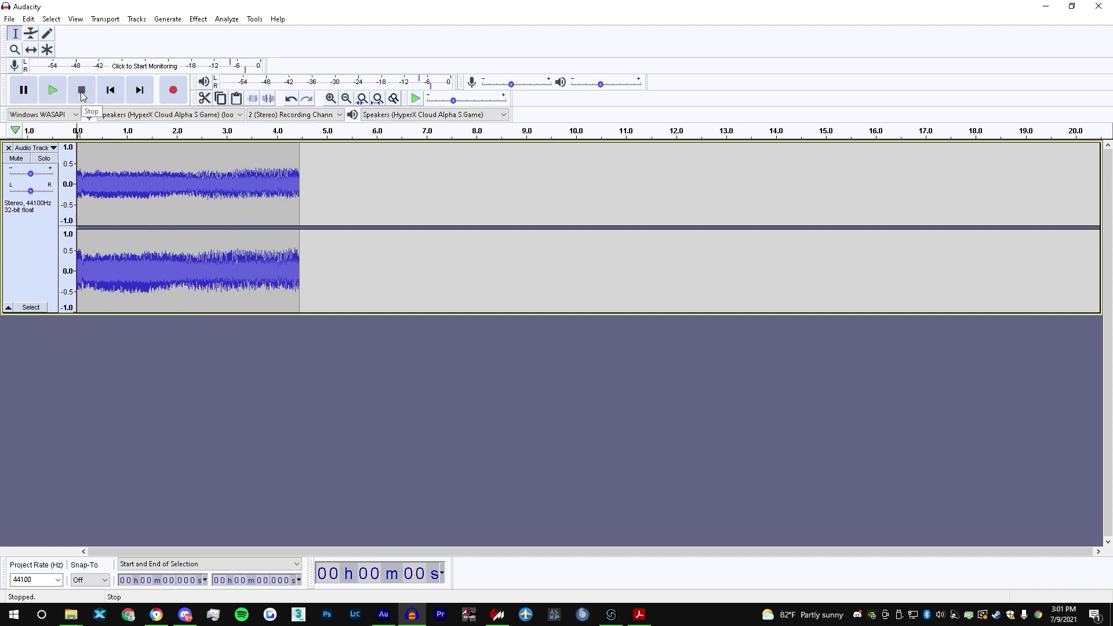
key(alt+F9)
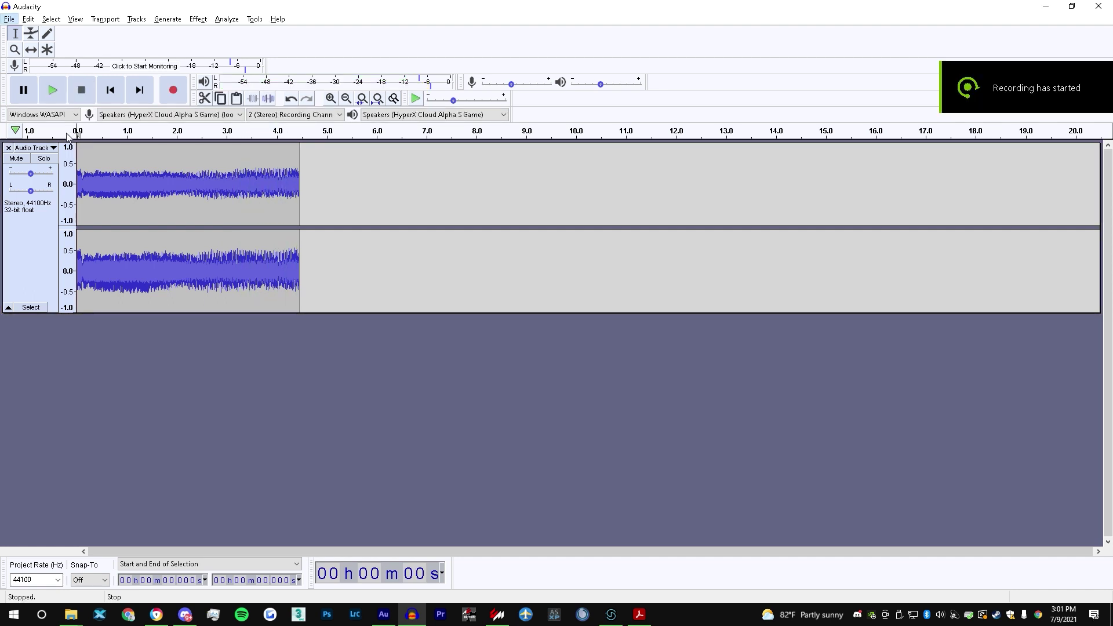
click(70, 134)
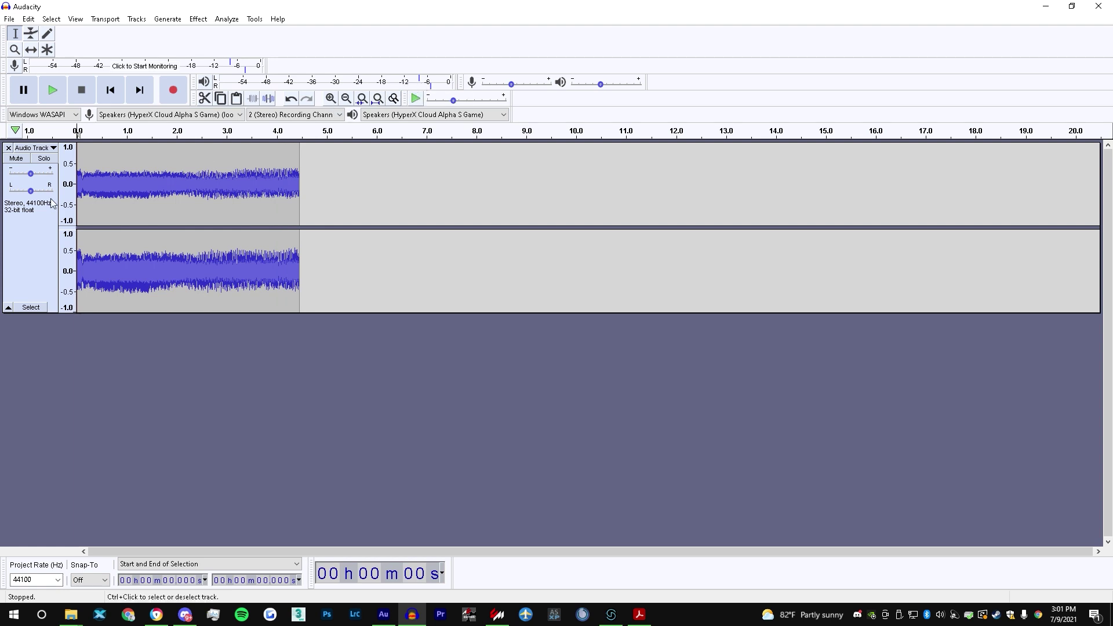
- Pan the engine track to 30% left and replay the clip to hear the change
drag(31, 192, 27, 193)
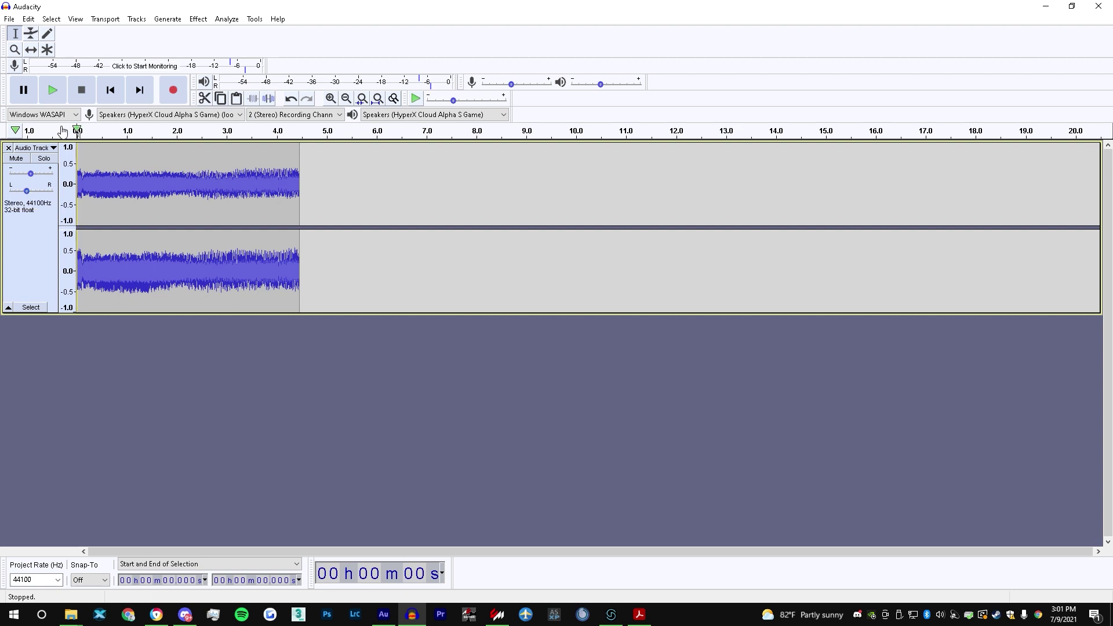
click(61, 131)
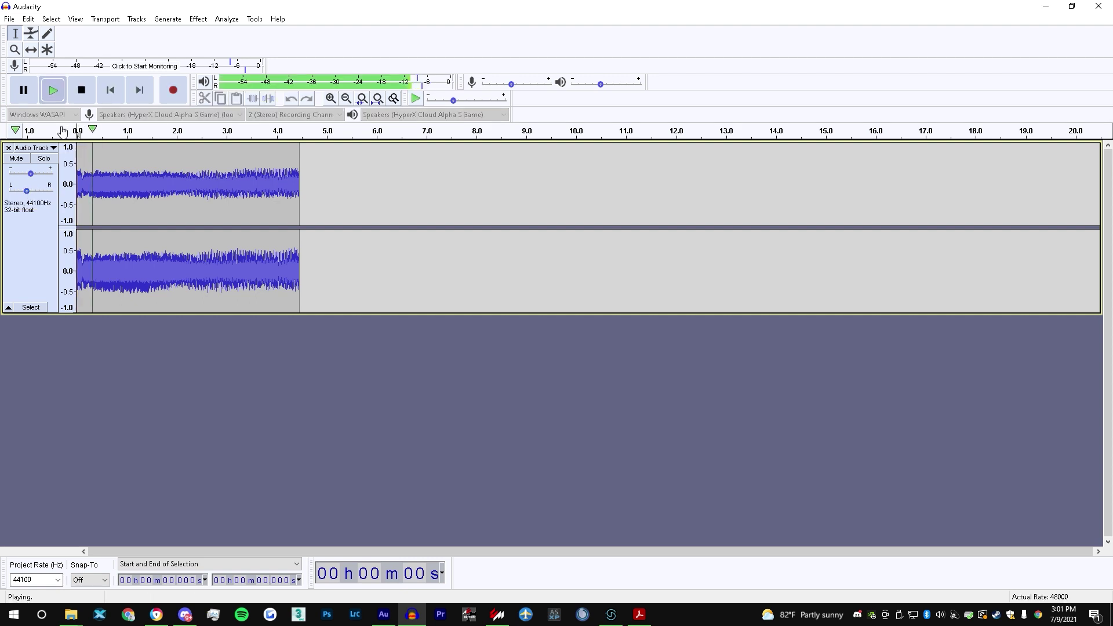
drag(27, 192, 24, 193)
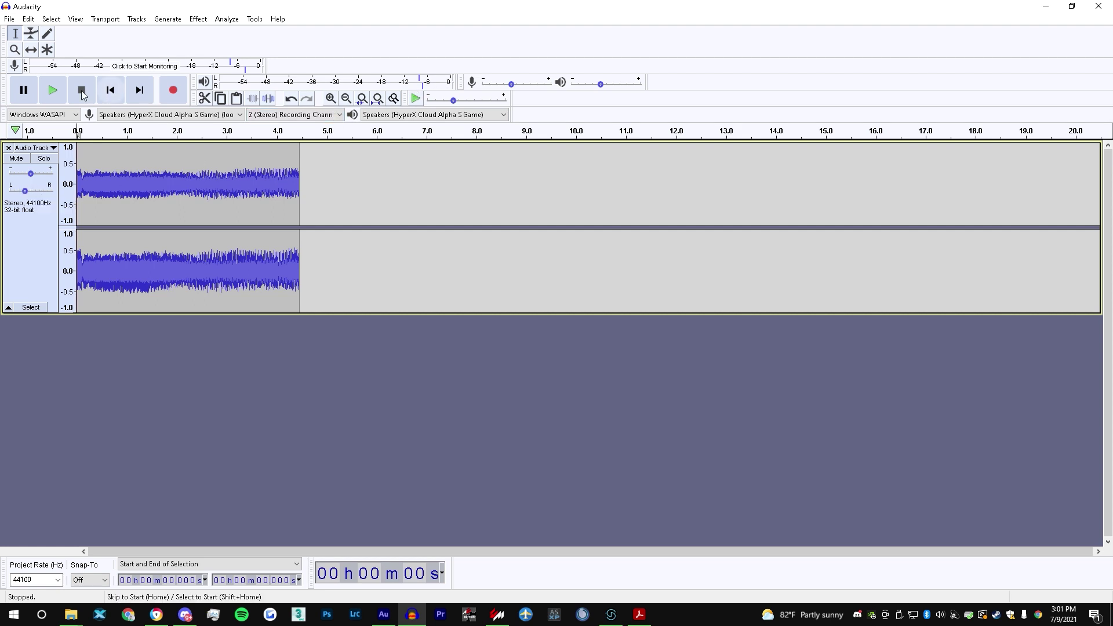
click(68, 135)
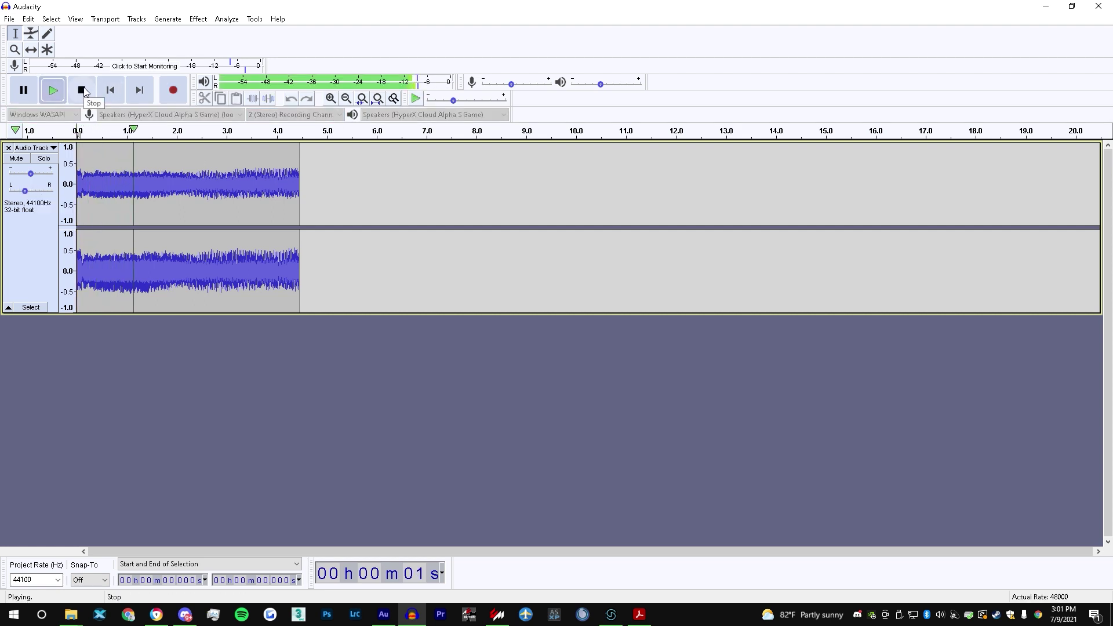
click(83, 91)
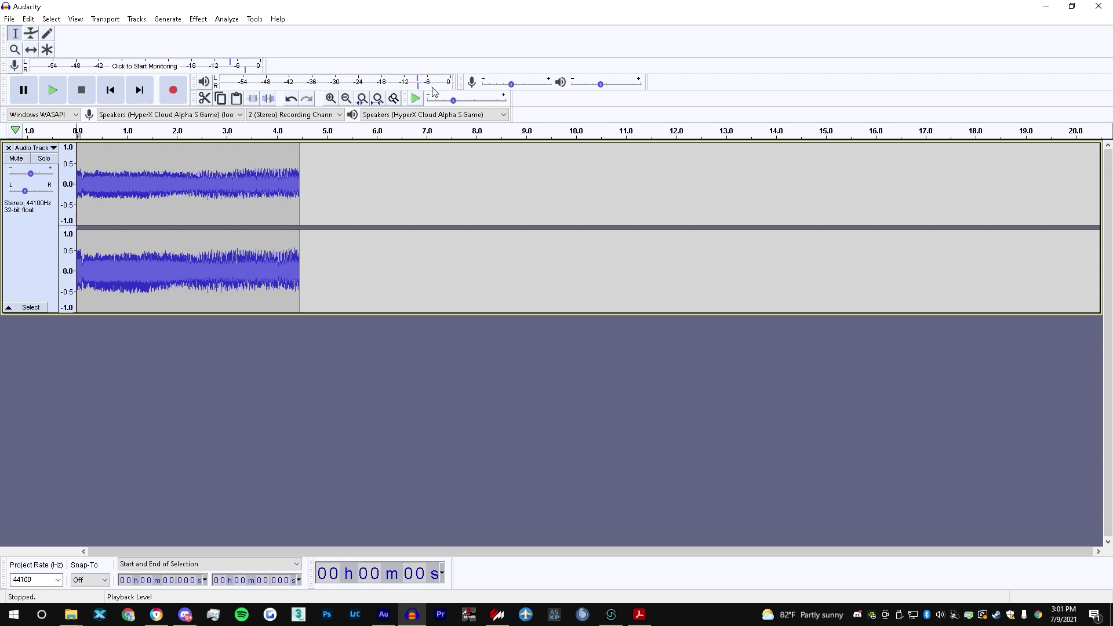
- Set the engine track's gain to +3 dB, replay it, and select the whole 4.458-second clip
click(74, 134)
drag(33, 176, 36, 176)
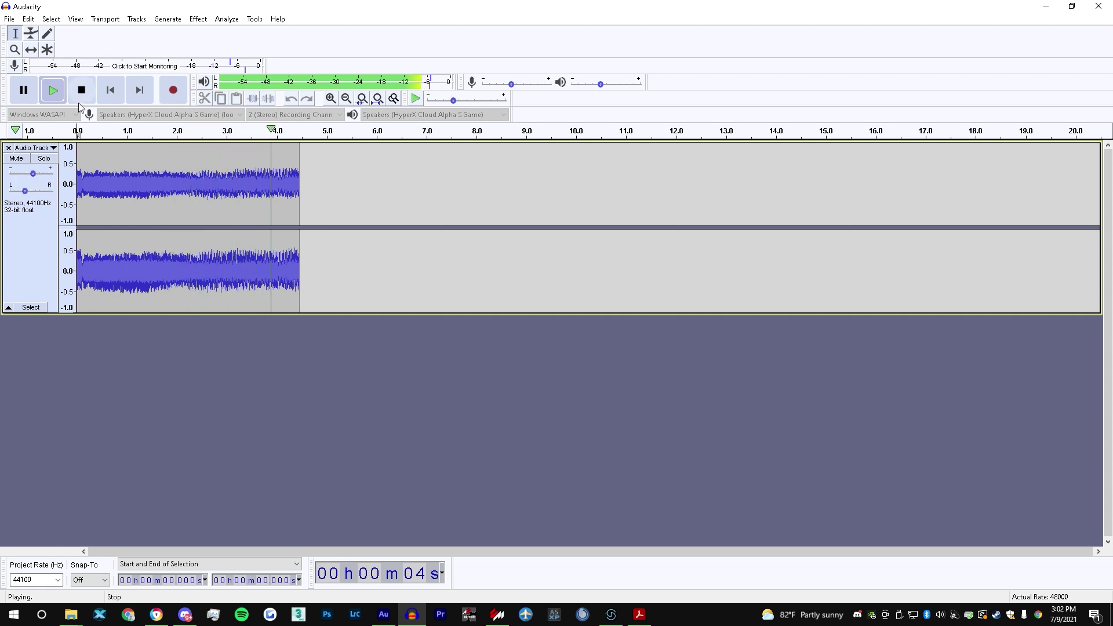
key(alt+F9)
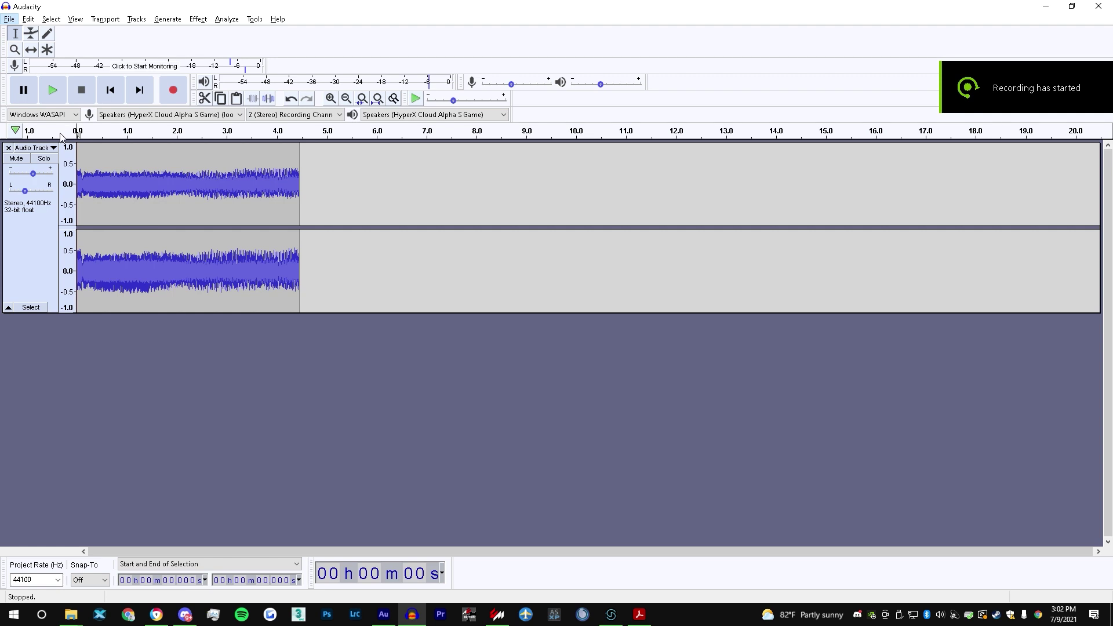
key(space)
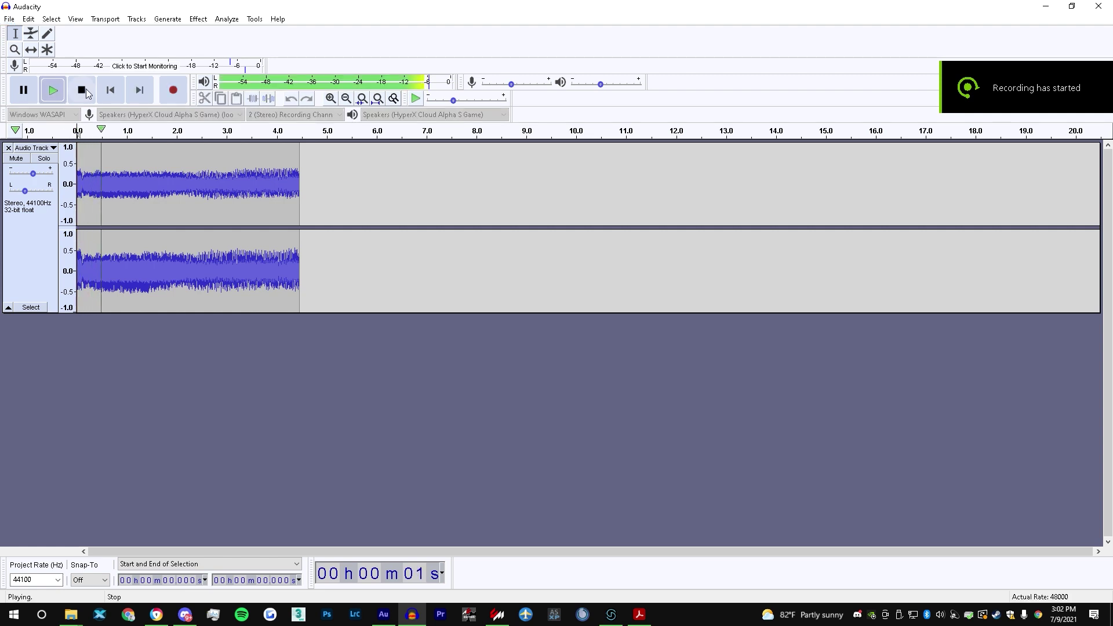
click(86, 94)
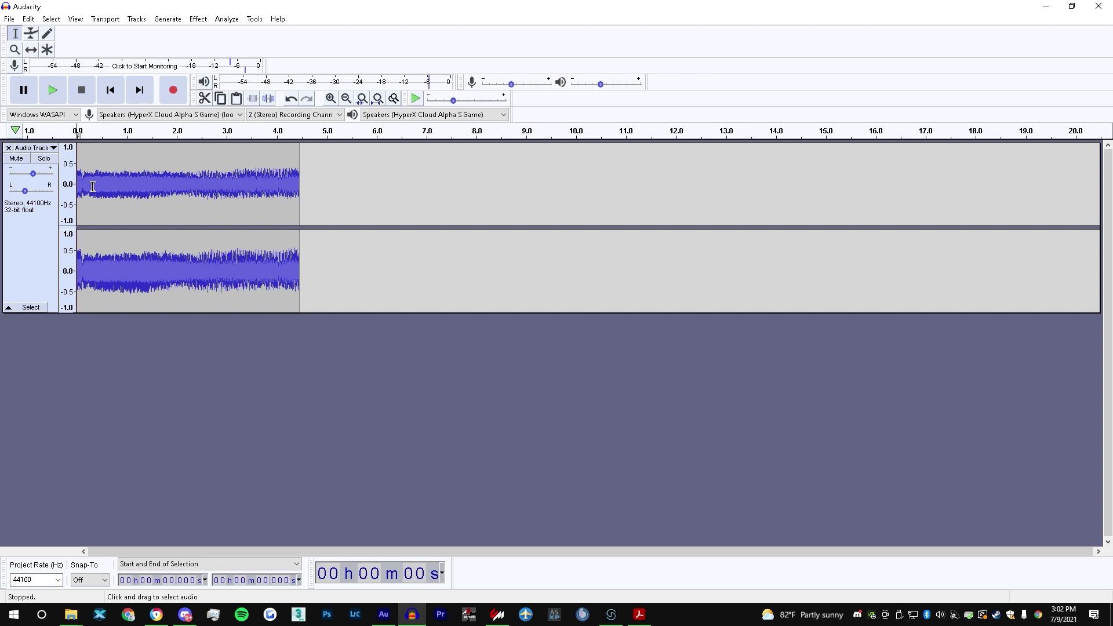
key(ctrl+a)
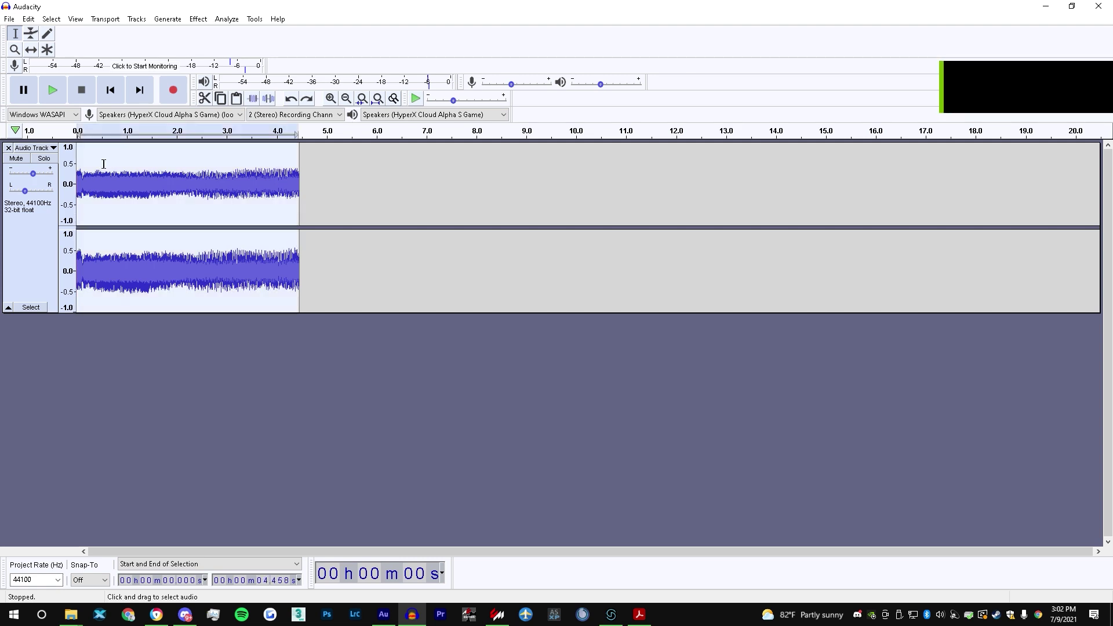
click(93, 186)
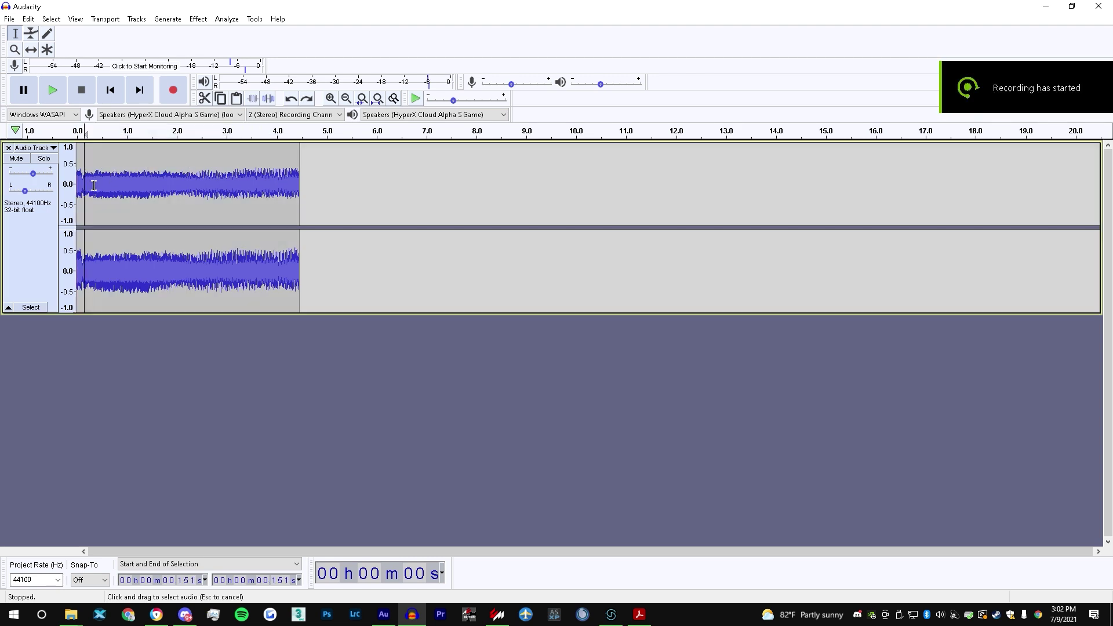
double_click(103, 182)
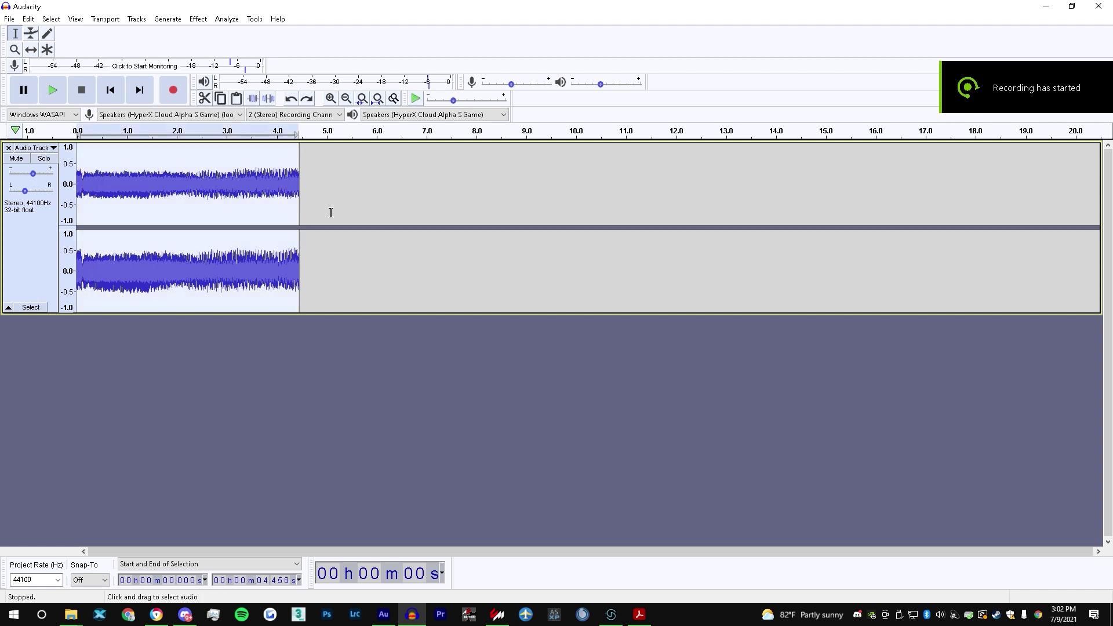
- Export the clip as the 16-bit PCM WAV s55intacchighshift into the Audacity folder with empty metadata tags
click(9, 18)
mouse_move(68, 103)
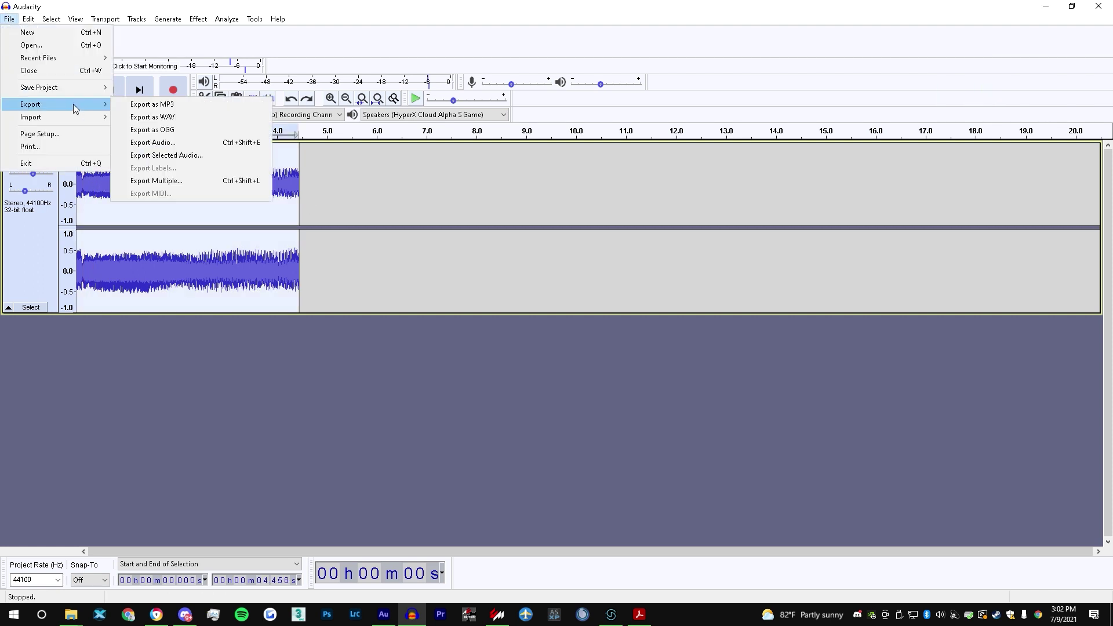
click(169, 115)
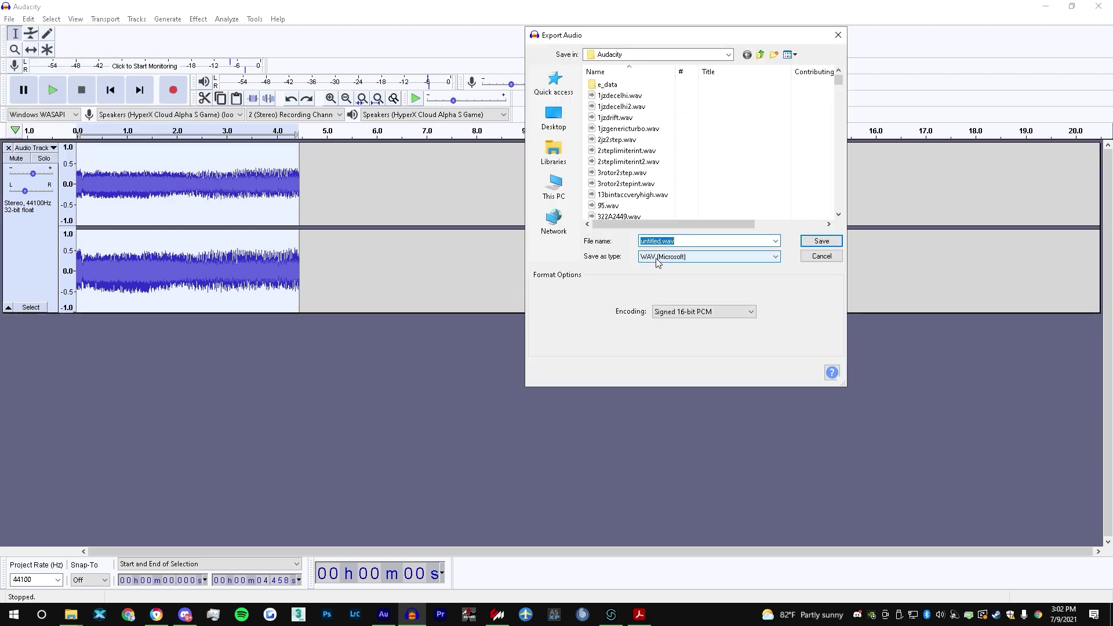
click(660, 260)
click(678, 246)
click(676, 248)
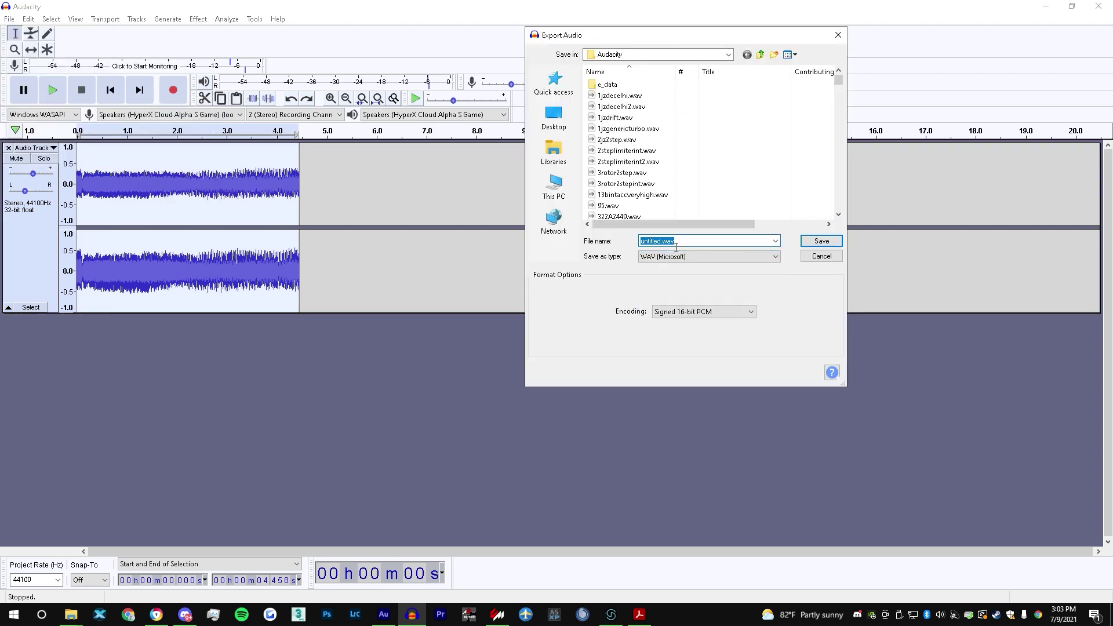
text(s55)
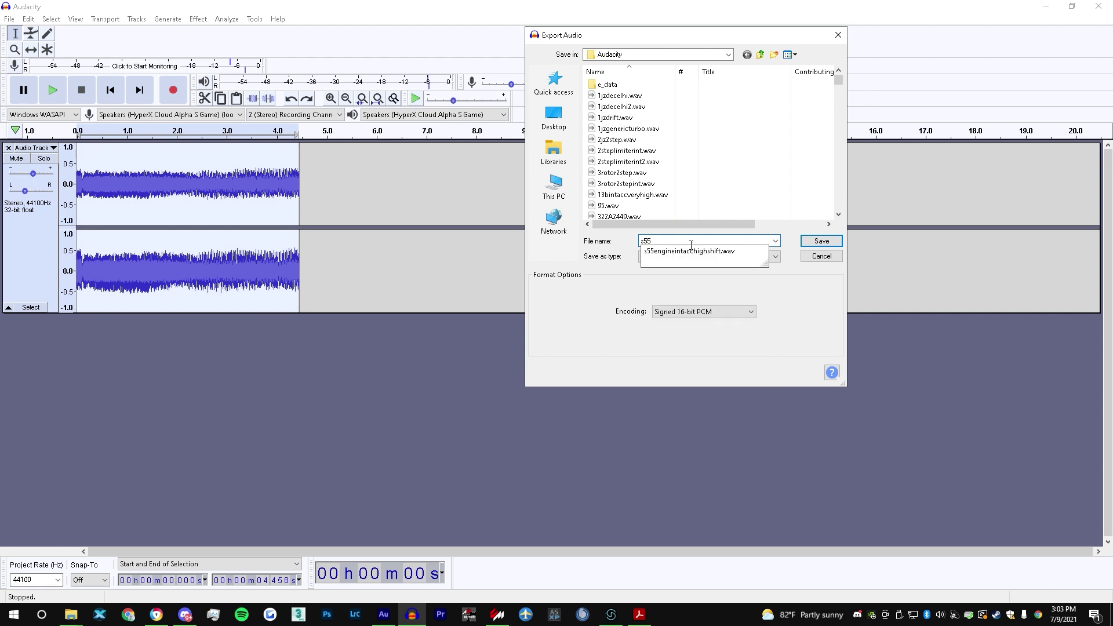
text(intacchighshift)
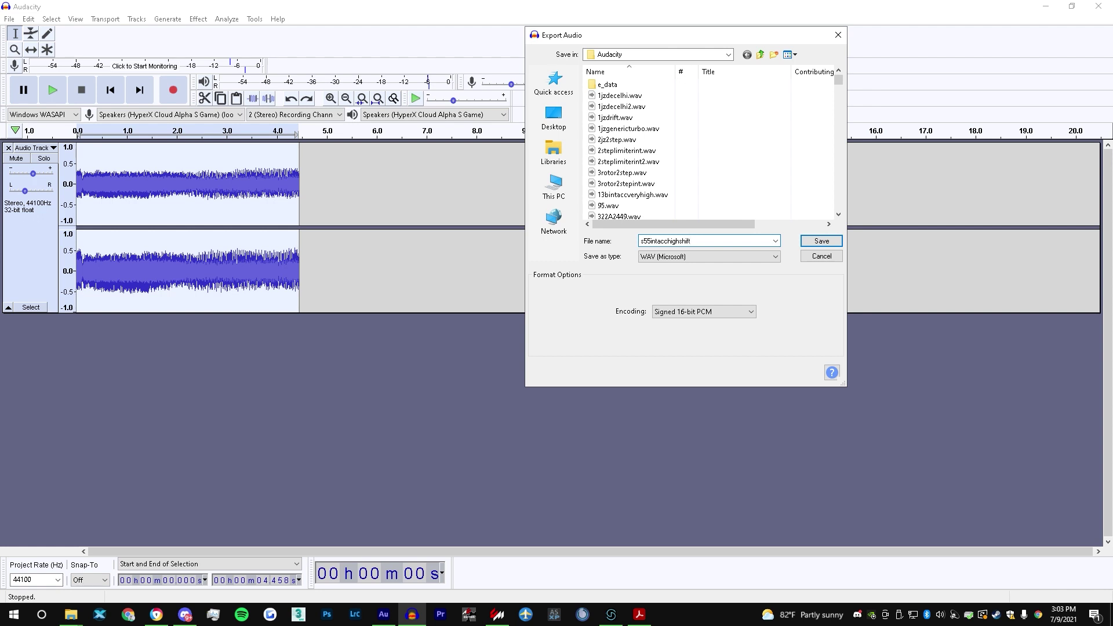
click(822, 241)
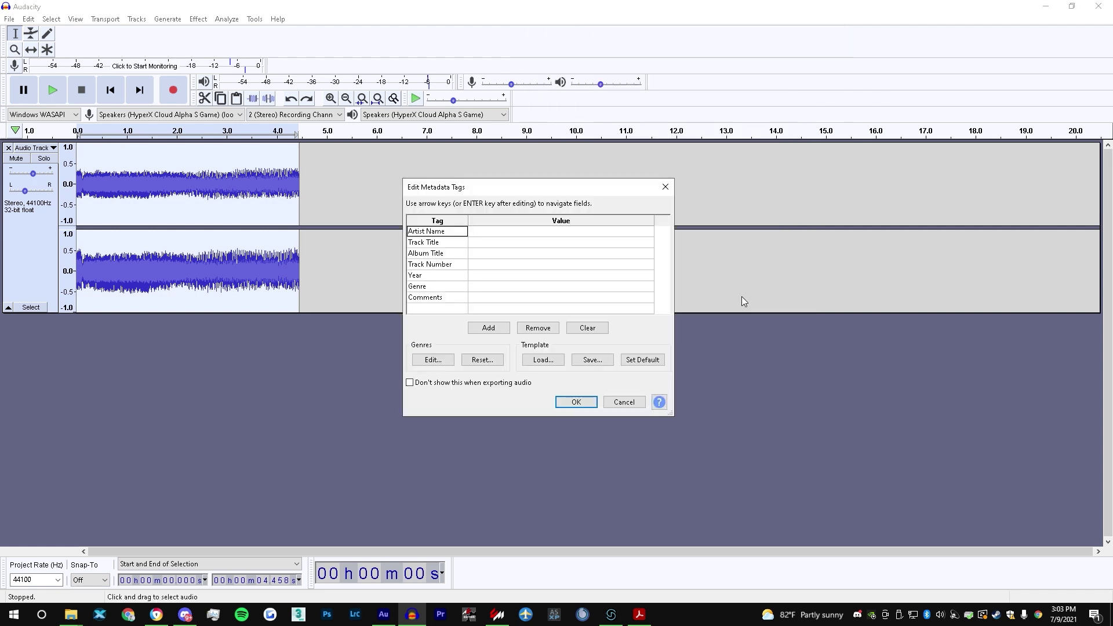
click(576, 402)
click(91, 192)
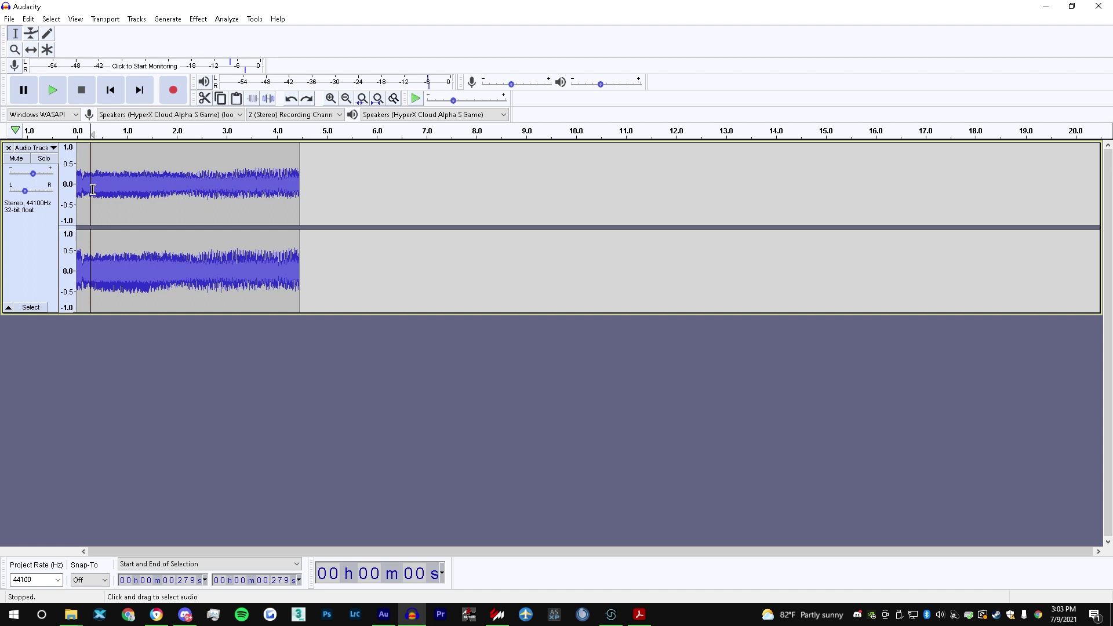
- Remove the clip's first 0.128 s so it runs 0–4.331 s, then play it back
click(84, 189)
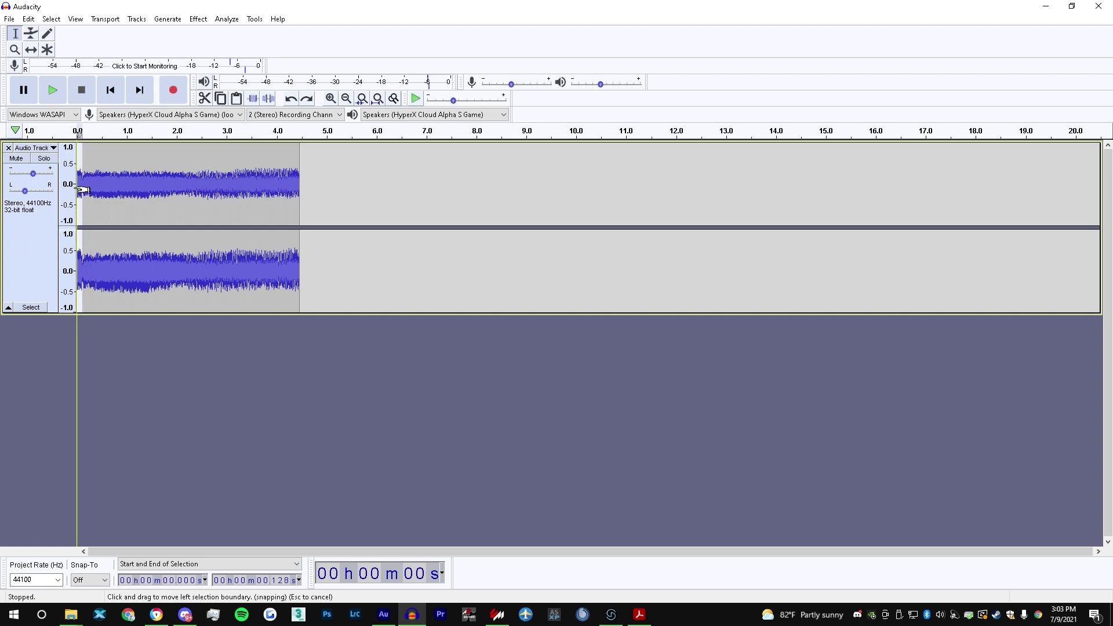
double_click(197, 291)
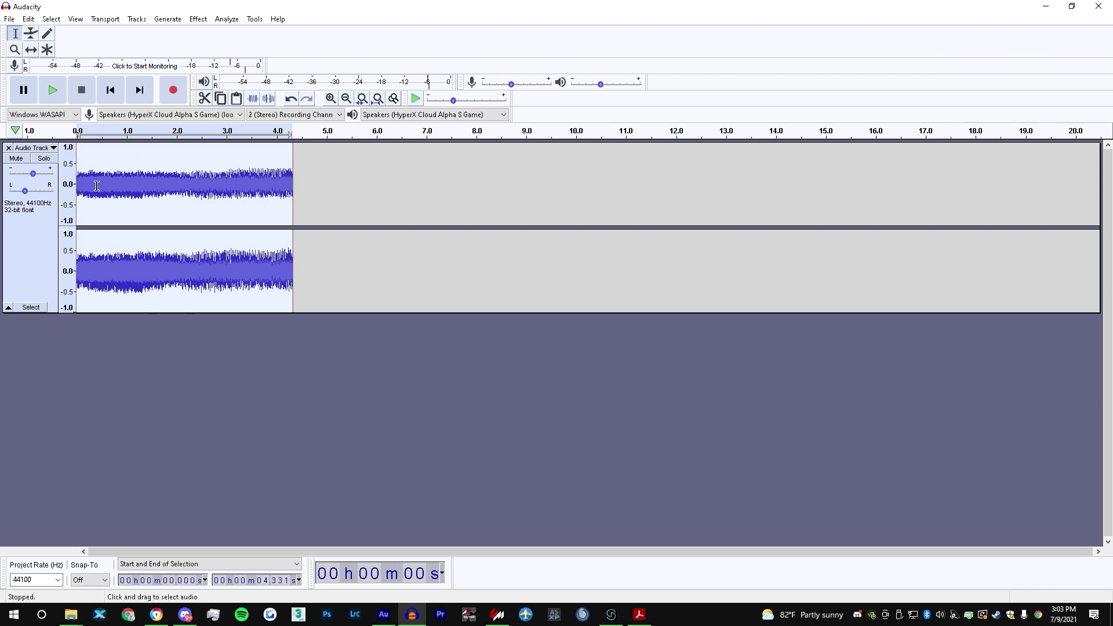
click(62, 137)
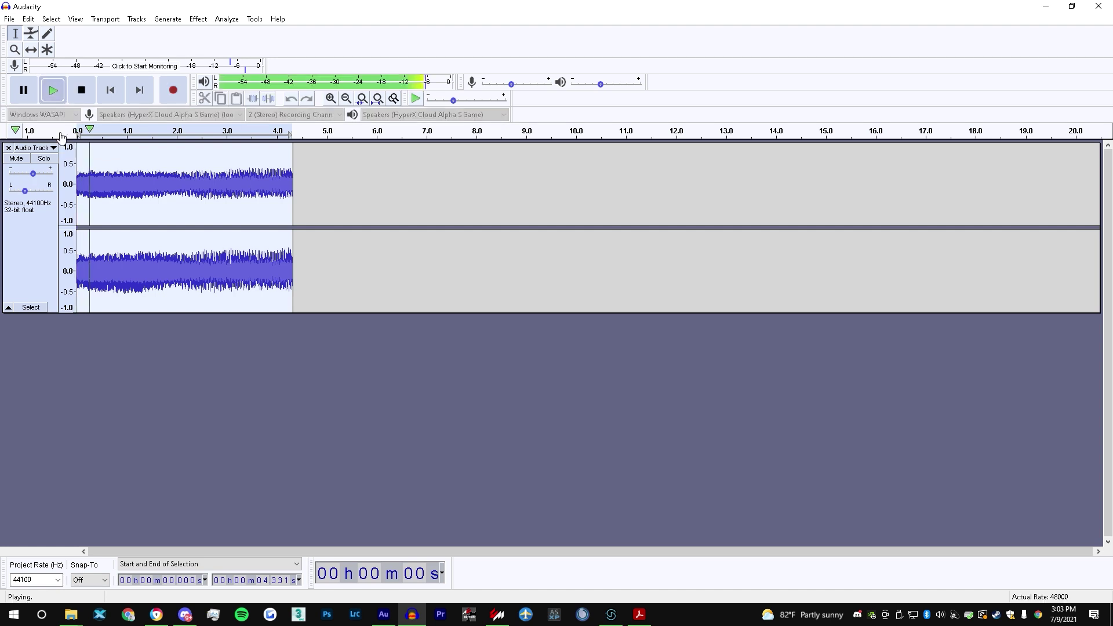
click(81, 89)
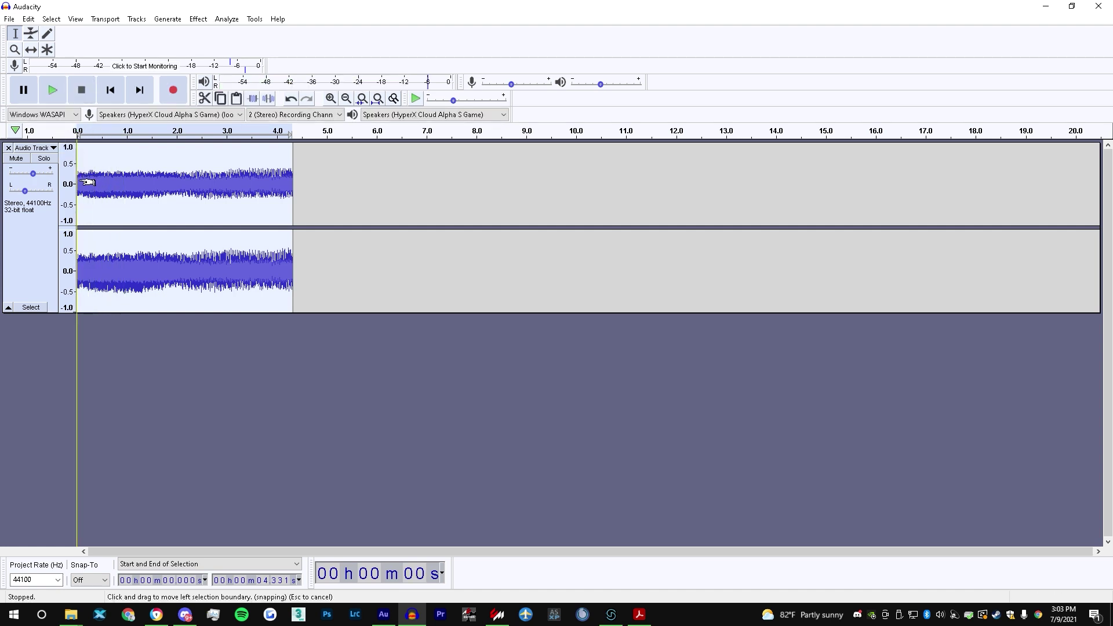
click(78, 171)
click(74, 131)
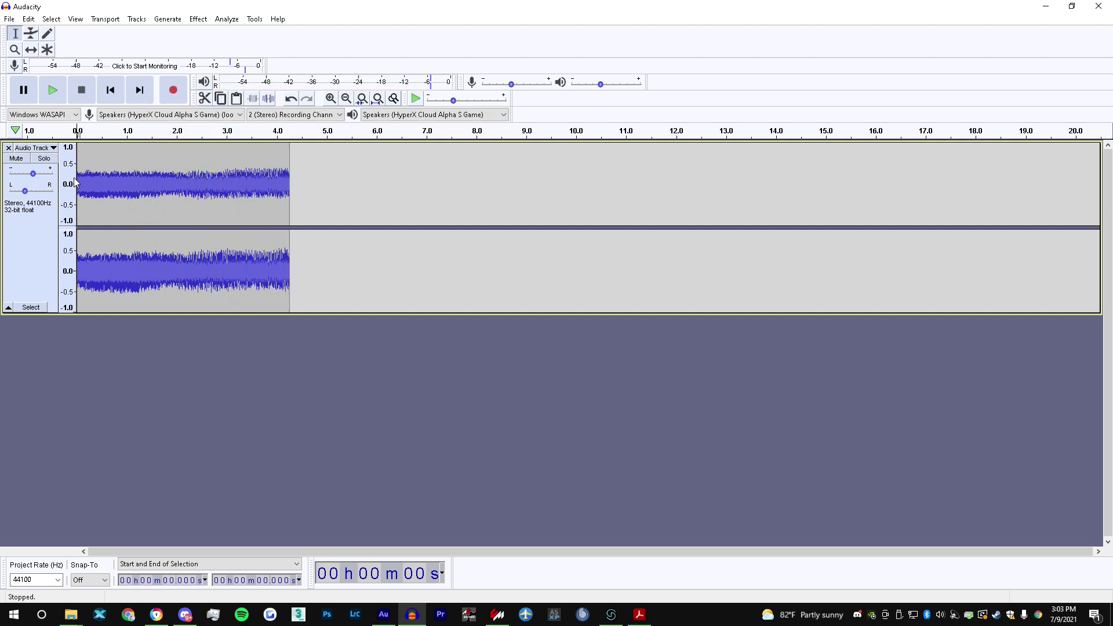
- Export the trimmed clip as the WAV file s55intacchigh, accepting the default metadata tags
click(10, 18)
mouse_move(73, 104)
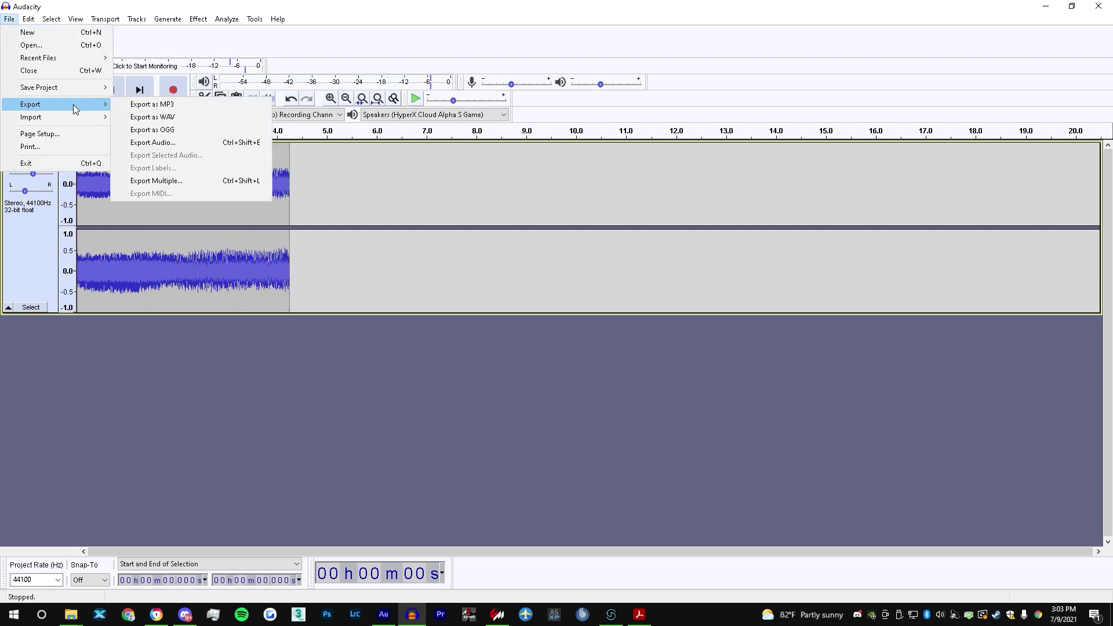
click(178, 118)
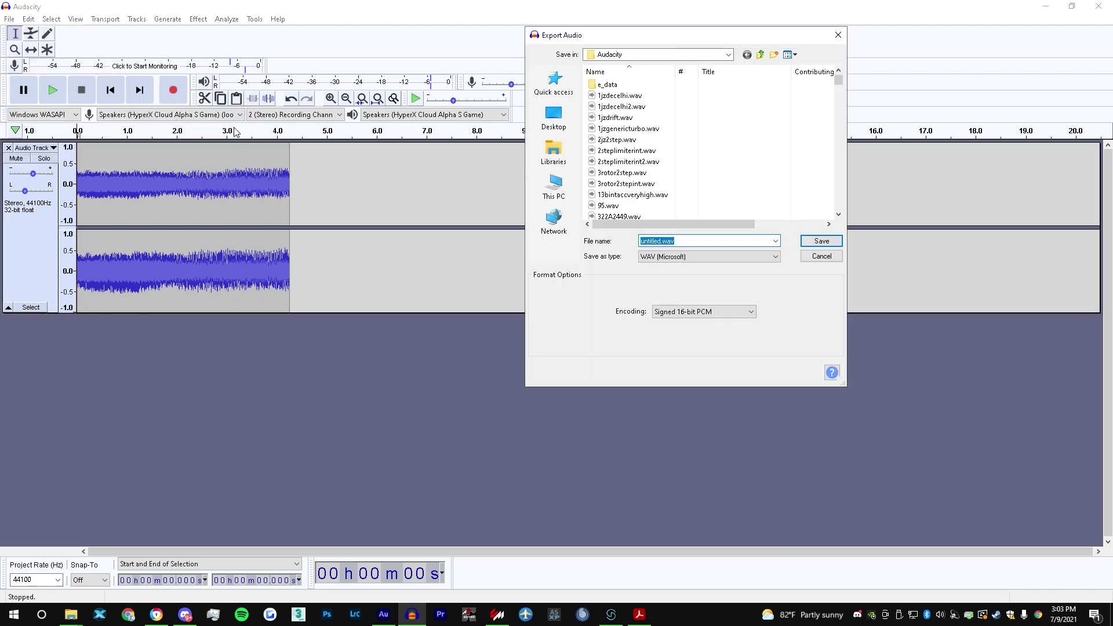
text(s55)
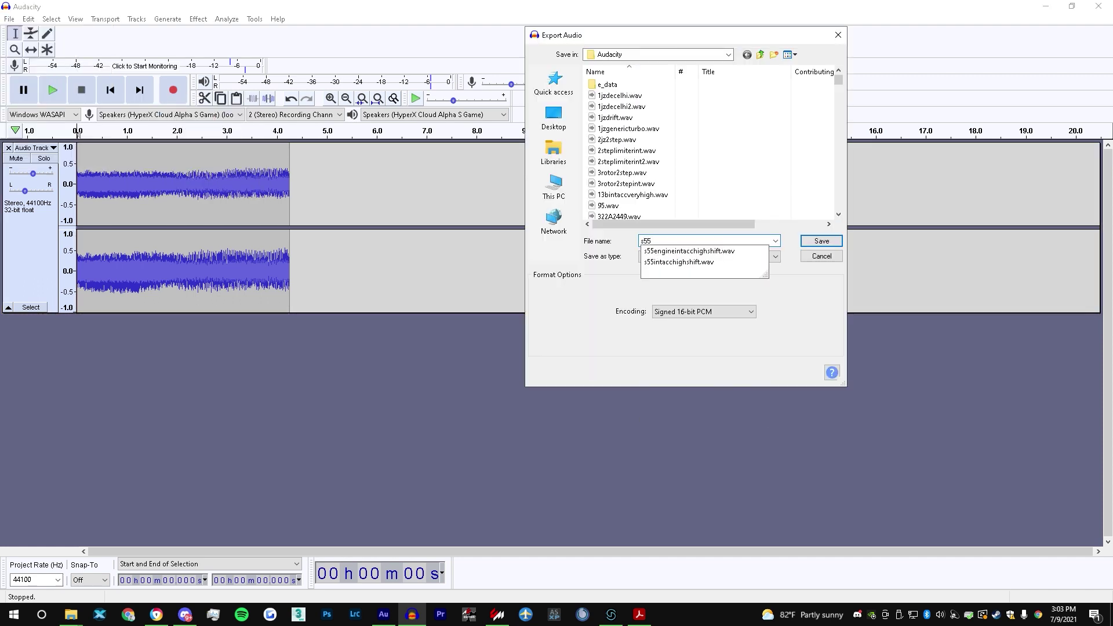
text(intacchigh)
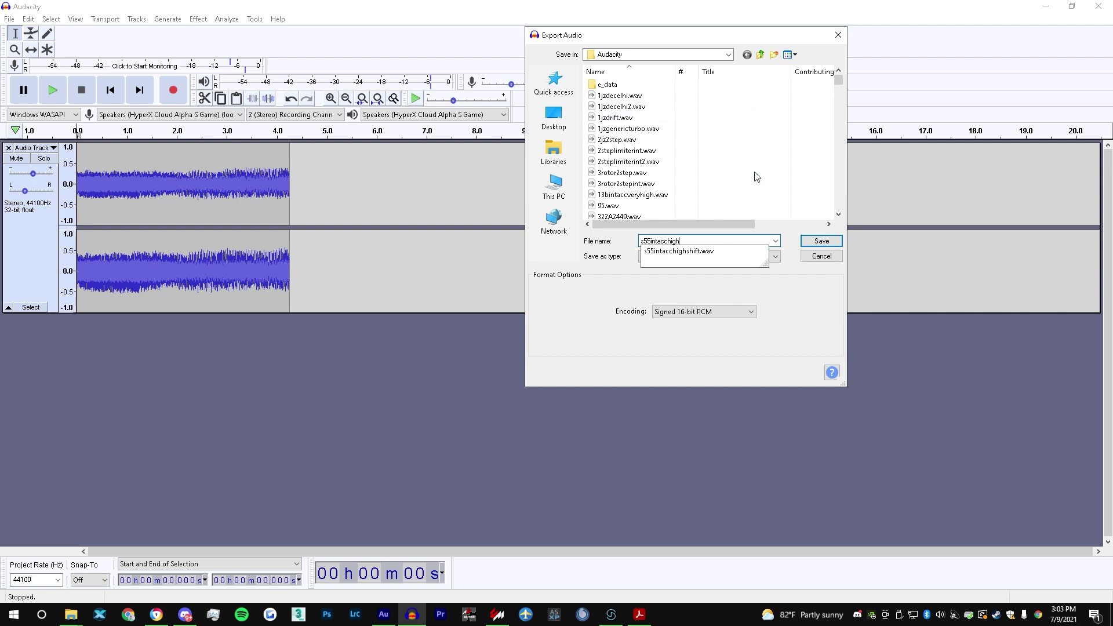
click(822, 240)
click(572, 401)
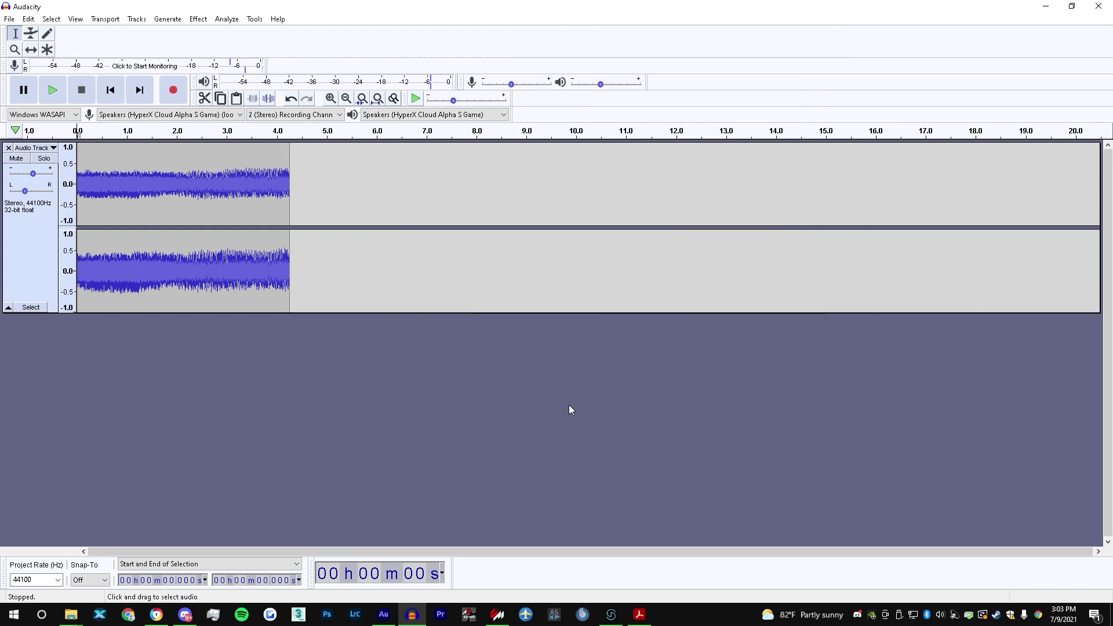
- Switch to Adobe Audition and check the exported clips folder in Explorer
mouse_move(383, 613)
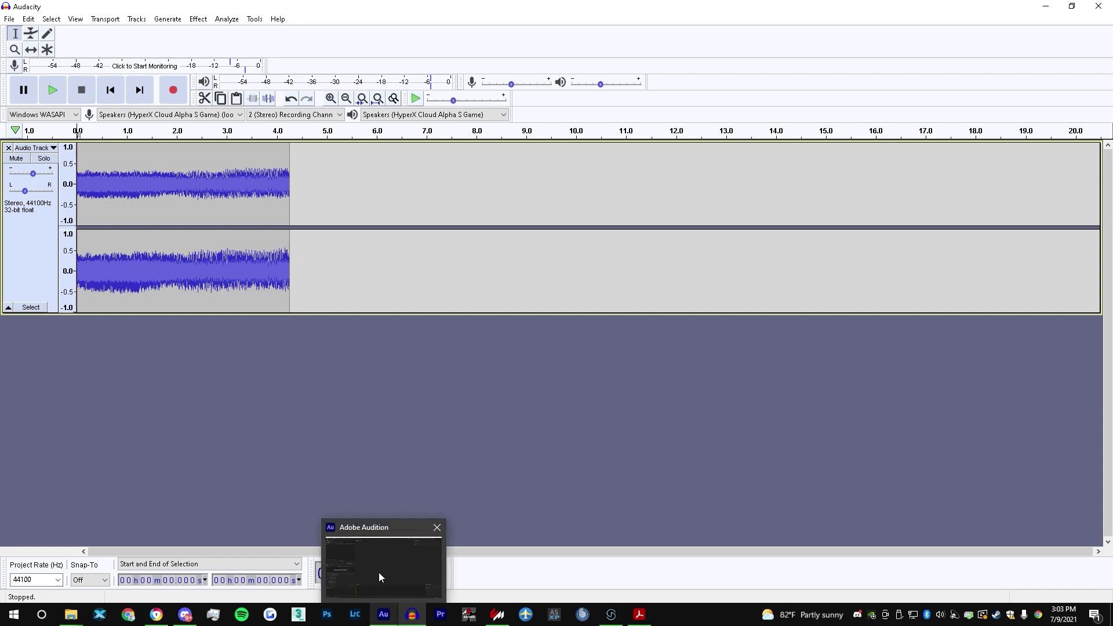
click(380, 576)
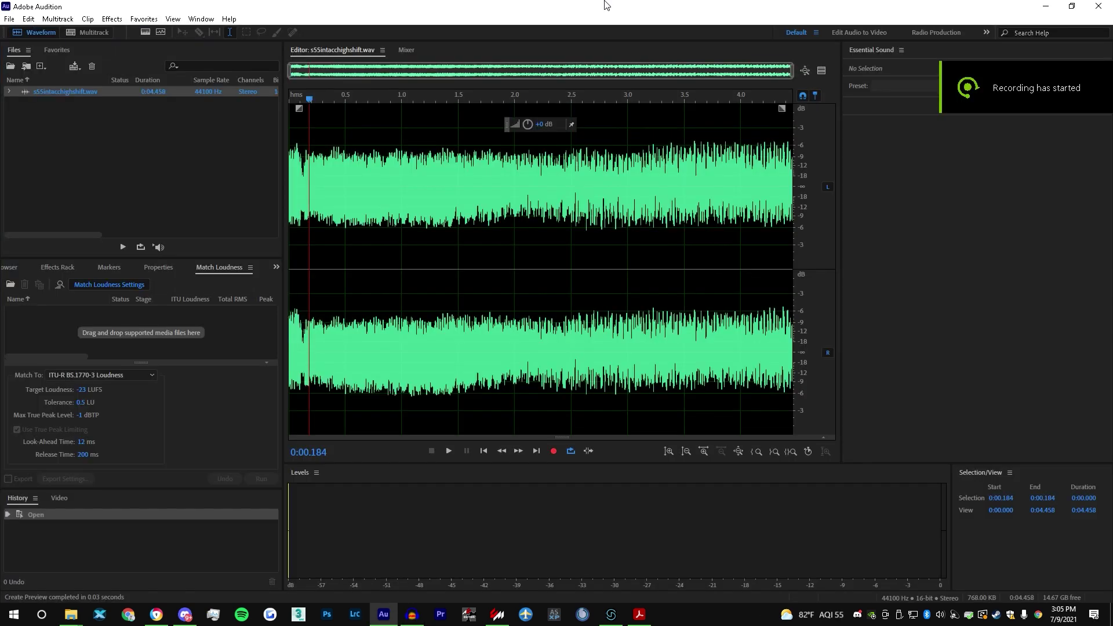
mouse_move(71, 614)
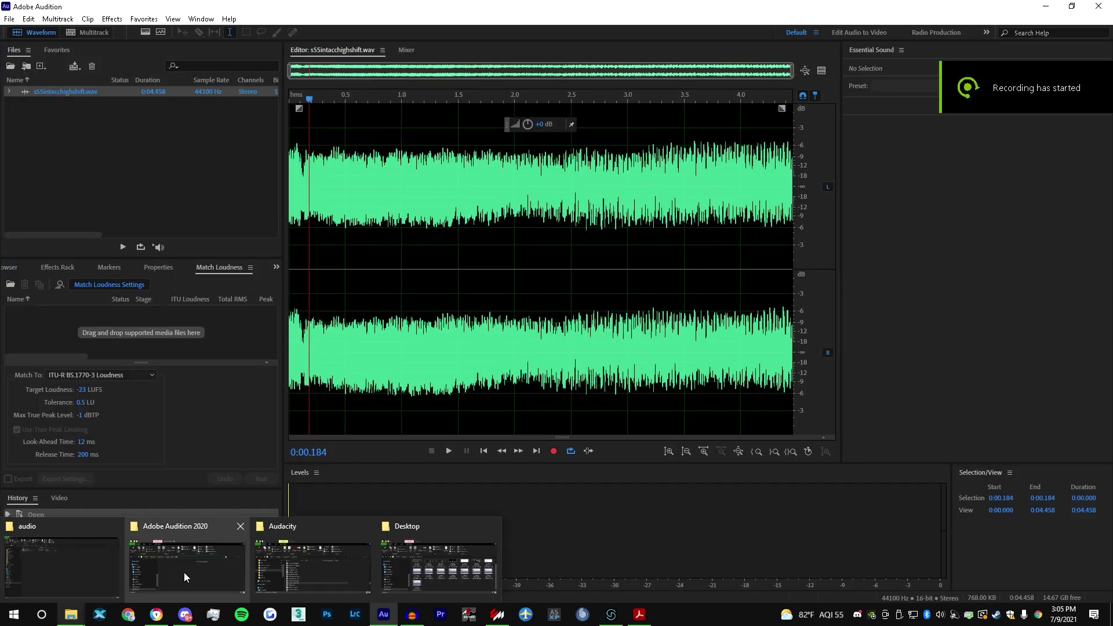
click(336, 565)
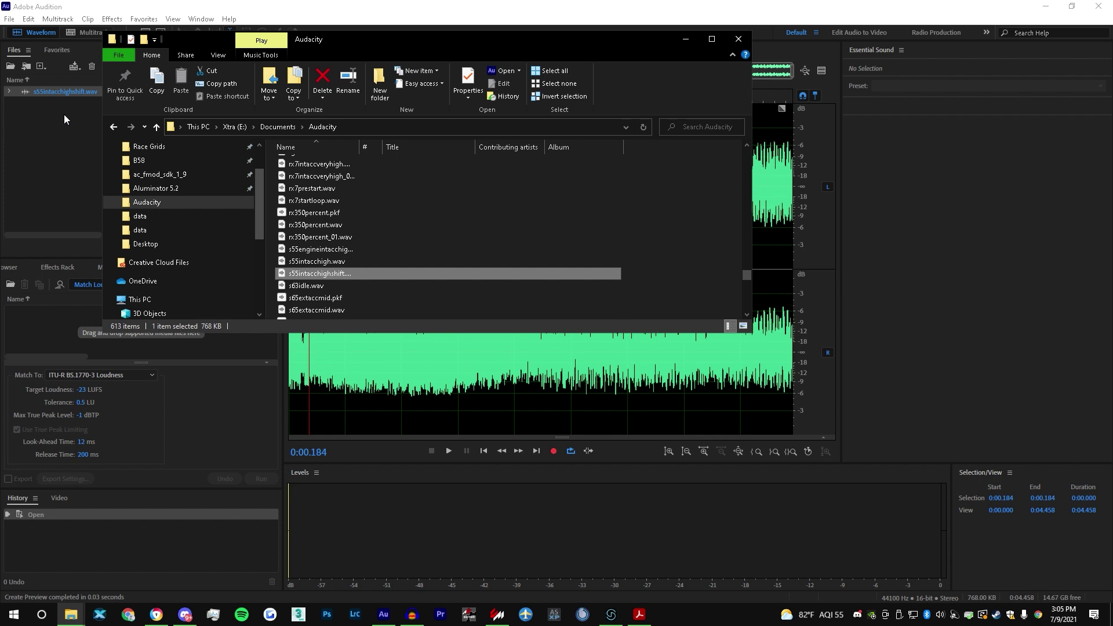
- Back in Audition, play s55intacchighshift.wav and then stop playback
click(469, 5)
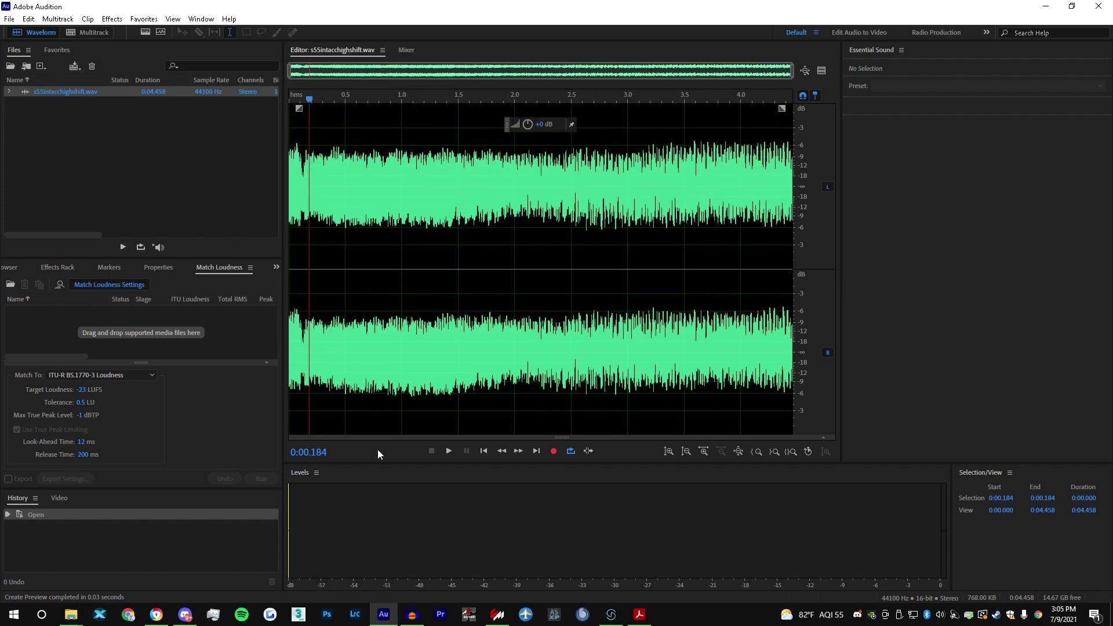
click(455, 449)
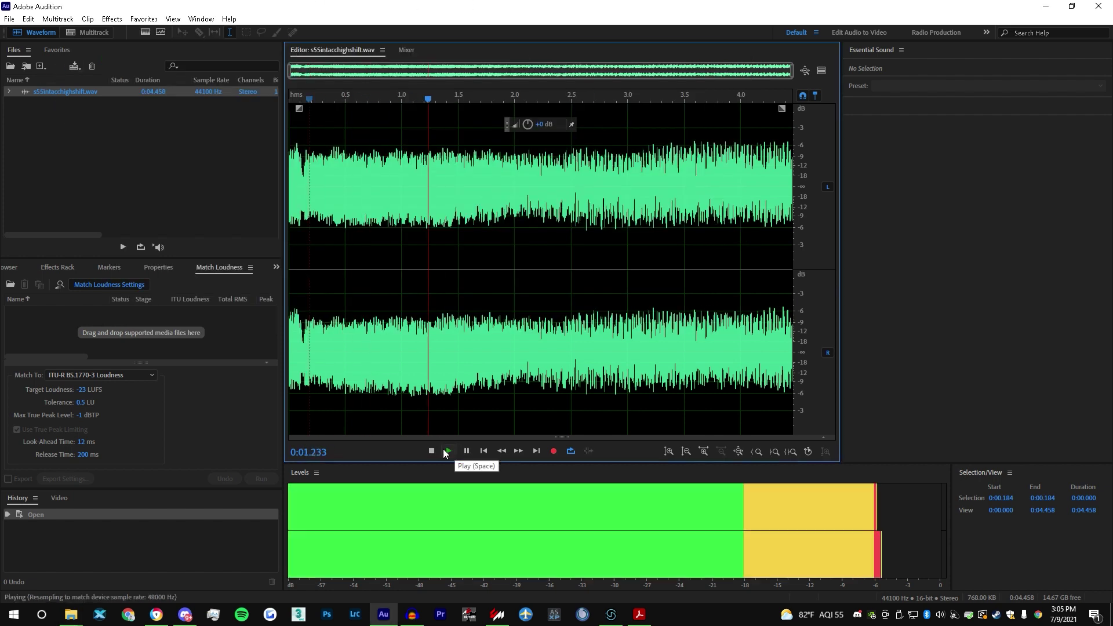
click(435, 450)
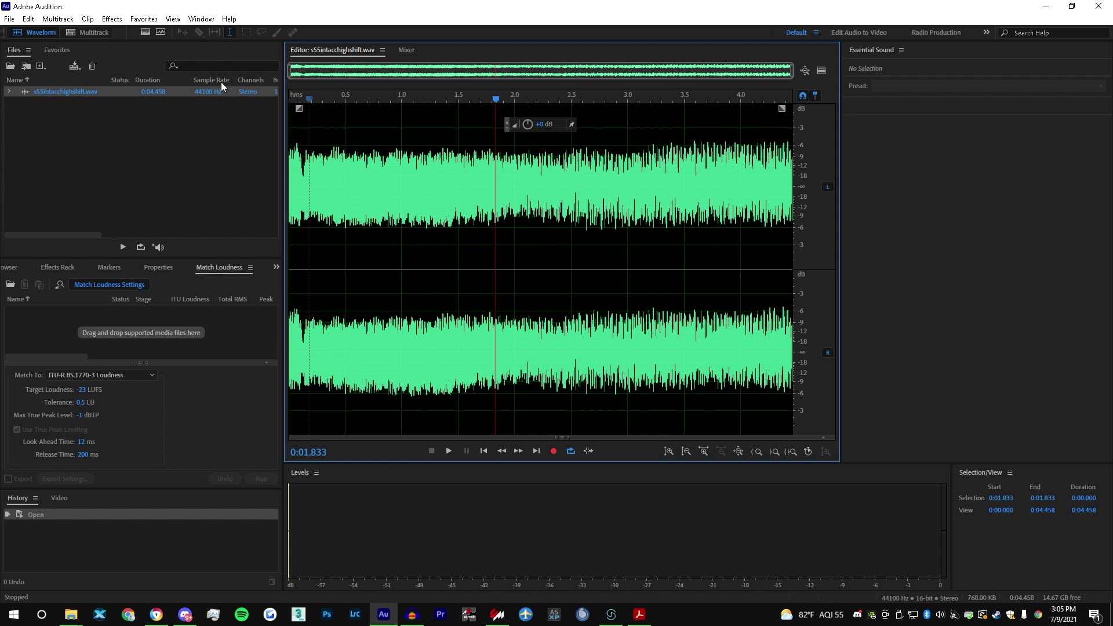
- Open the Pitch Bender, add start and end pitch points, and set a 10-semitone range
click(112, 18)
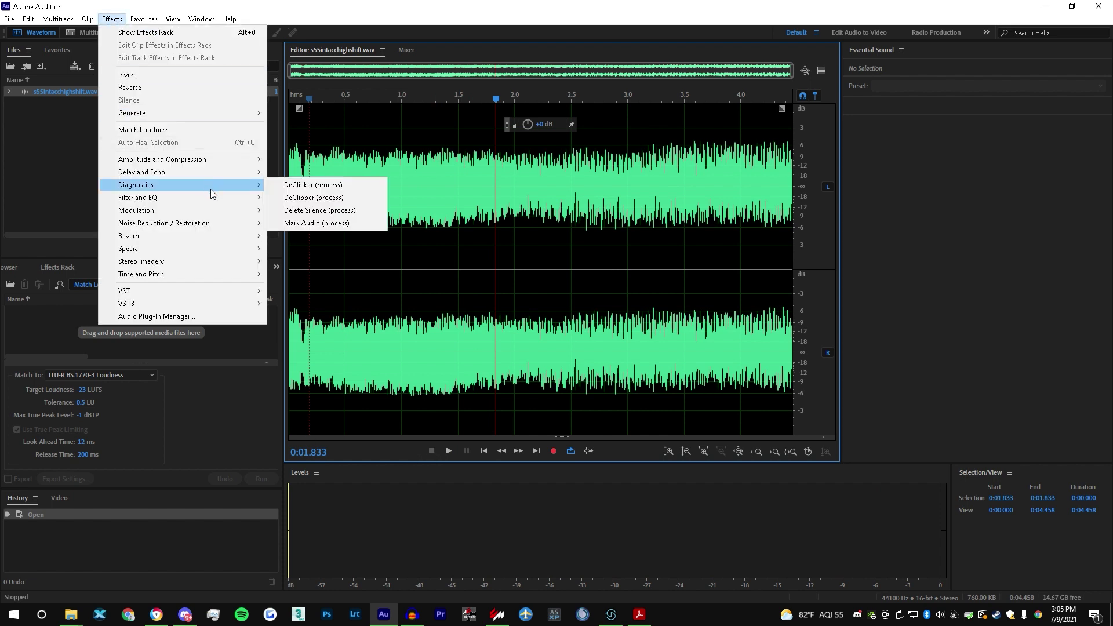
mouse_move(238, 275)
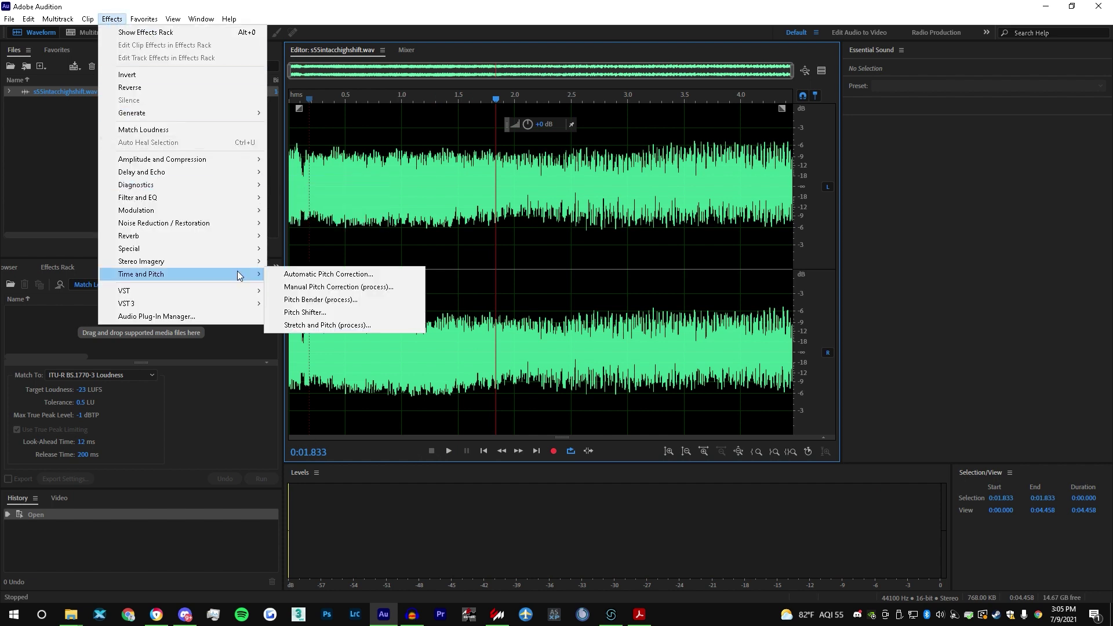
click(321, 300)
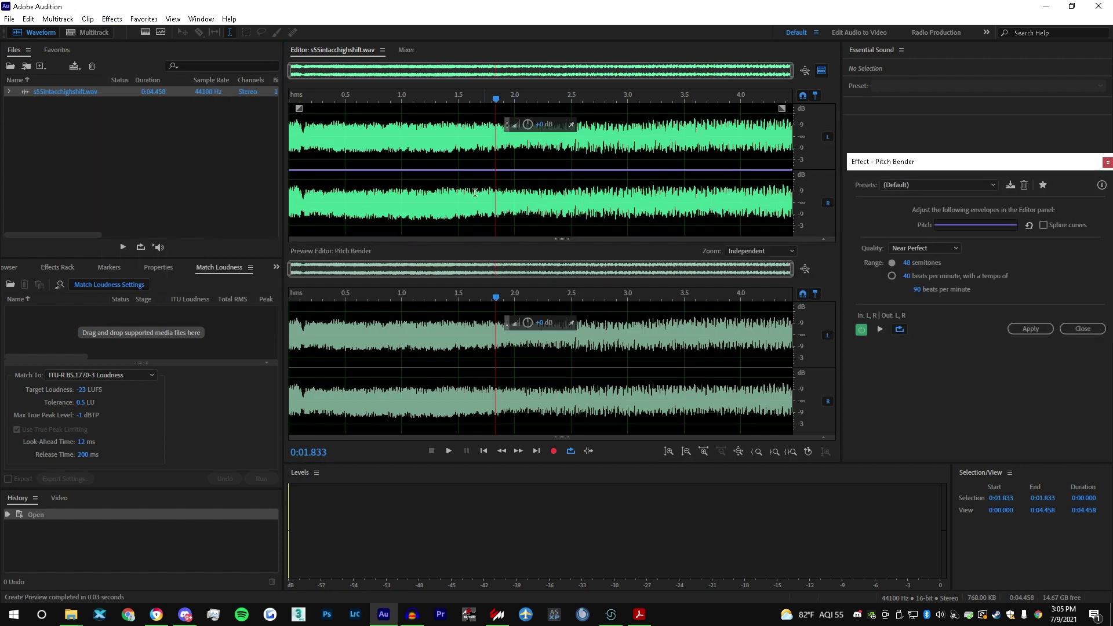
click(292, 170)
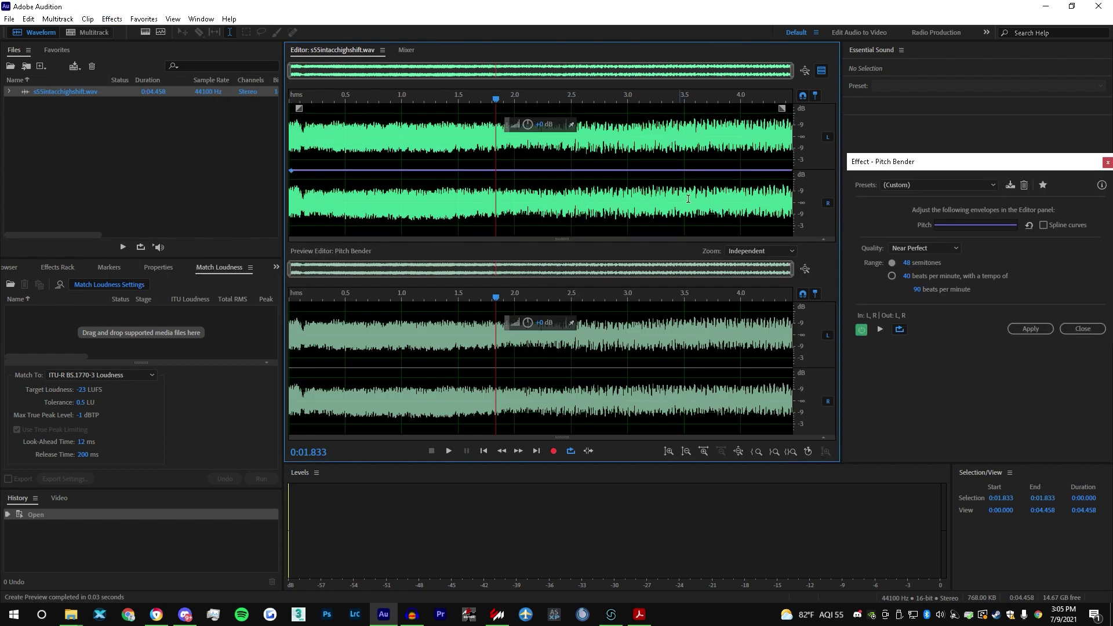
click(791, 171)
click(907, 265)
text(100)
key(Return)
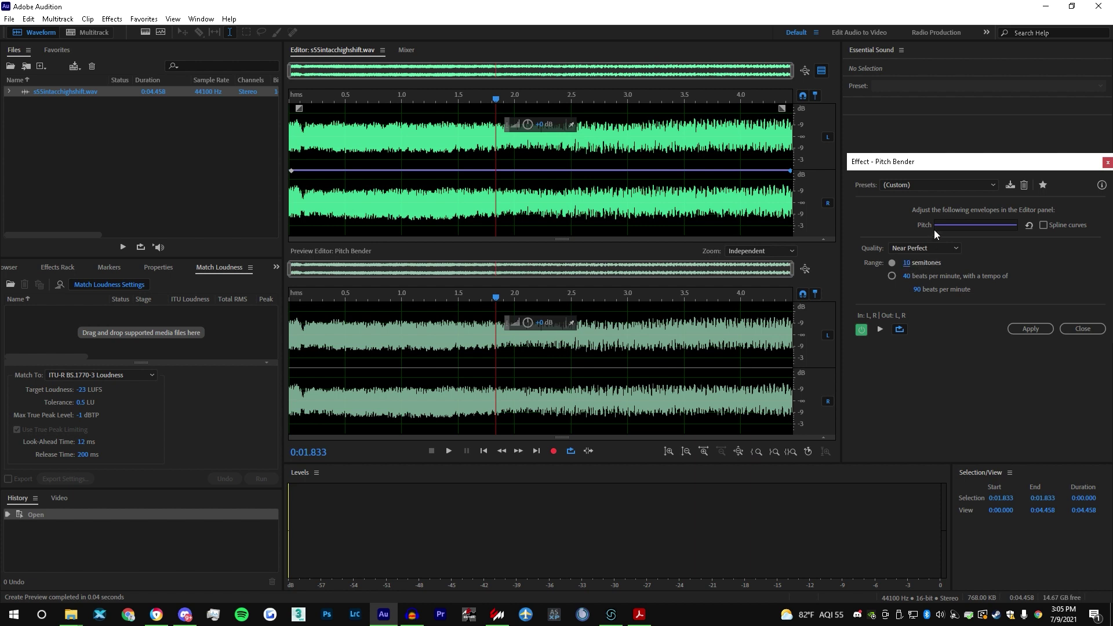
click(955, 186)
click(956, 186)
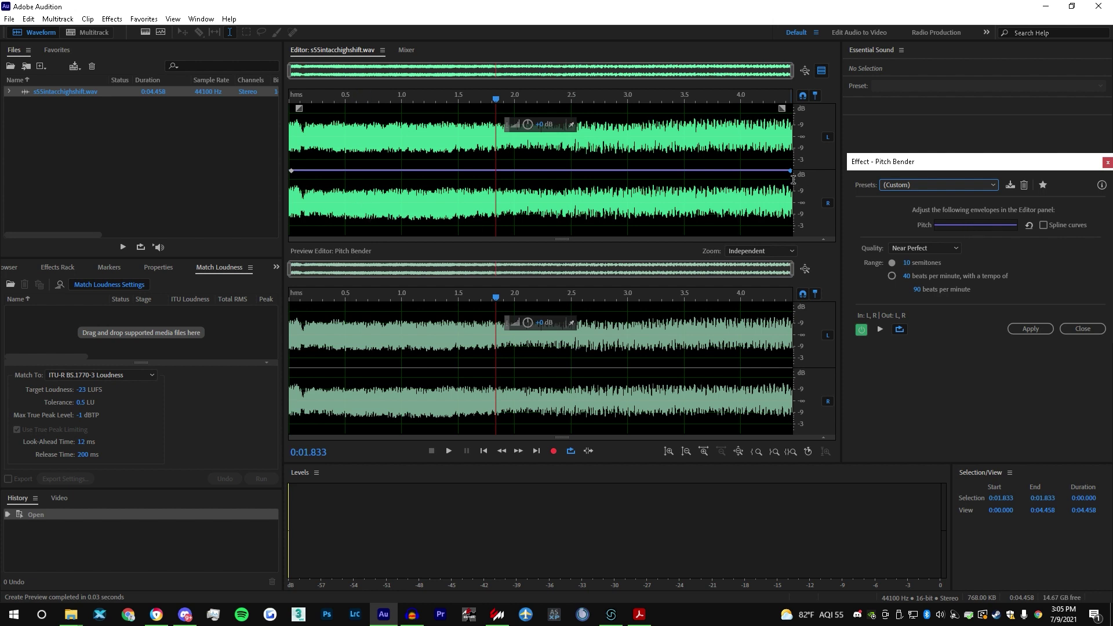
- Drag the end pitch point down for a falling bend and preview the result
mouse_move(793, 173)
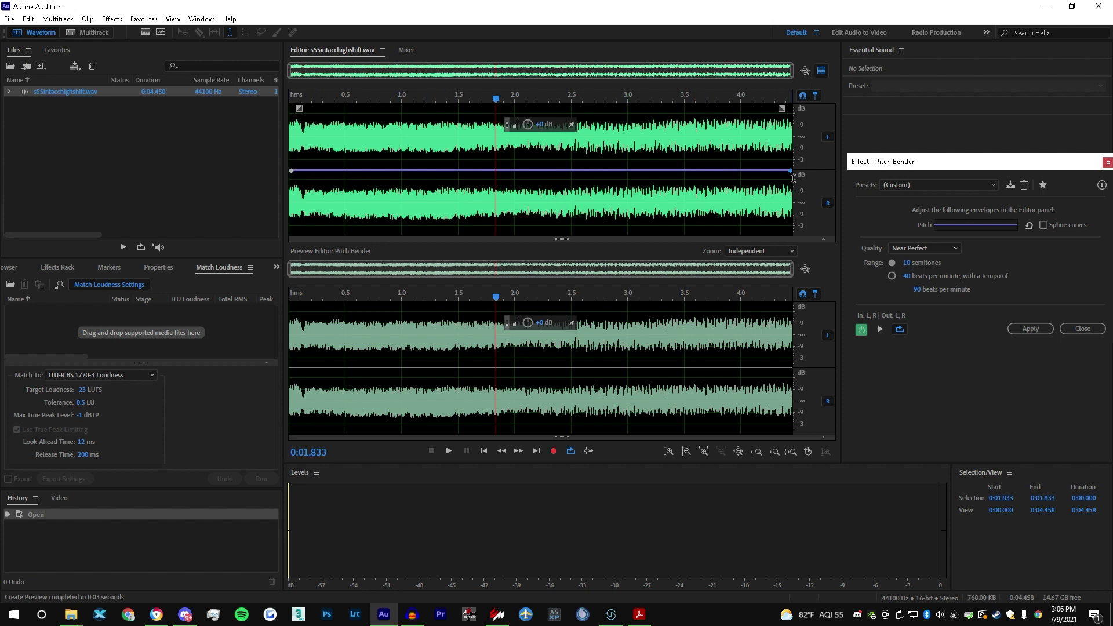
drag(792, 172, 796, 199)
click(880, 329)
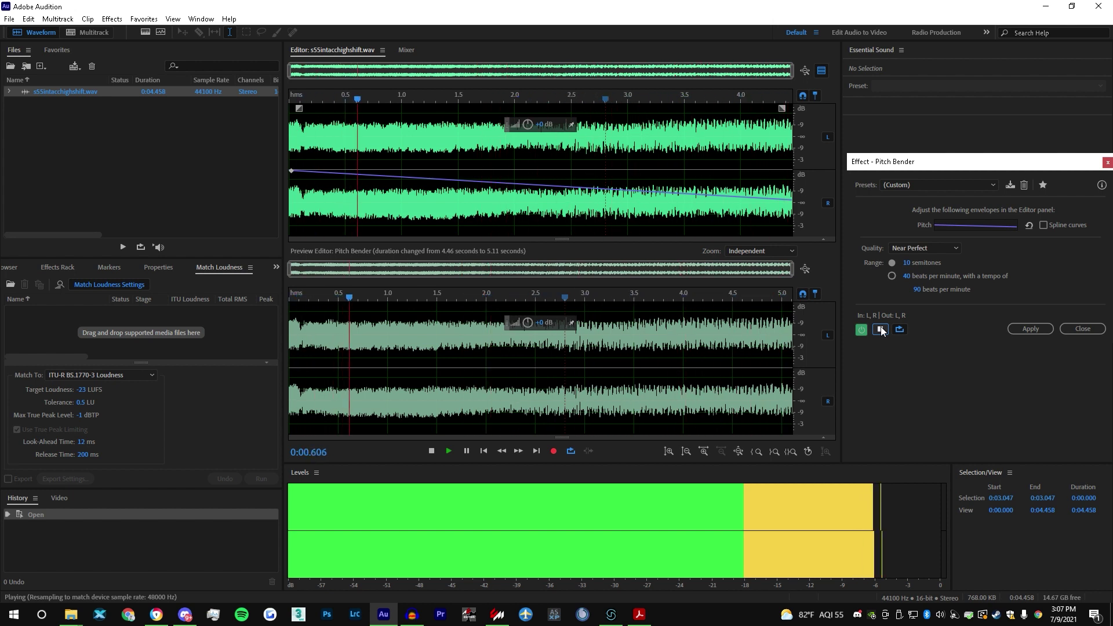
click(881, 329)
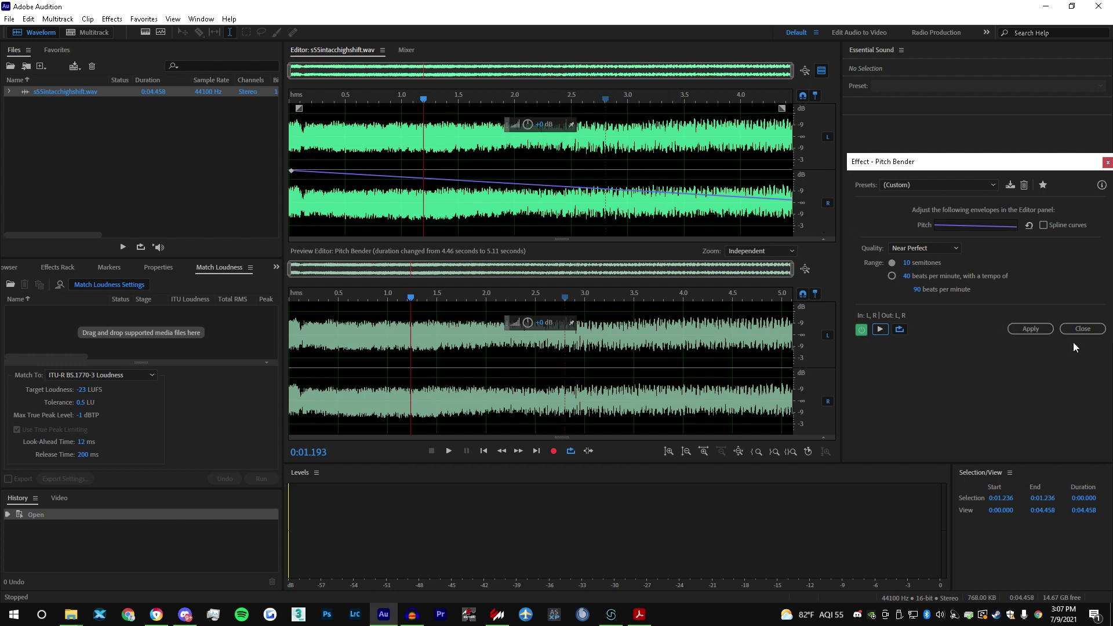
- Apply the pitch bend to the sample and start a file export
click(1043, 329)
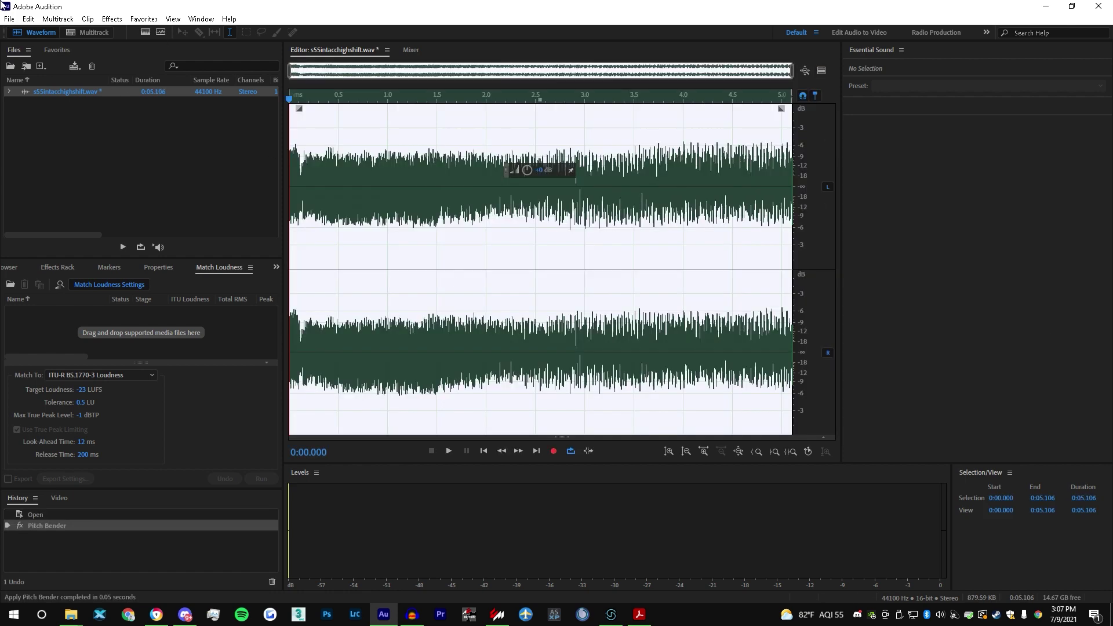
click(9, 18)
mouse_move(128, 242)
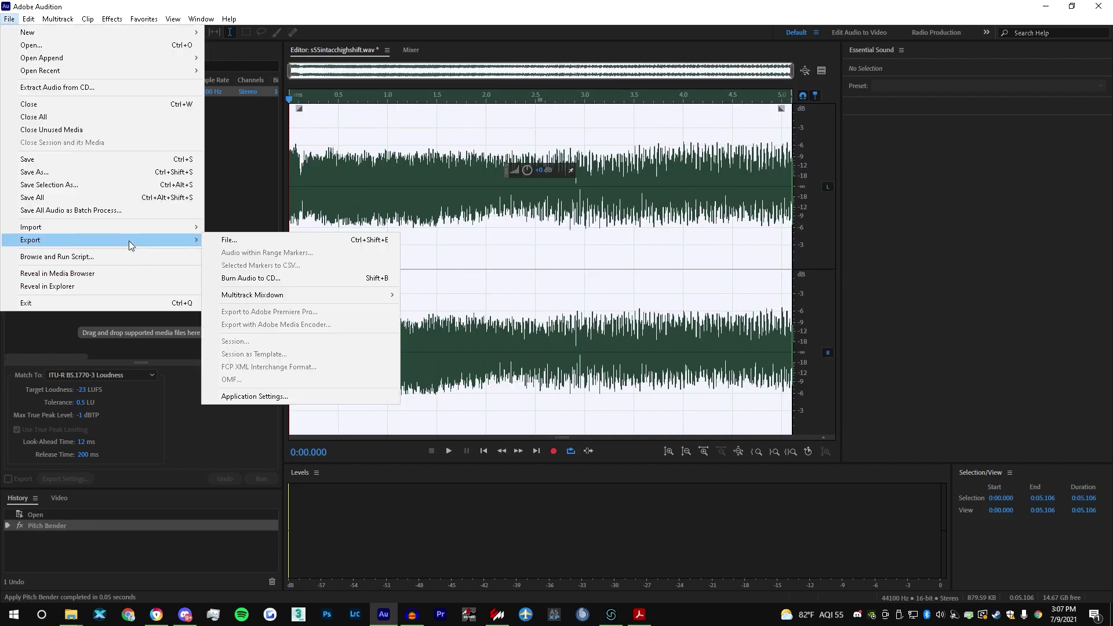
click(225, 241)
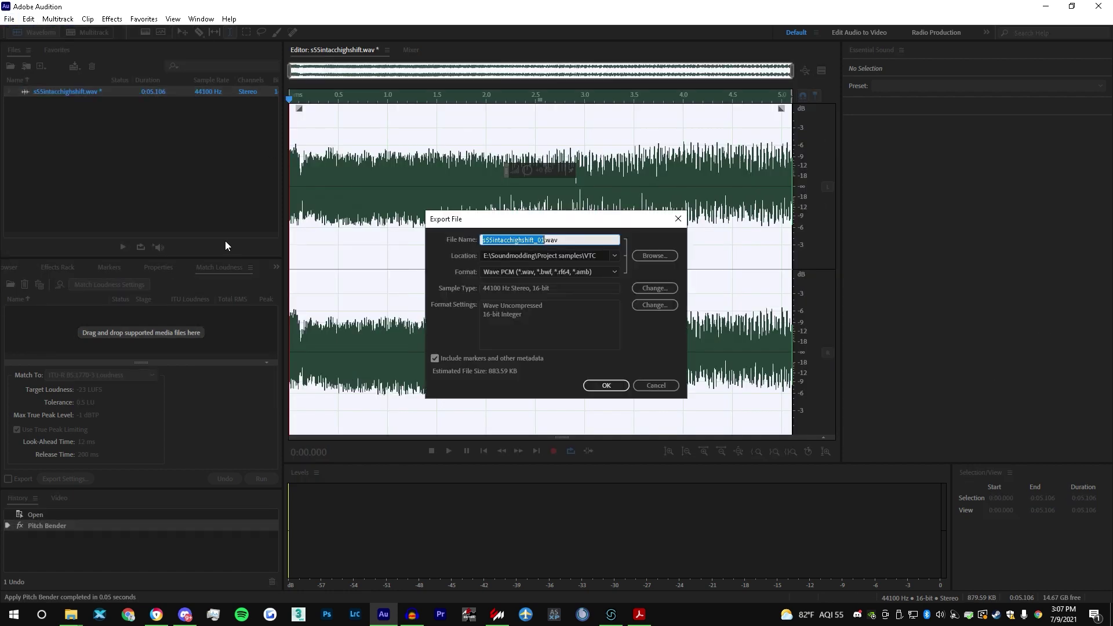
- Create a new S55 folder under Project samples and set it as the export location
click(645, 256)
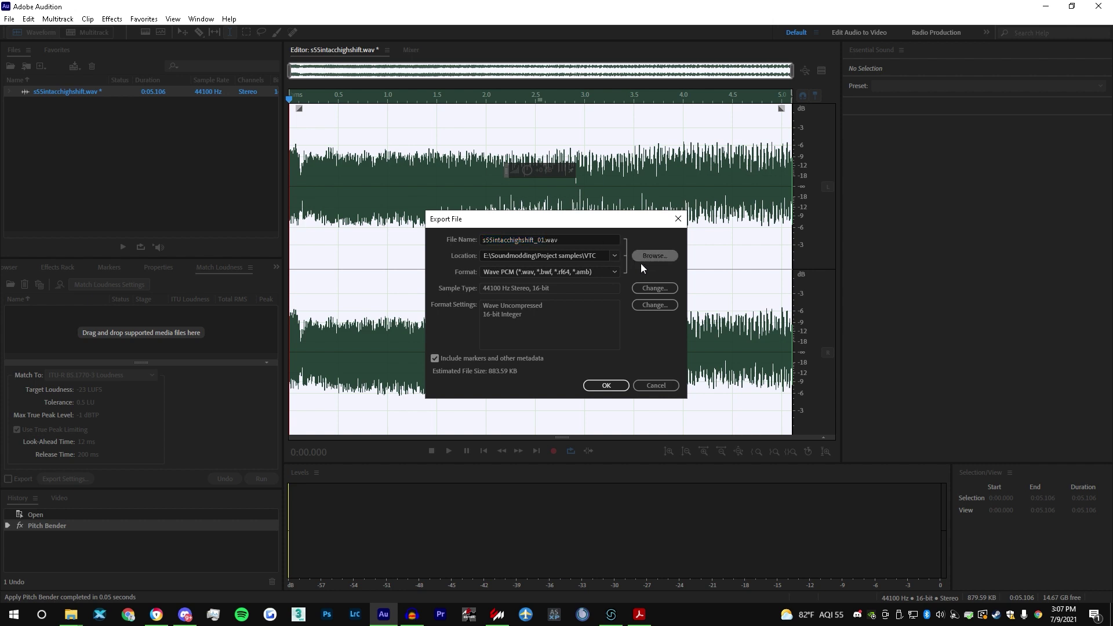
click(242, 54)
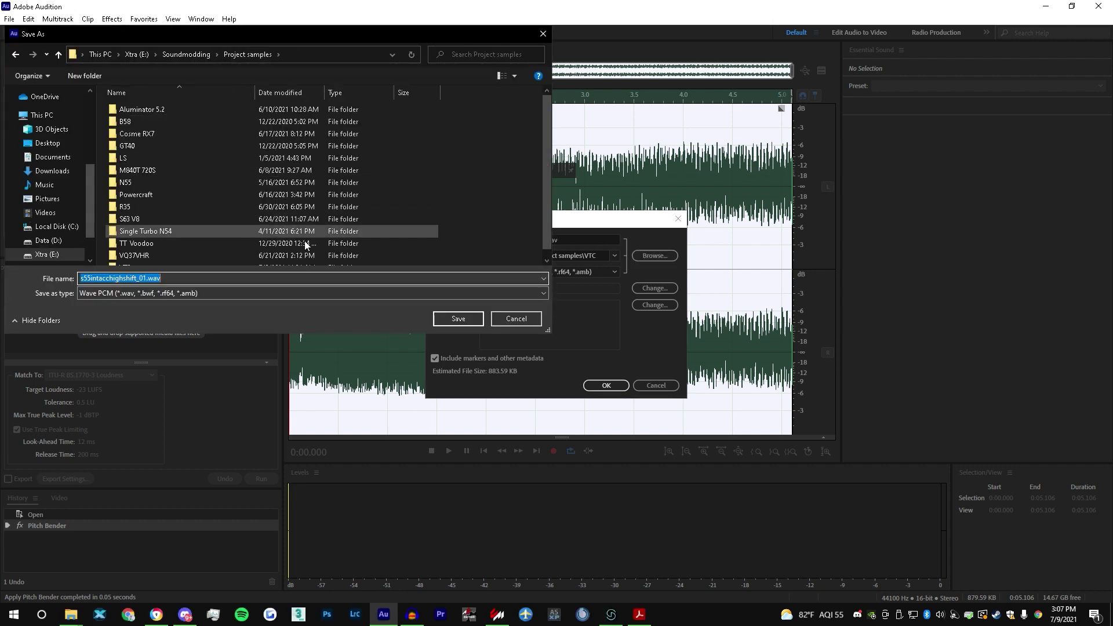
right_click(500, 182)
mouse_move(601, 298)
click(638, 297)
text(S55)
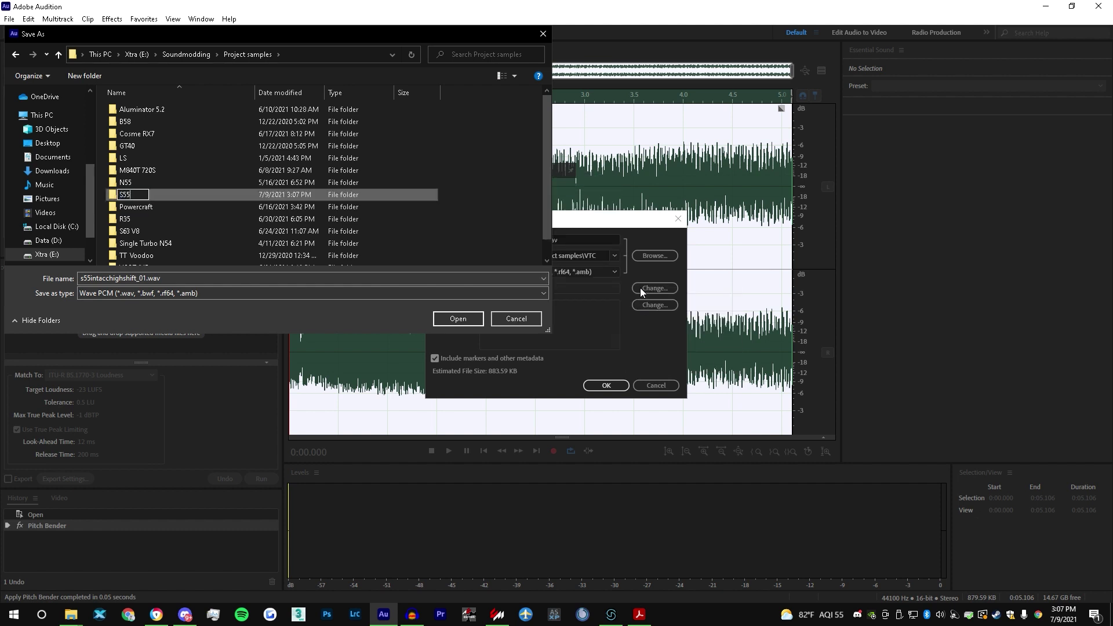
click(458, 319)
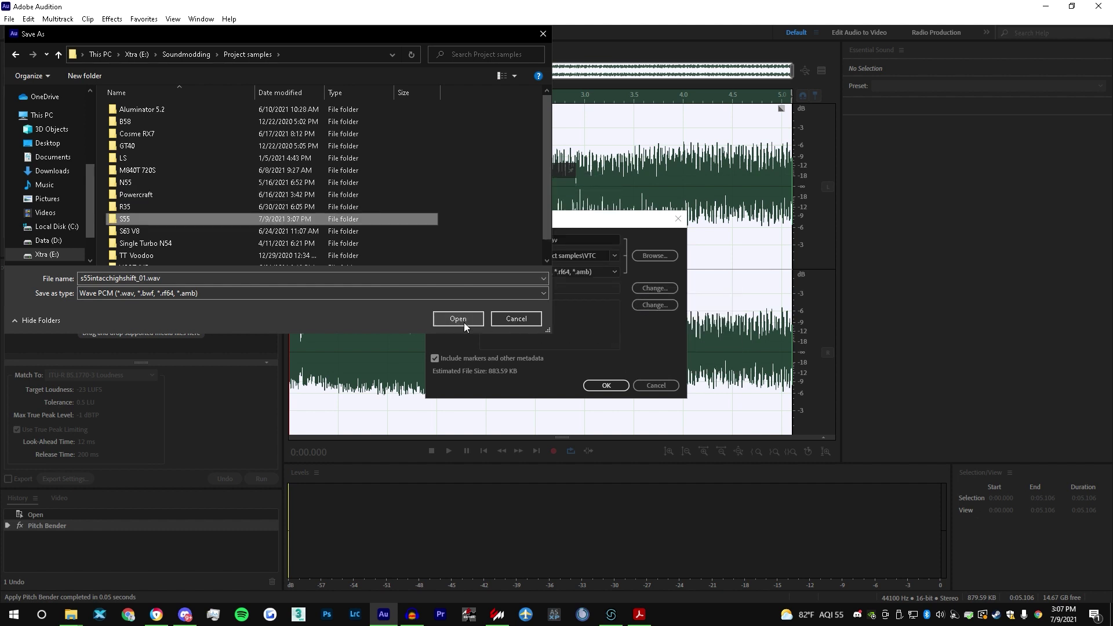
click(458, 319)
click(464, 319)
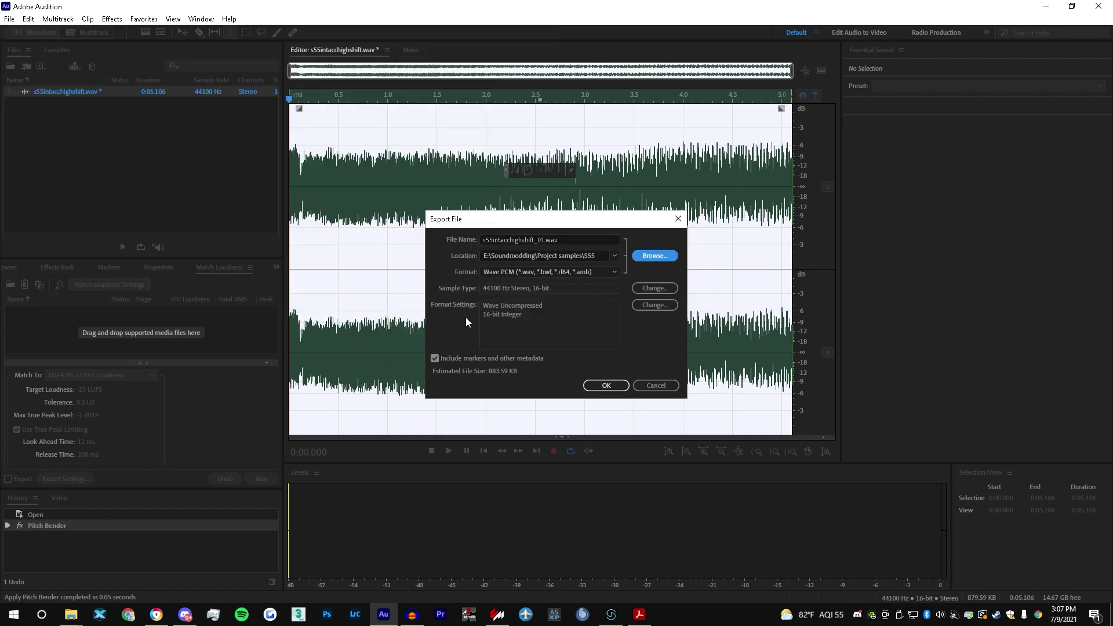
- Finish the WAV export, then drag s55intacchigh_01.wav from the S55 folder into Audacity
click(607, 386)
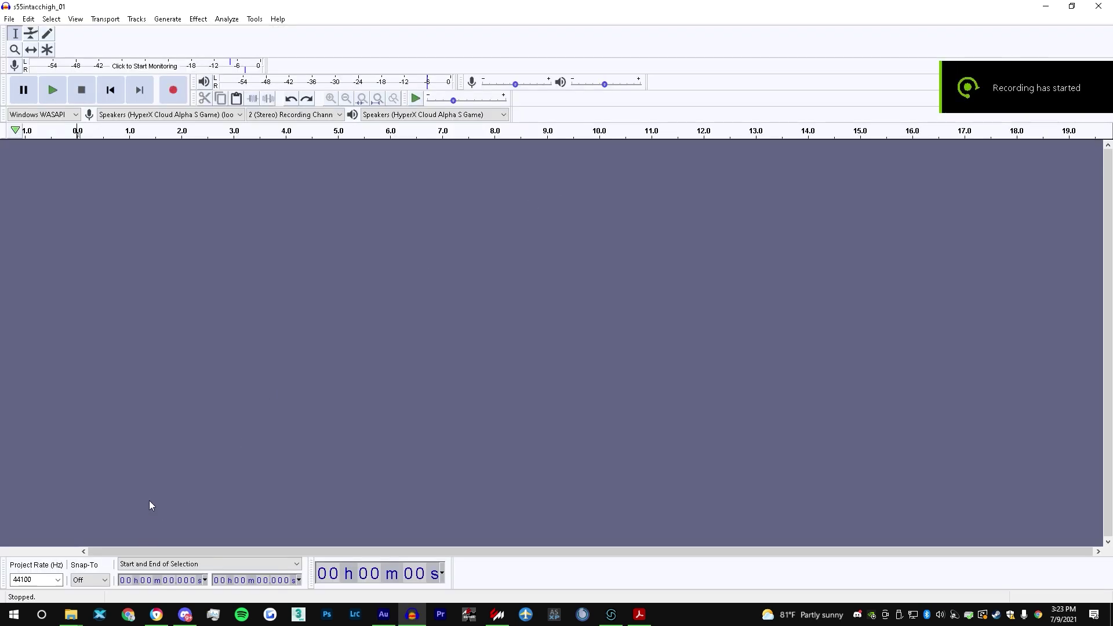
mouse_move(71, 614)
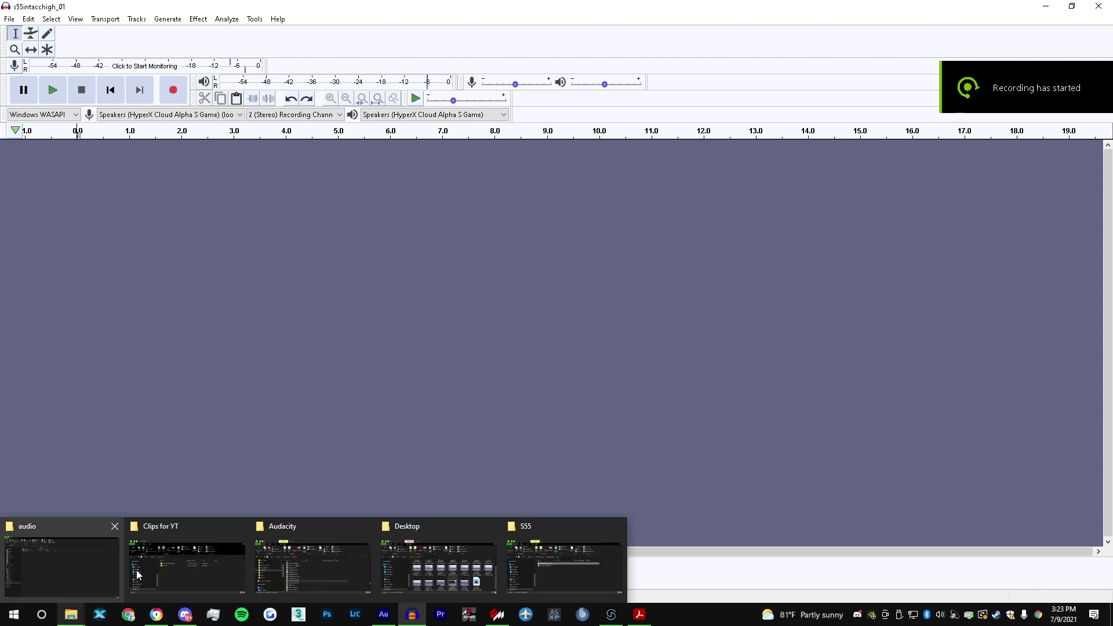
click(93, 554)
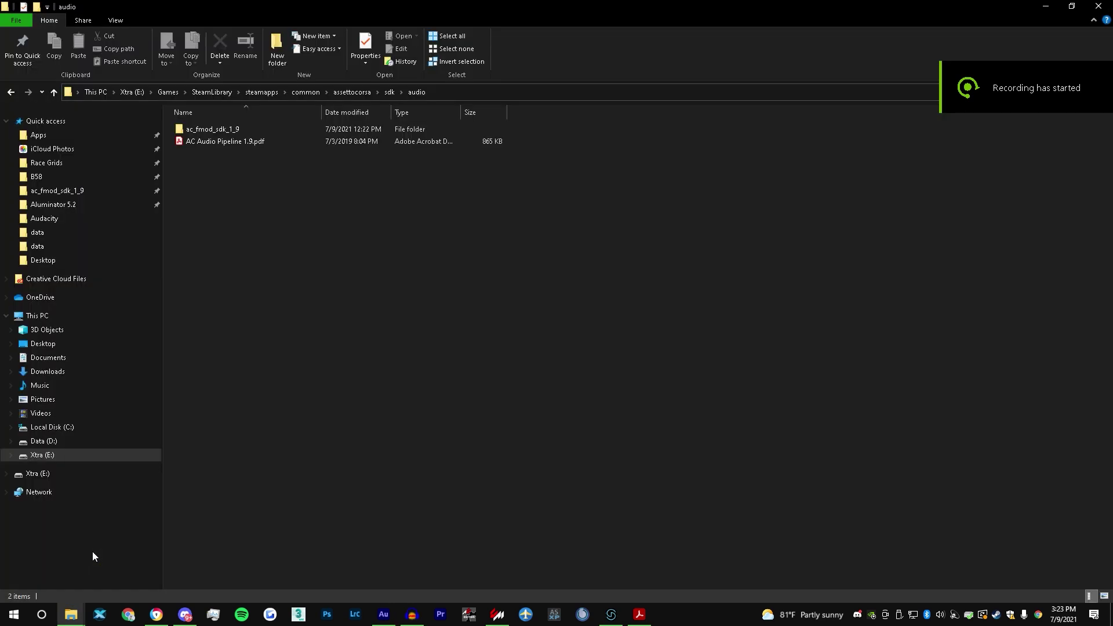
click(61, 565)
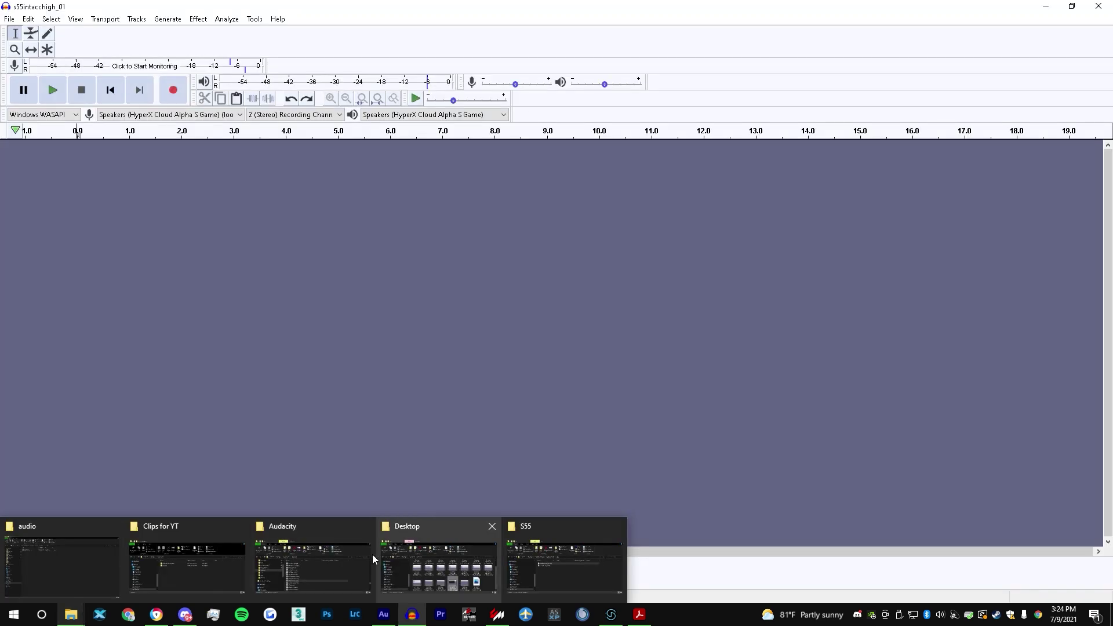
click(577, 555)
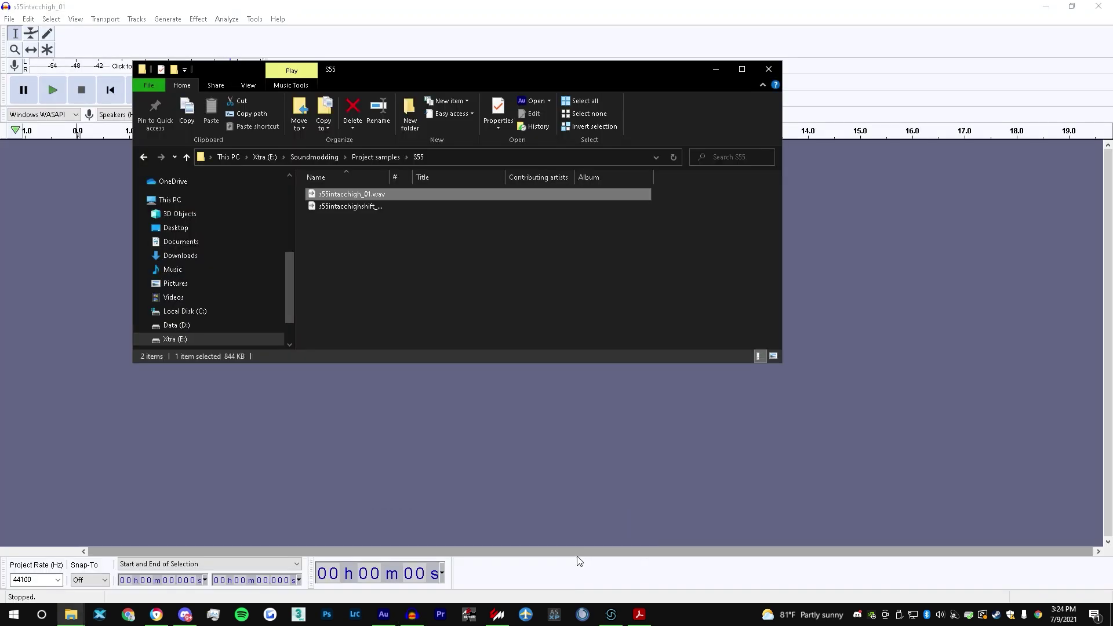
click(349, 243)
drag(362, 194, 412, 423)
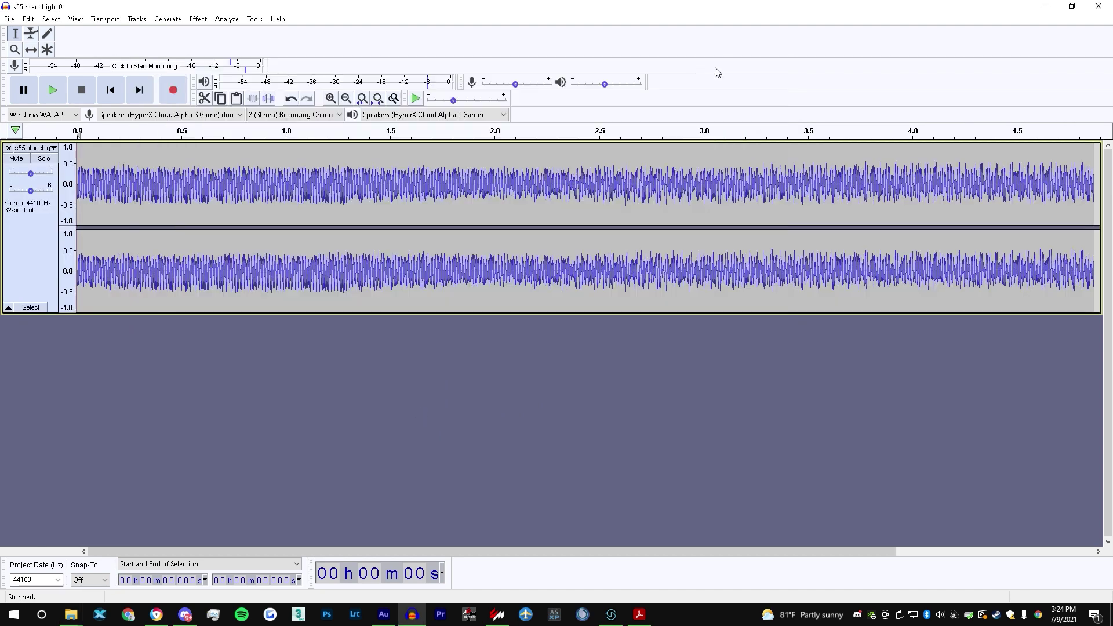
- Play the sample, then paste a copy of it after the clip's end at 4.872 s
key(ctrl+3)
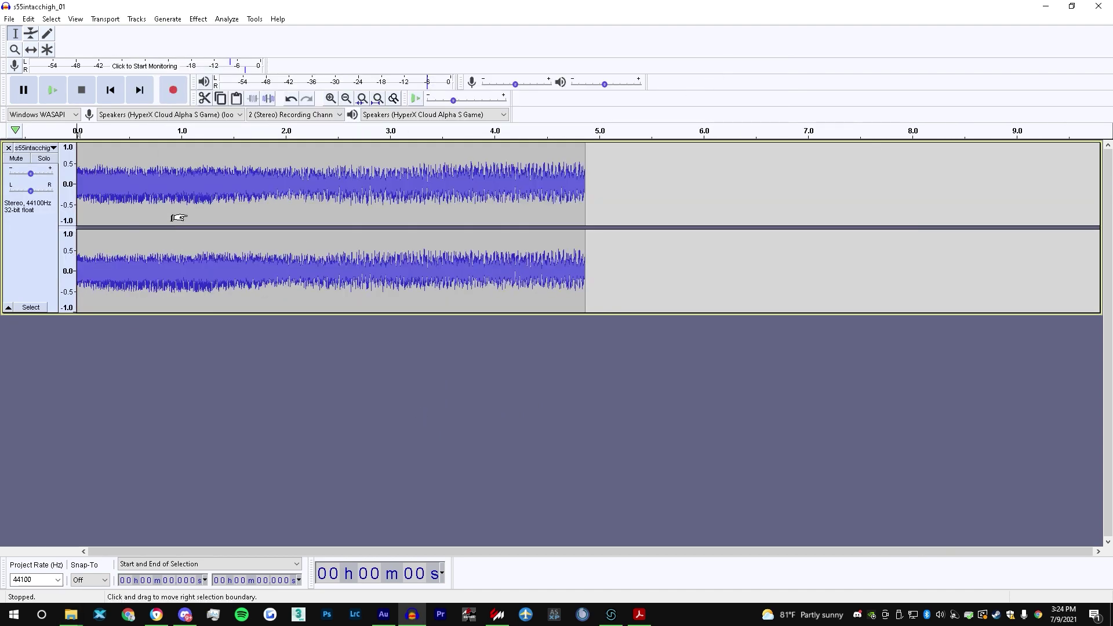
key(ctrl+f)
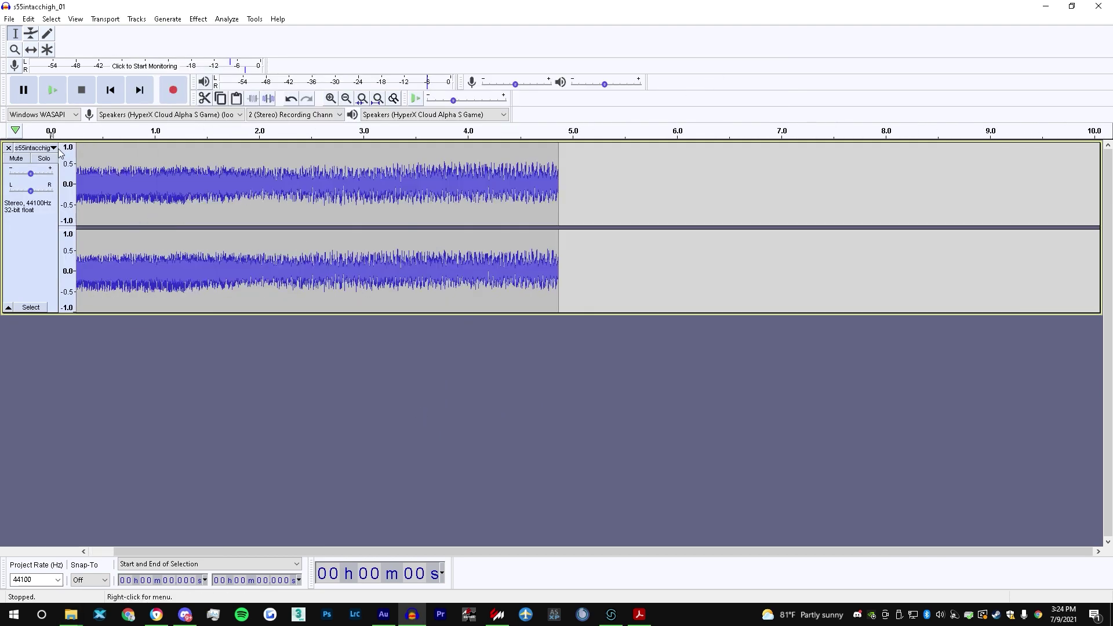
key(space)
drag(475, 551, 450, 551)
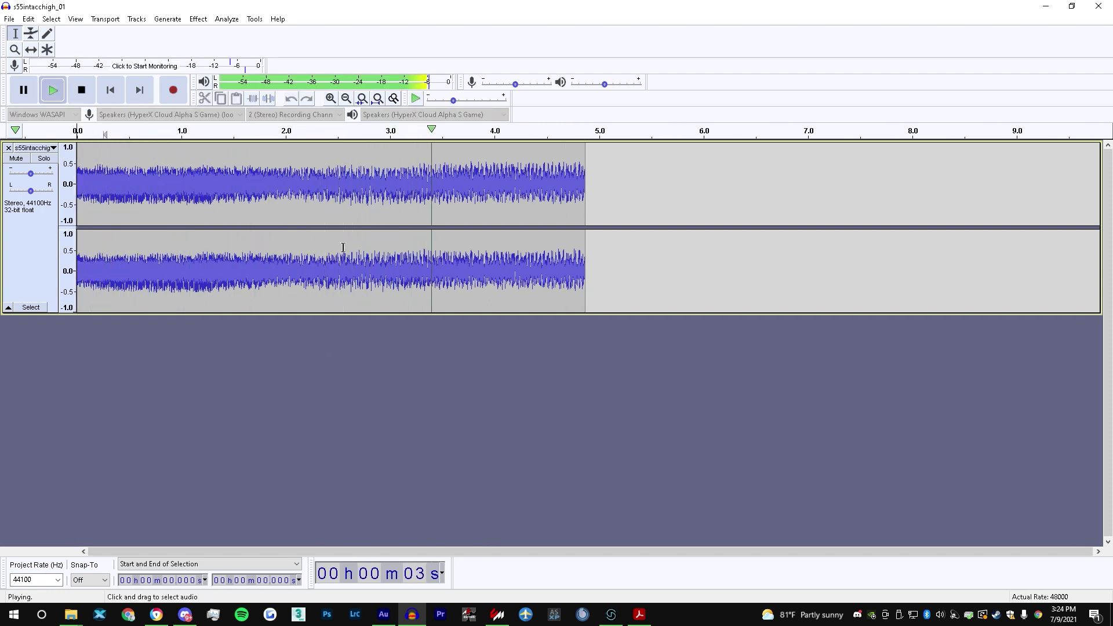
key(ctrl+3)
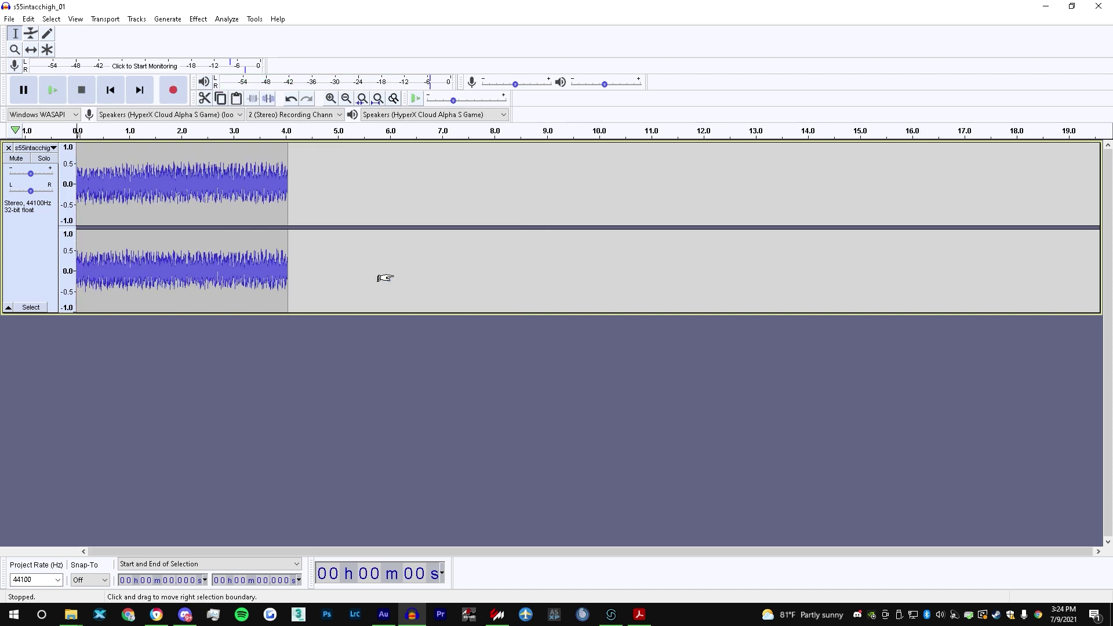
click(255, 191)
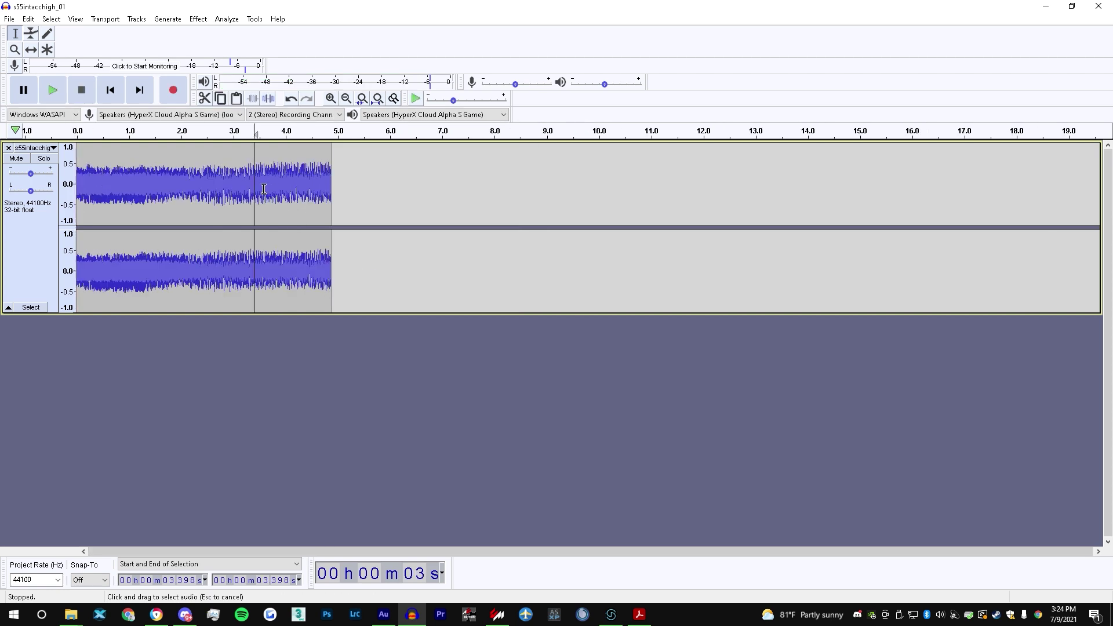
click(342, 183)
key(ctrl+v)
- Apply Reverse to the pasted second half, 4.872–9.744 s
click(198, 19)
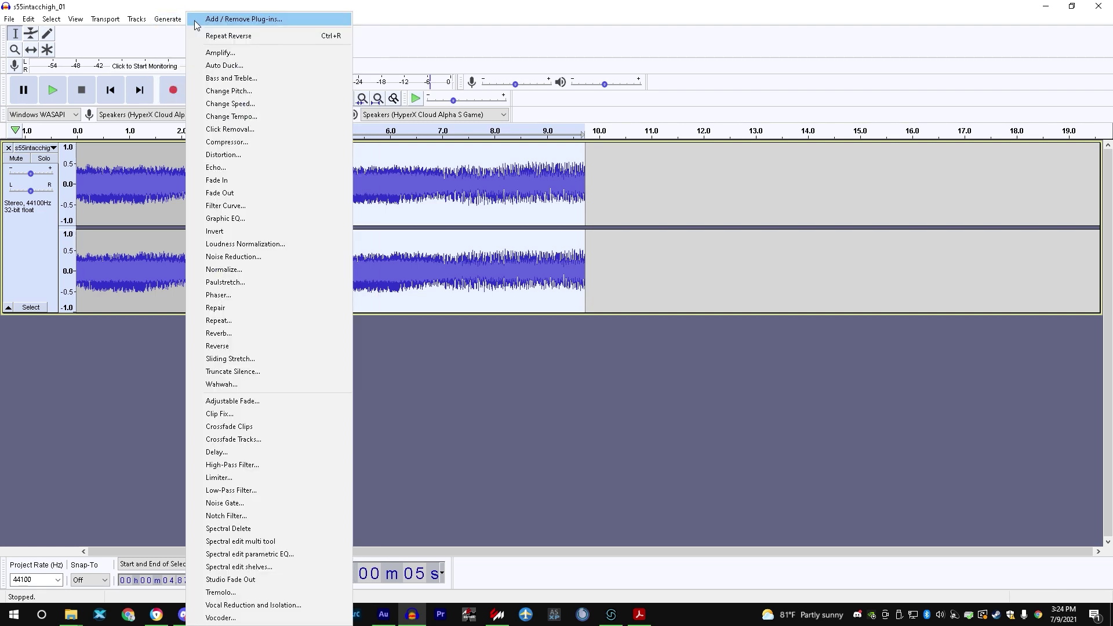
click(446, 106)
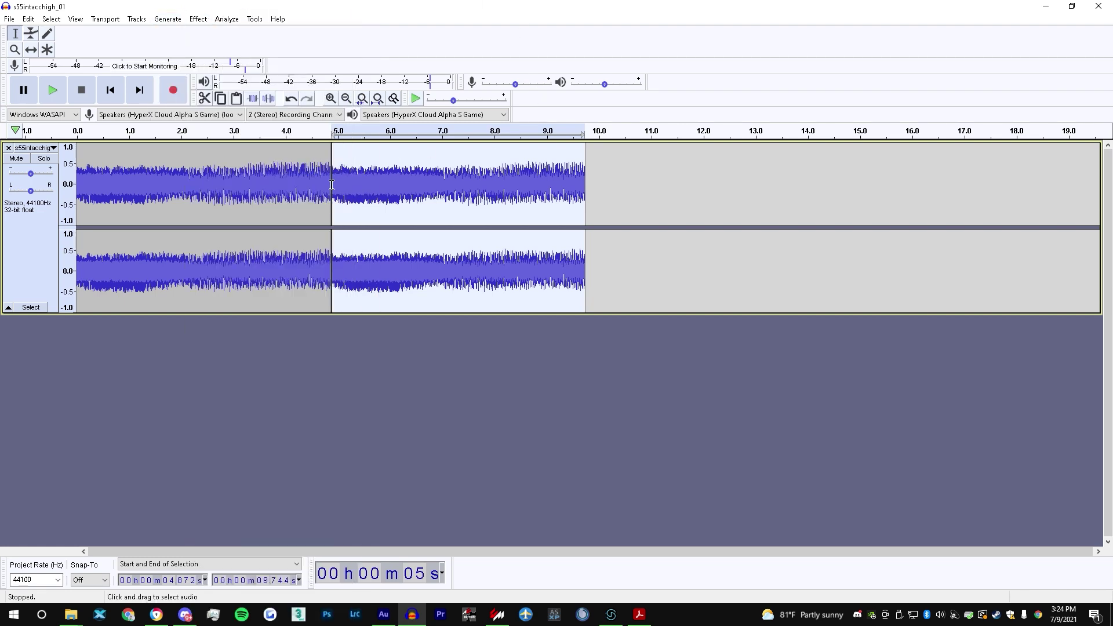
click(198, 19)
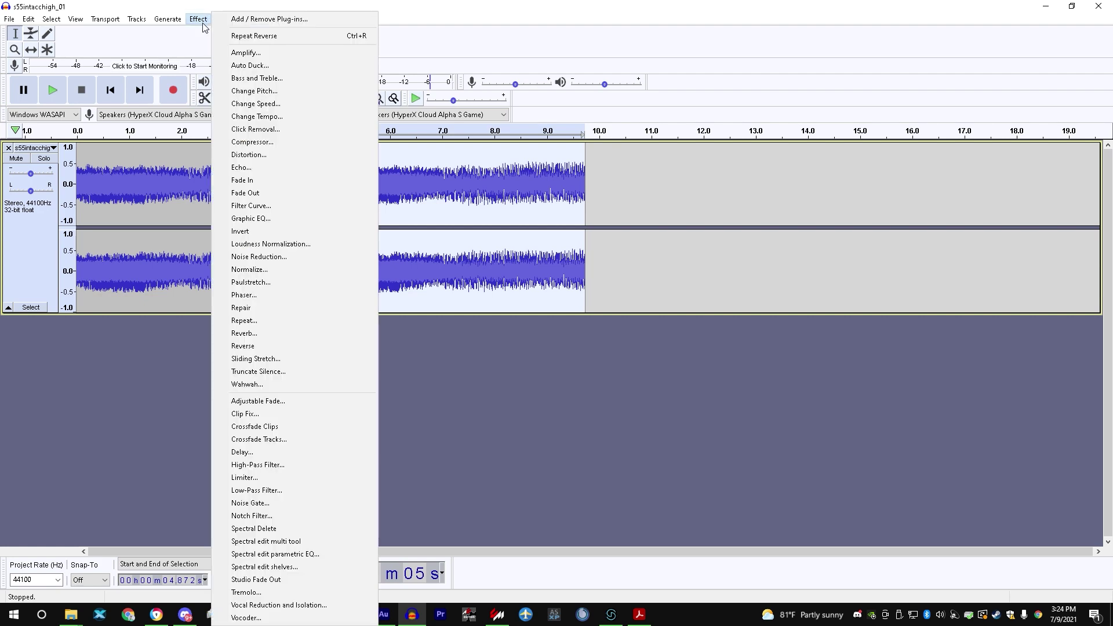
click(328, 346)
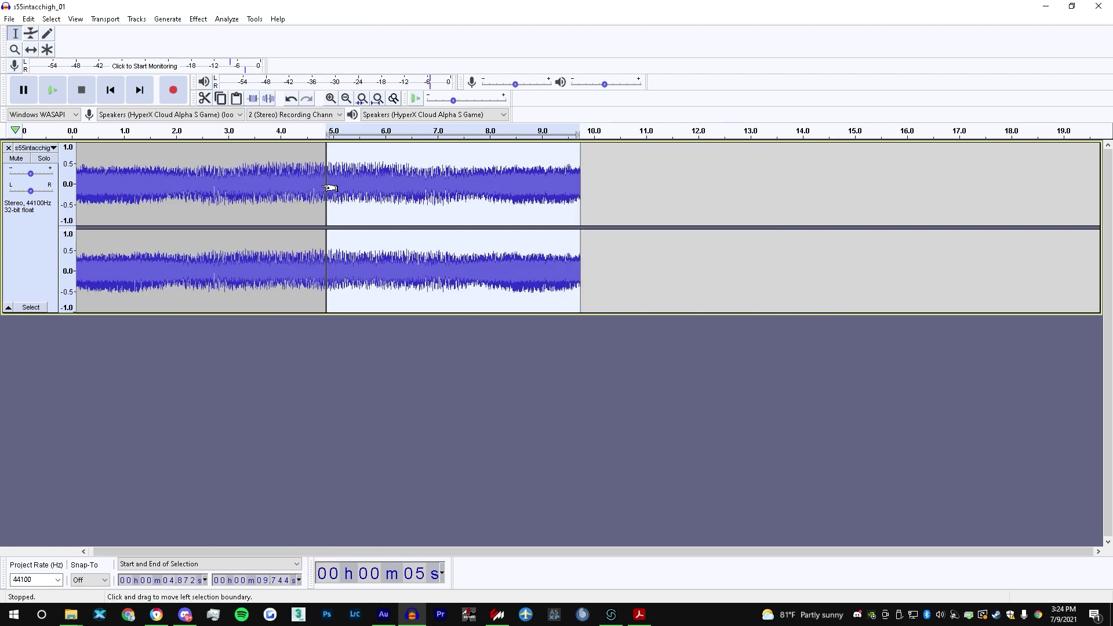
- Zoom into the 4.872 s join and delete the few samples causing the click
ctrl+scroll(319, 187, up, 1)
ctrl+scroll(281, 186, down, 3)
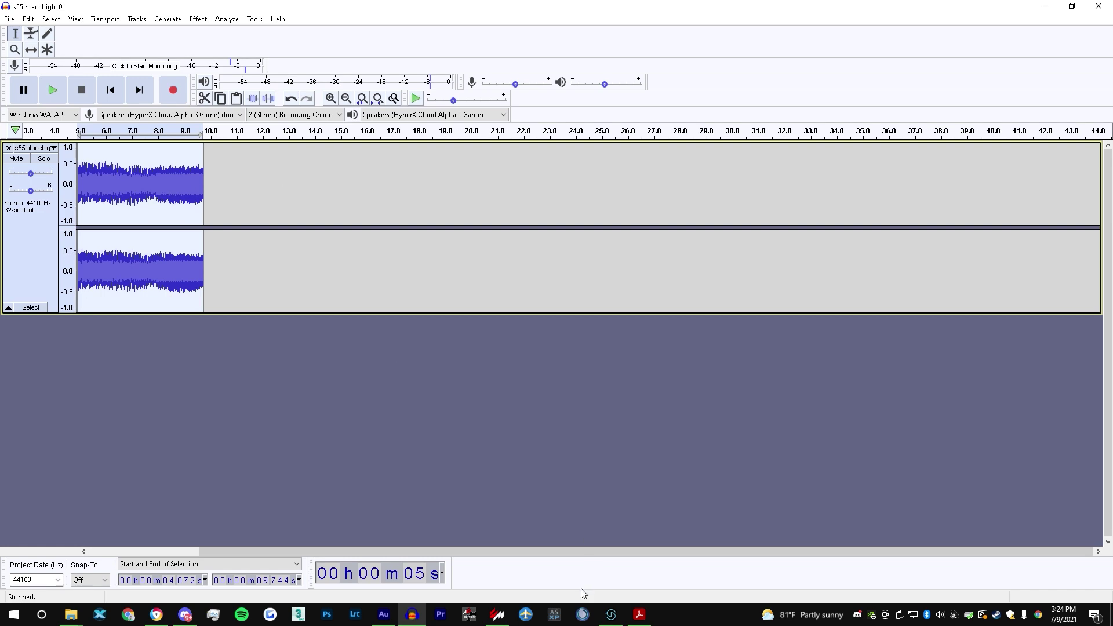
ctrl+scroll(172, 190, up, 1)
ctrl+scroll(173, 190, up, 1)
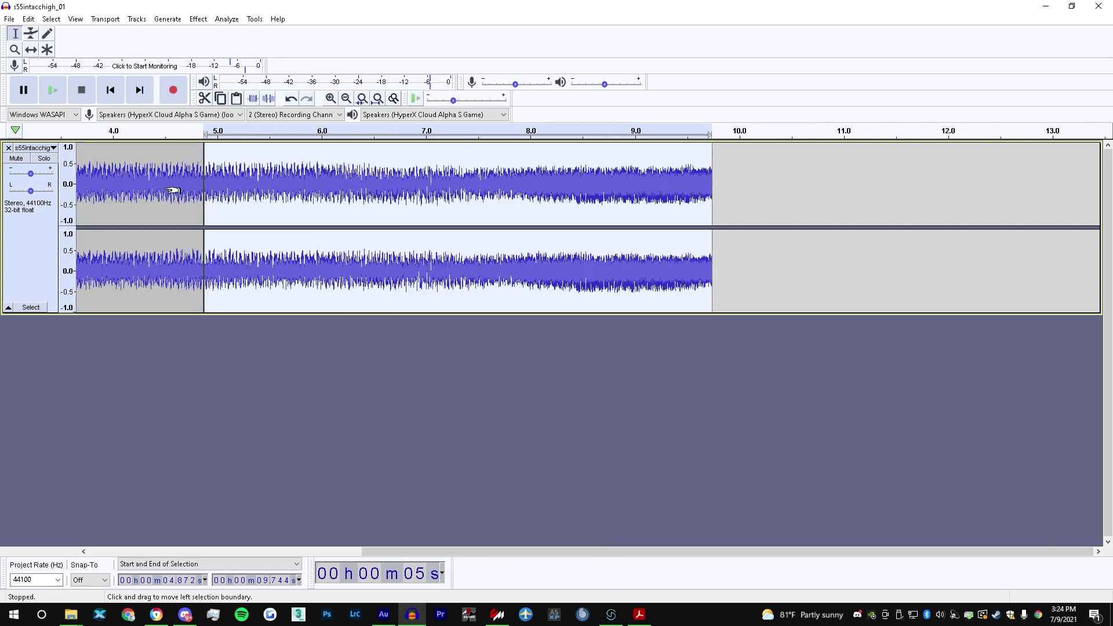
ctrl+scroll(173, 190, up, 6)
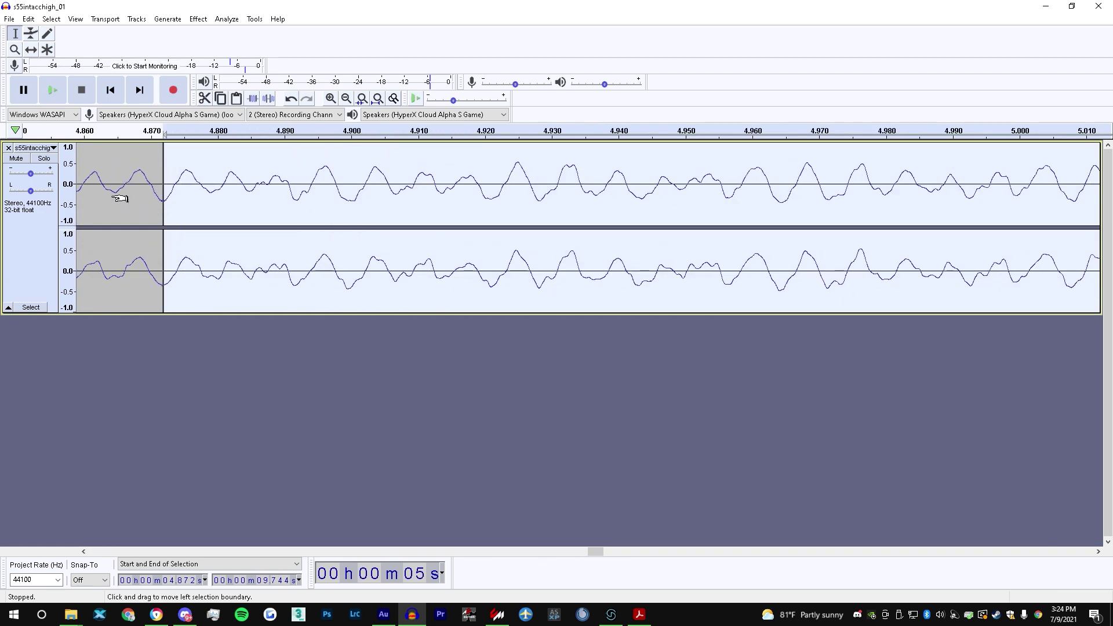
ctrl+scroll(119, 198, up, 2)
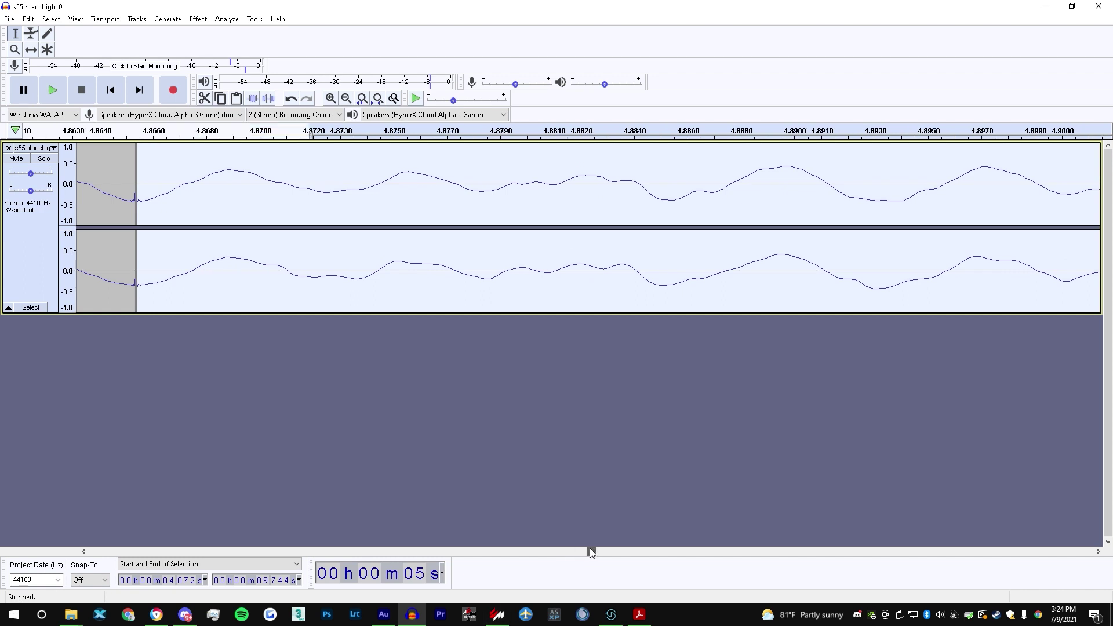
scroll(591, 551, up, 2)
ctrl+scroll(467, 210, up, 1)
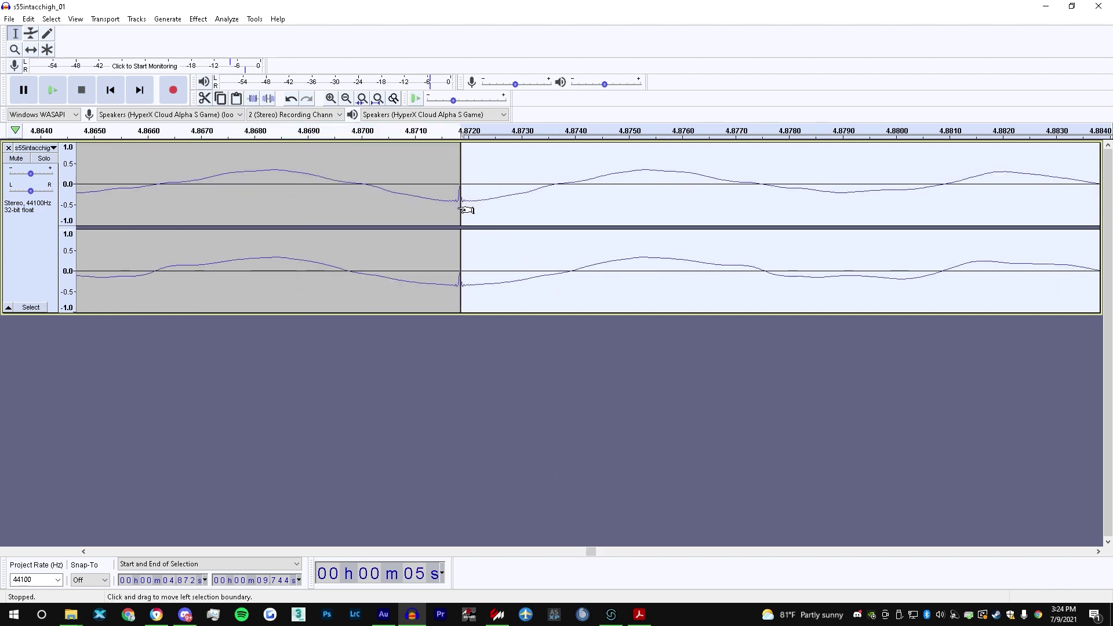
ctrl+scroll(467, 210, up, 1)
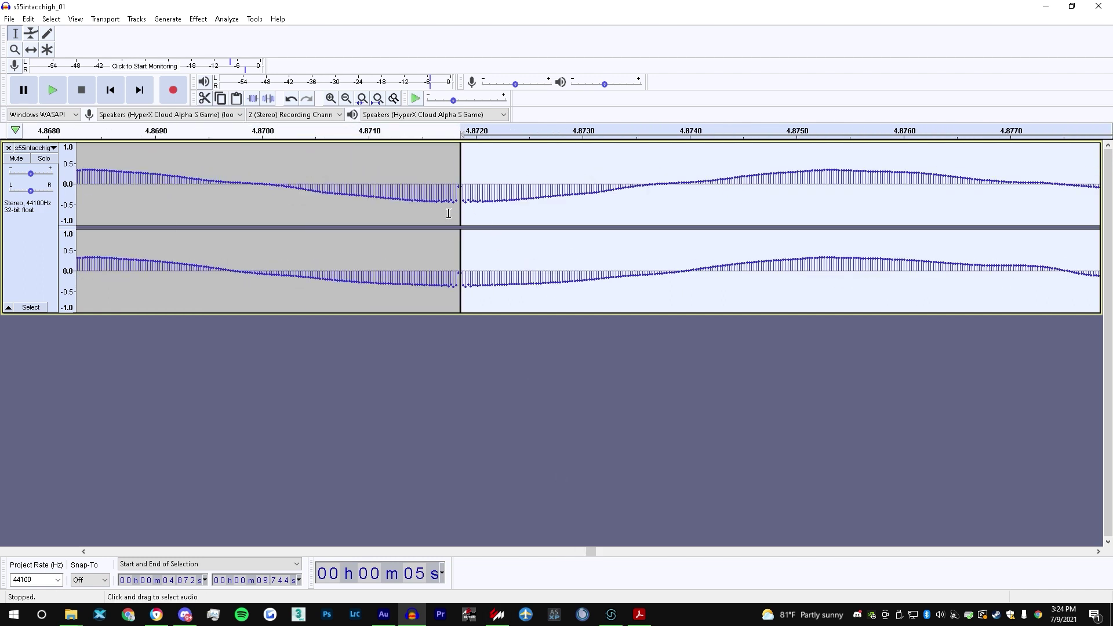
drag(439, 212, 463, 227)
key(Escape)
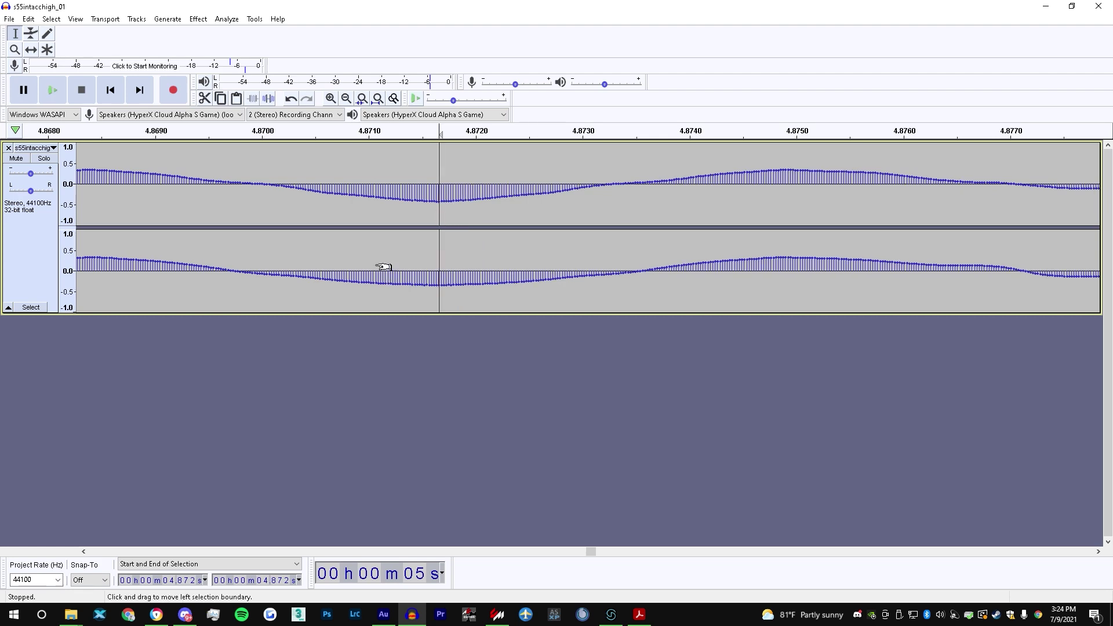
- Zoom back out and play the edited clip from the start
scroll(361, 214, down, 4)
scroll(348, 241, down, 5)
scroll(467, 464, down, 4)
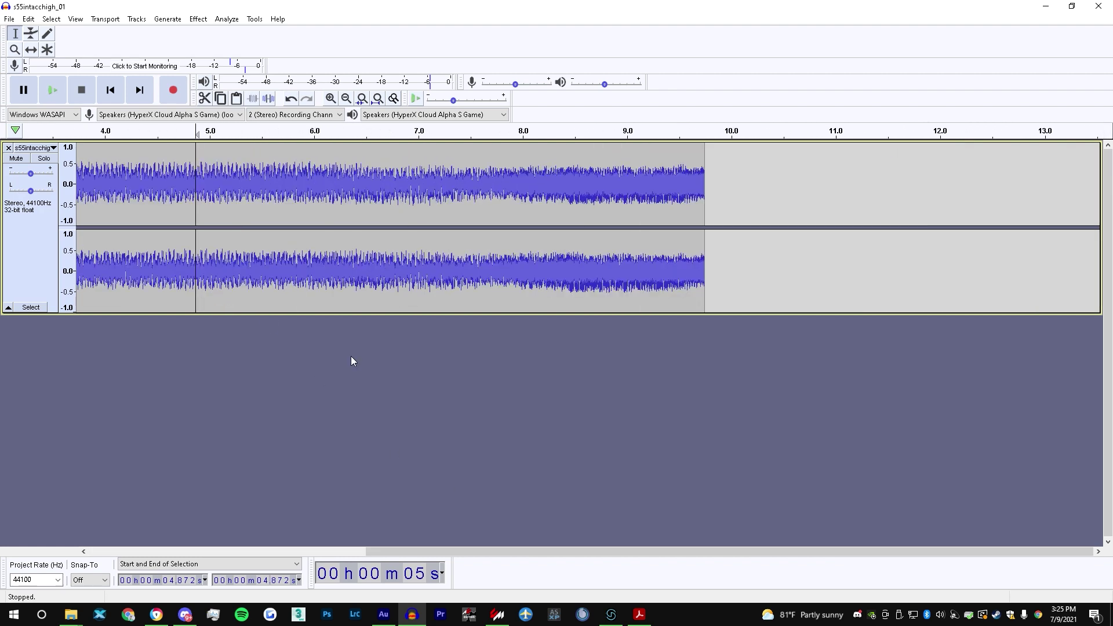
drag(579, 551, 302, 545)
scroll(301, 545, down, 1)
click(22, 130)
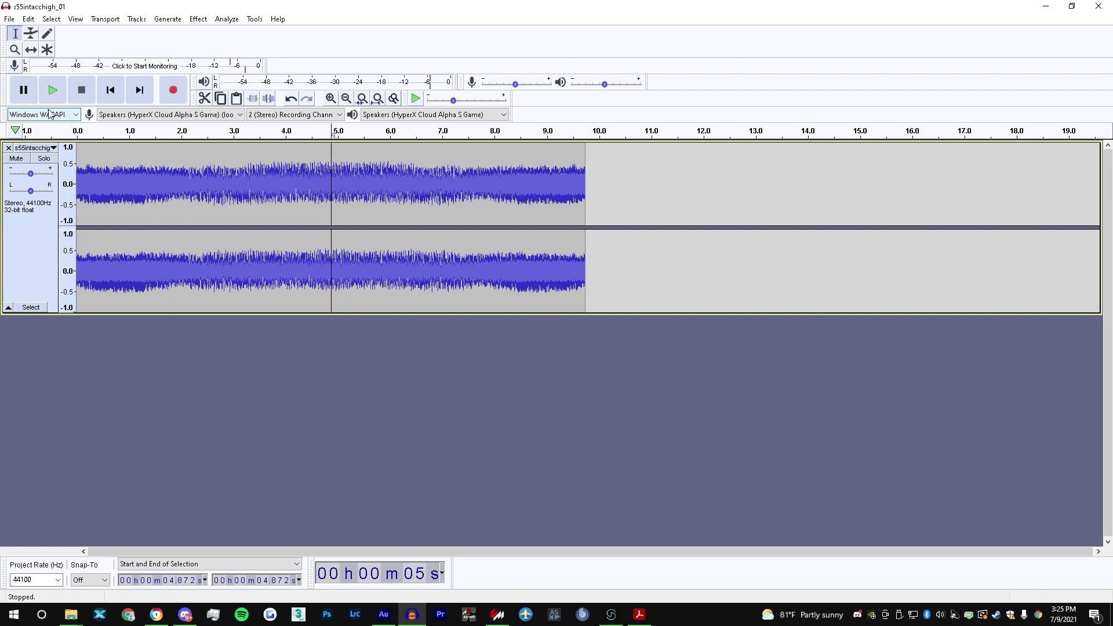
- Export the 9.7-second looped clip as 16-bit WAV s55intacchigh_01.wav, accepting the metadata
click(10, 19)
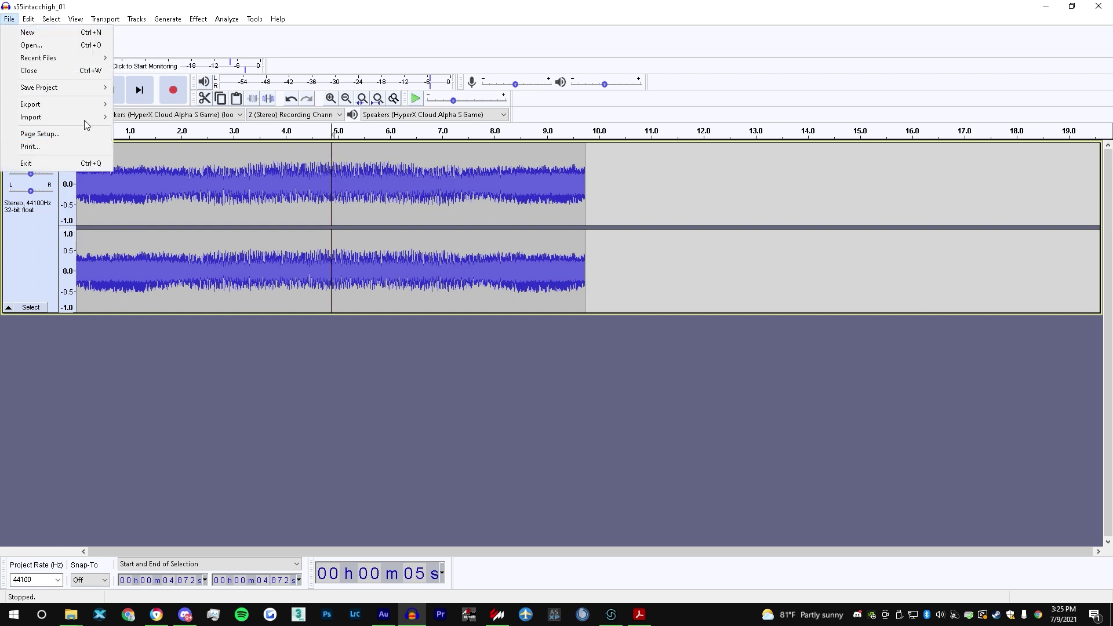
mouse_move(102, 106)
click(162, 117)
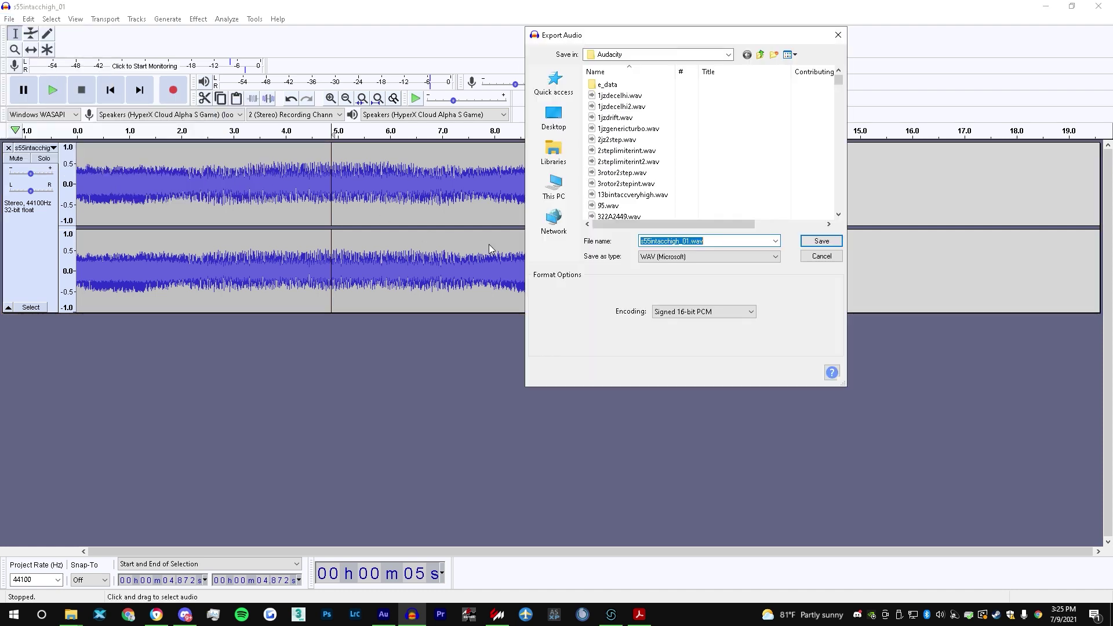
click(693, 245)
double_click(702, 245)
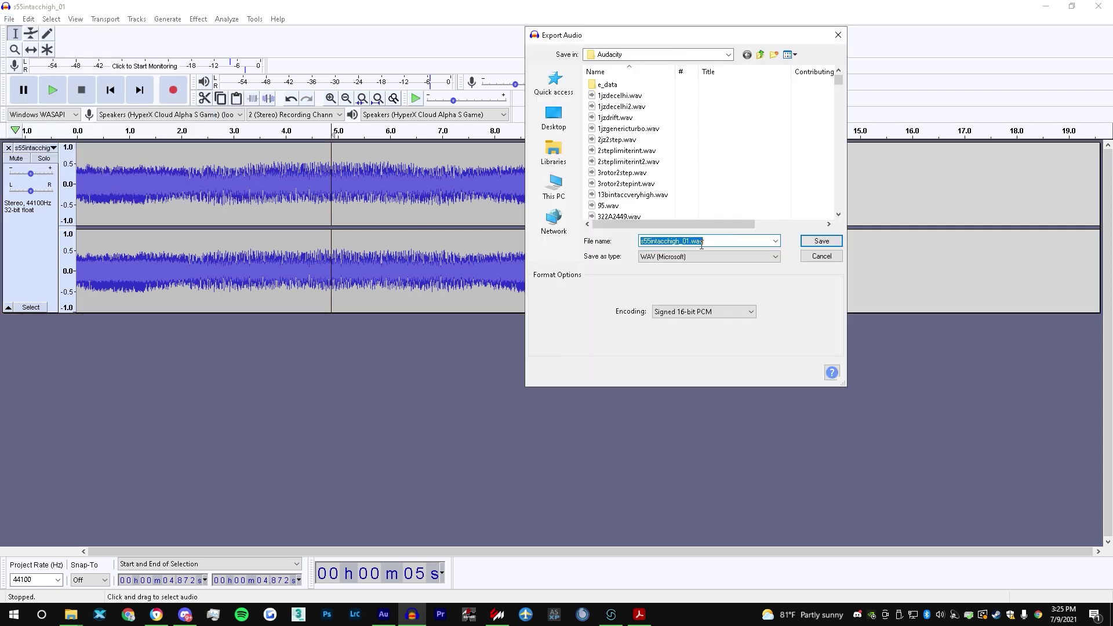
click(815, 242)
click(586, 403)
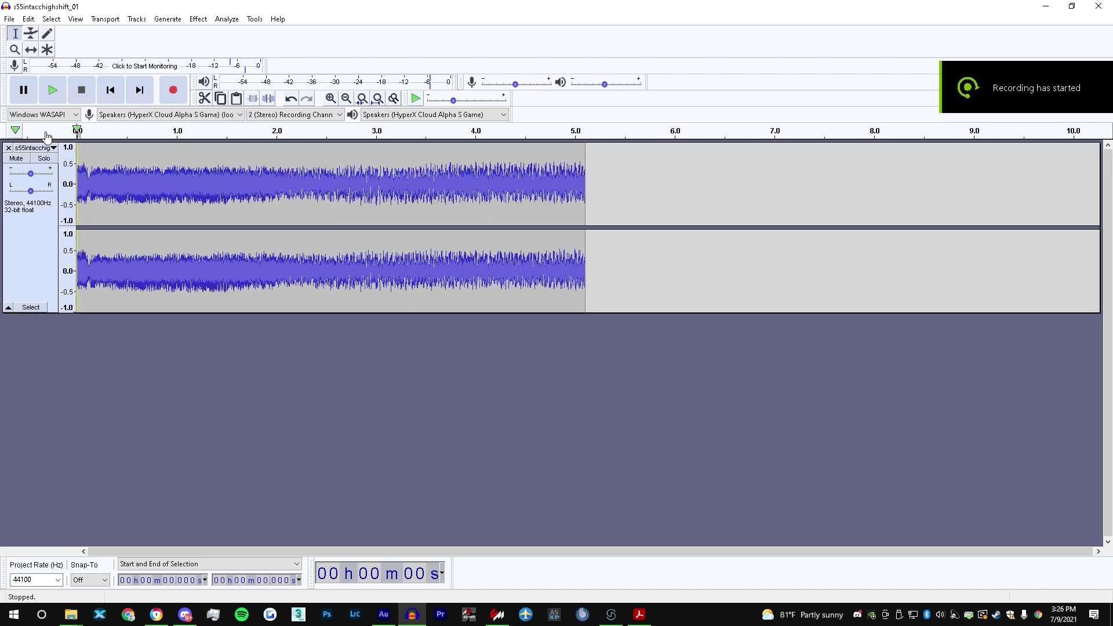
- Play the shift sample, select 0.13–5.05 s and paste a copy at 5.106 s
click(48, 135)
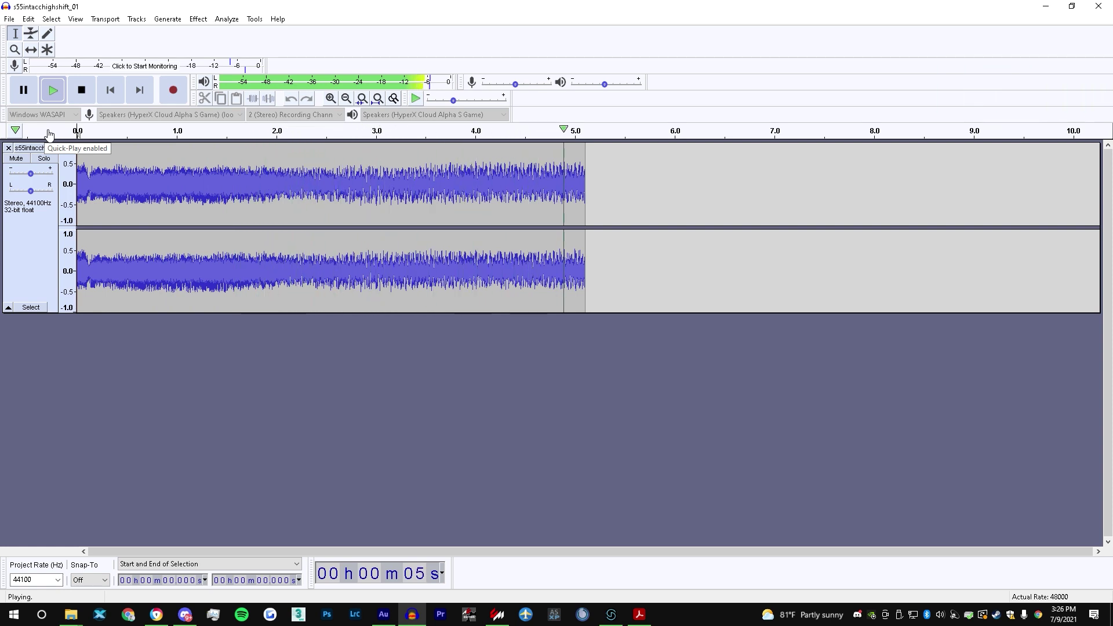
click(289, 218)
click(96, 191)
click(92, 192)
drag(91, 192, 589, 209)
click(588, 194)
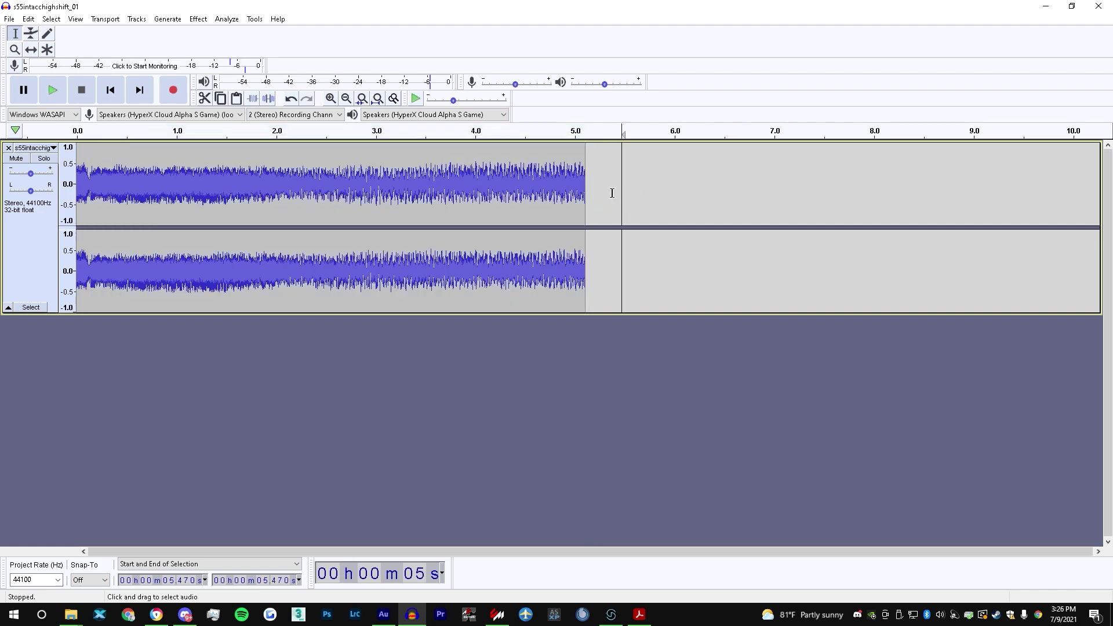
key(ctrl+v)
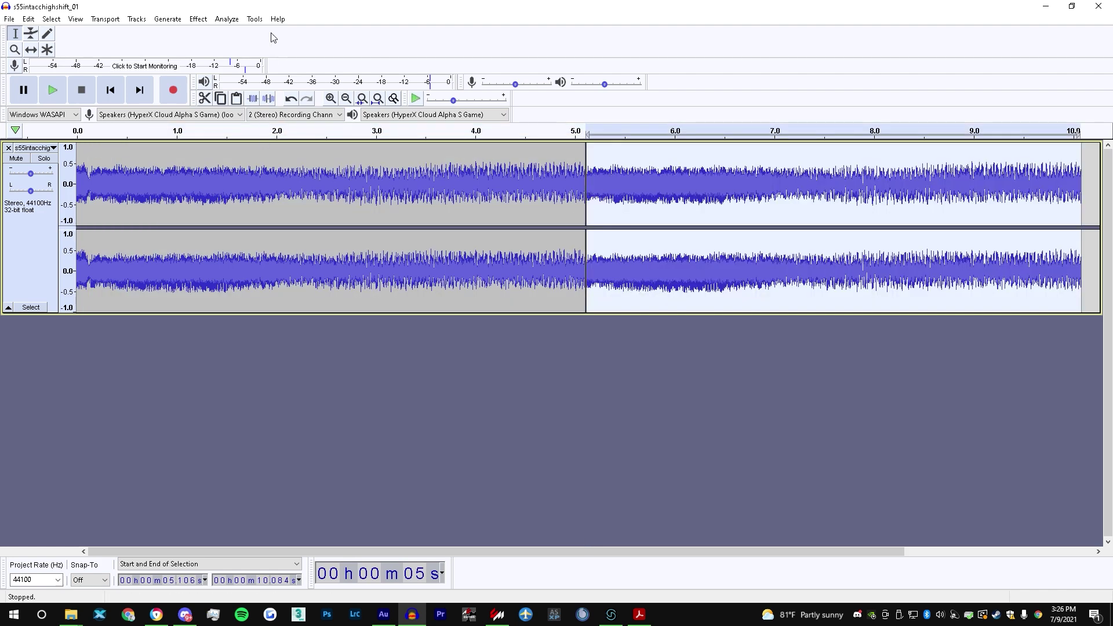
- Reverse the pasted section that starts at 5.106 s
click(195, 22)
click(290, 343)
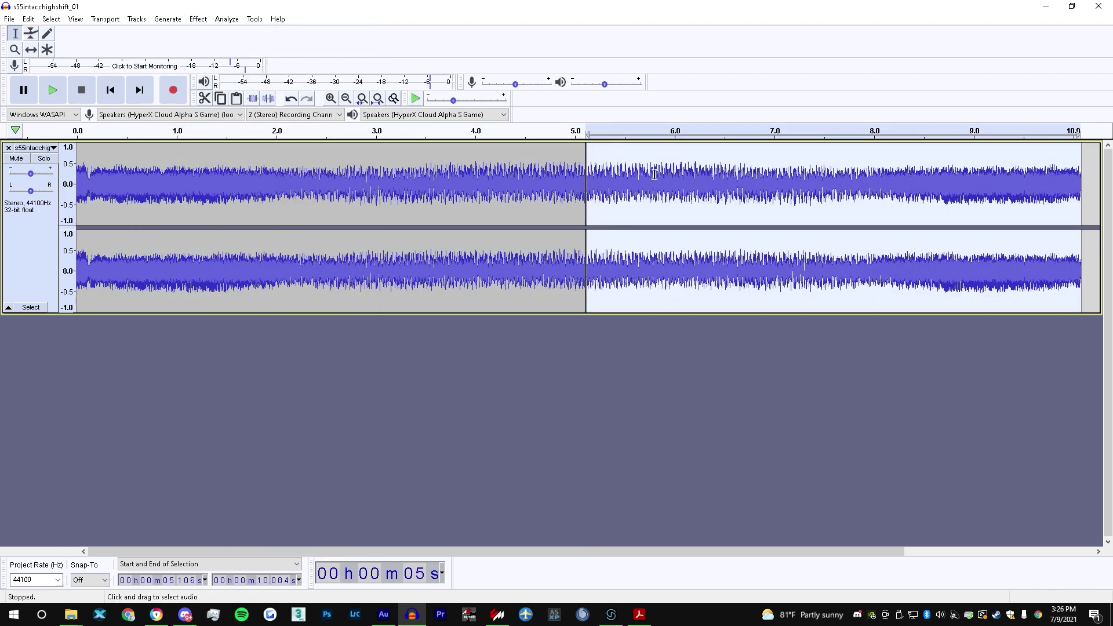
scroll(583, 192, down, 1)
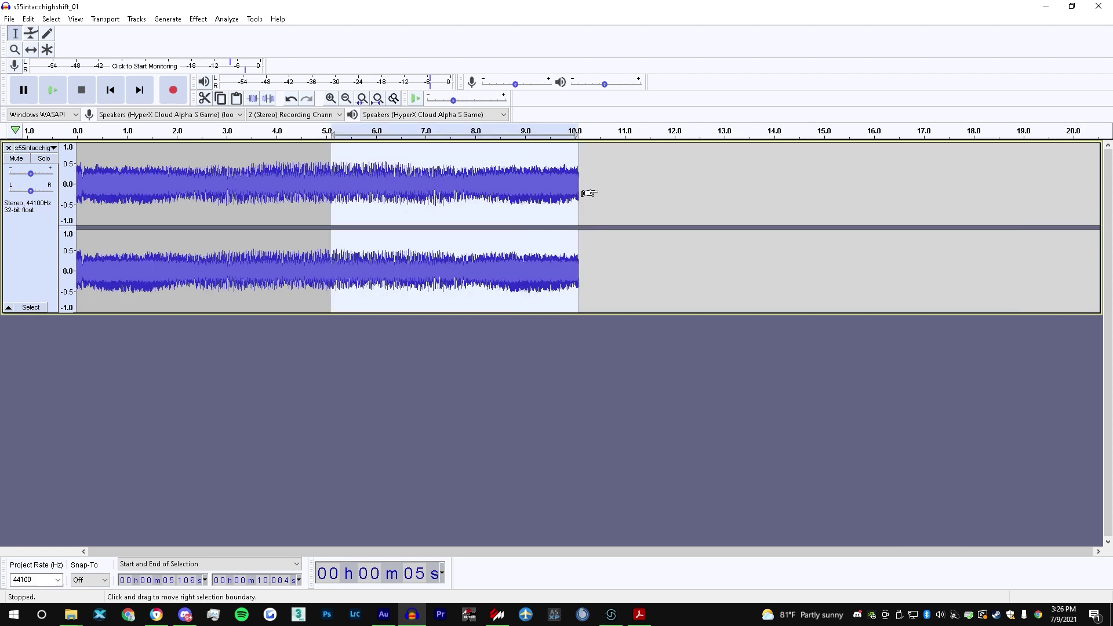
scroll(307, 191, up, 2)
scroll(308, 191, up, 7)
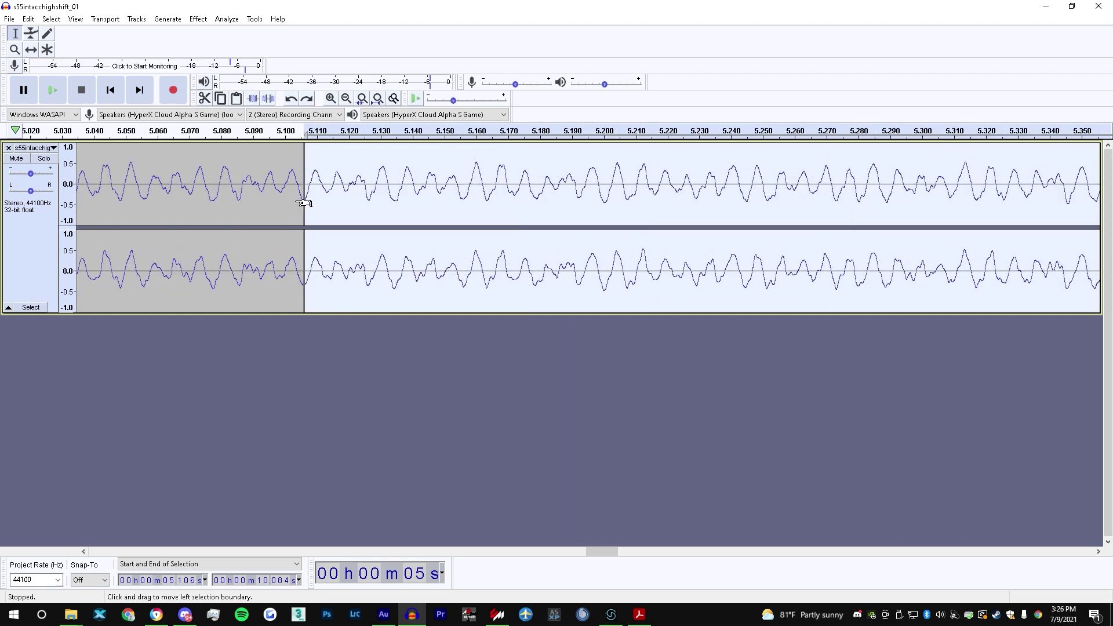
scroll(286, 214, up, 3)
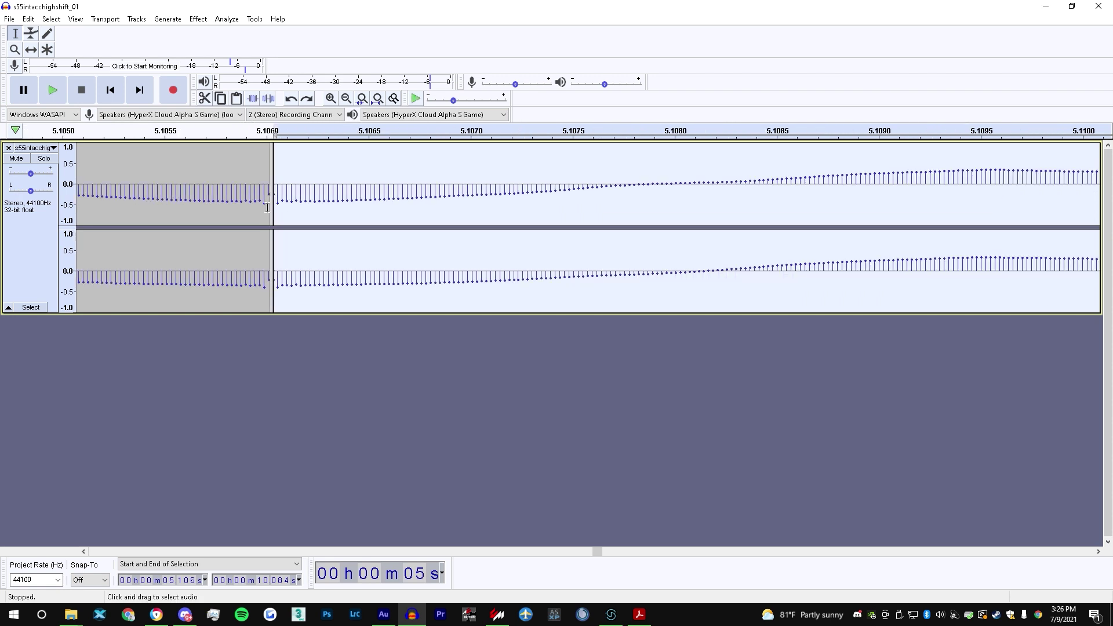
- Delete the few samples at the 5.106 s join to remove the click
drag(255, 207, 301, 234)
key(Delete)
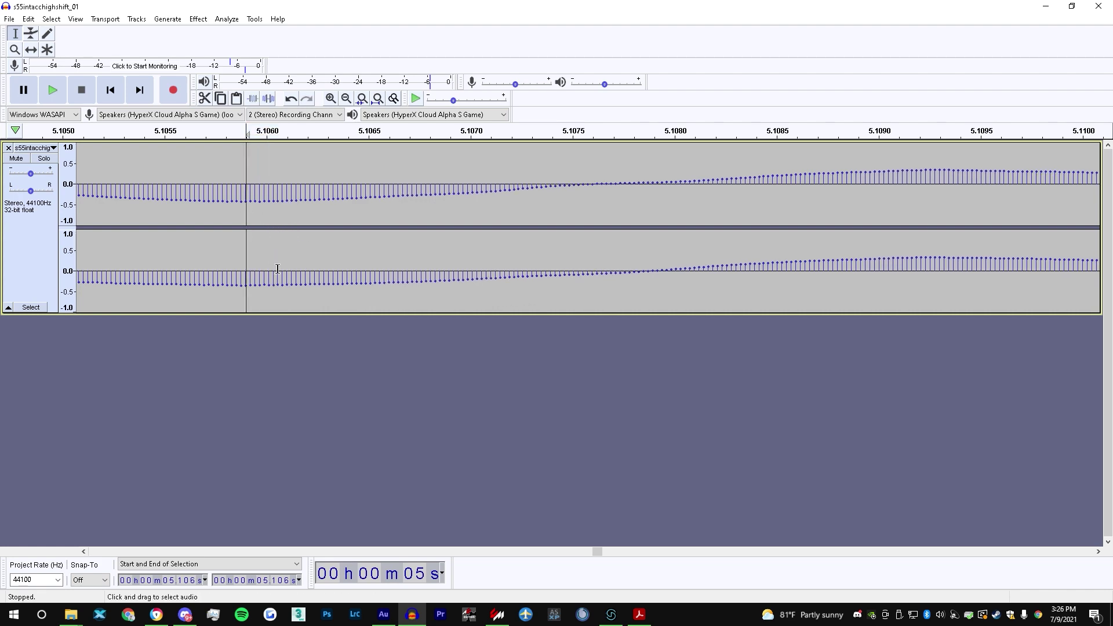
scroll(298, 284, down, 3)
scroll(299, 284, down, 9)
scroll(95, 233, up, 1)
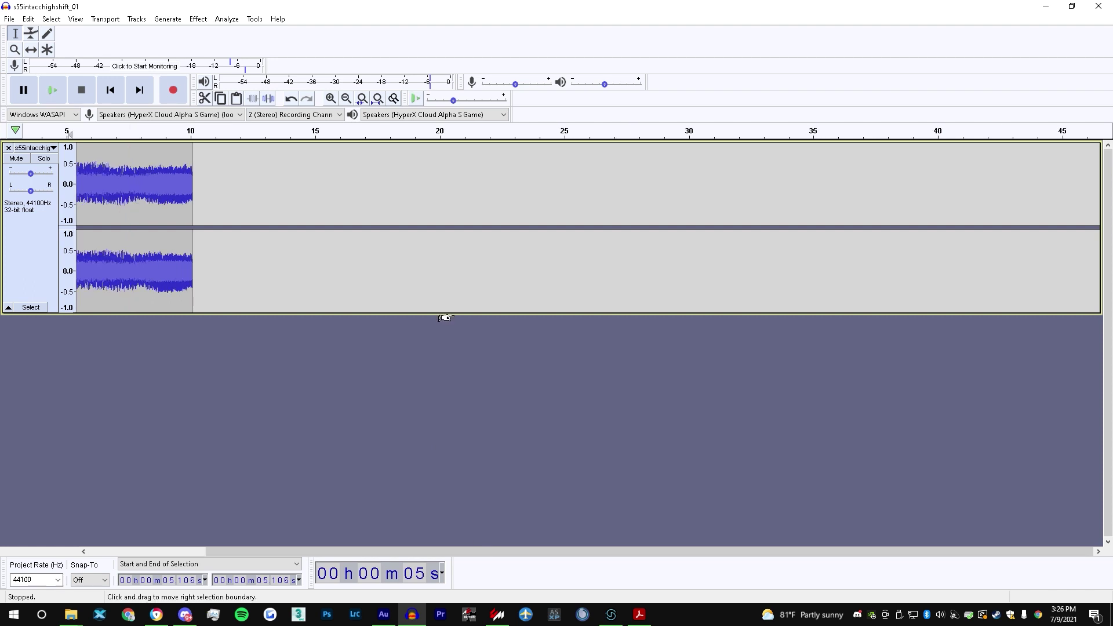
- Select 0.163–10.084 s and paste a second copy of the loop at 10.084 s, joining the clips
scroll(447, 319, up, 1)
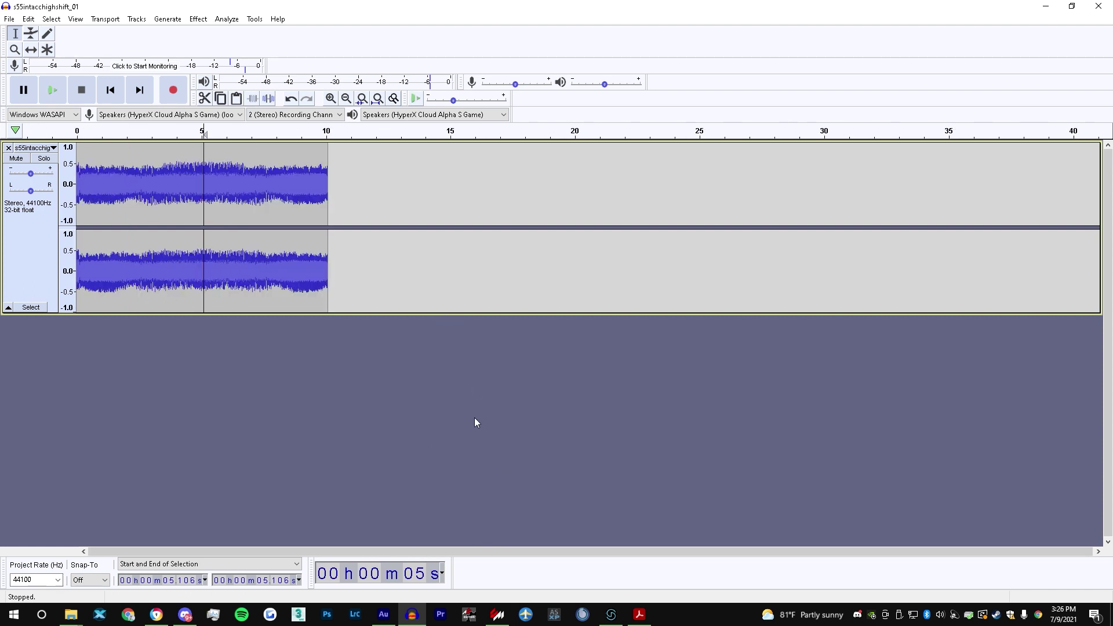
scroll(373, 286, down, 1)
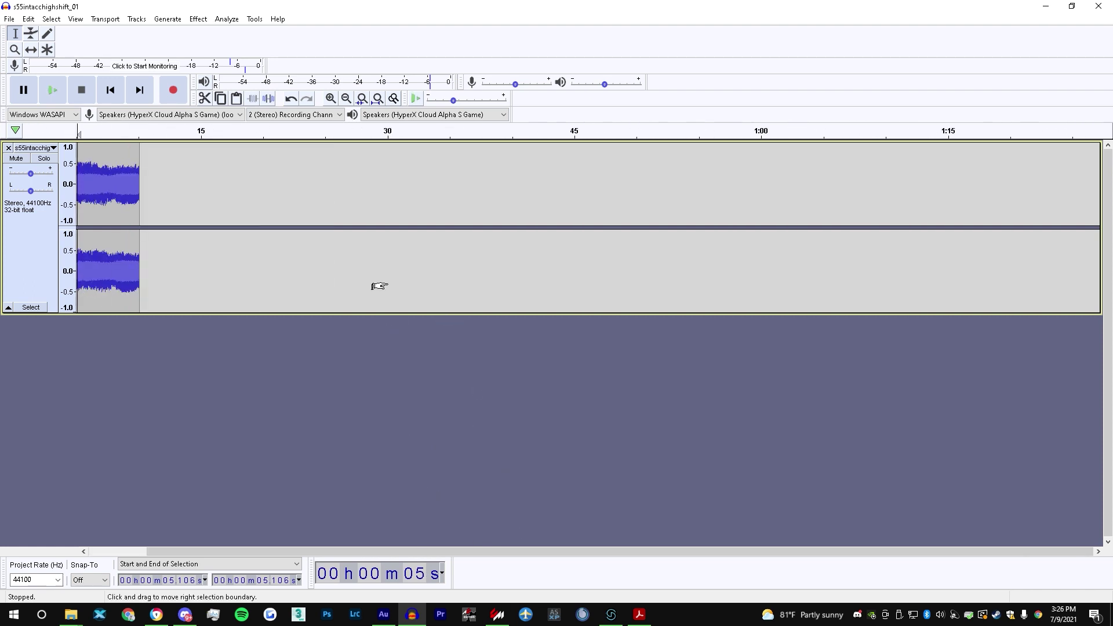
drag(502, 558, 441, 558)
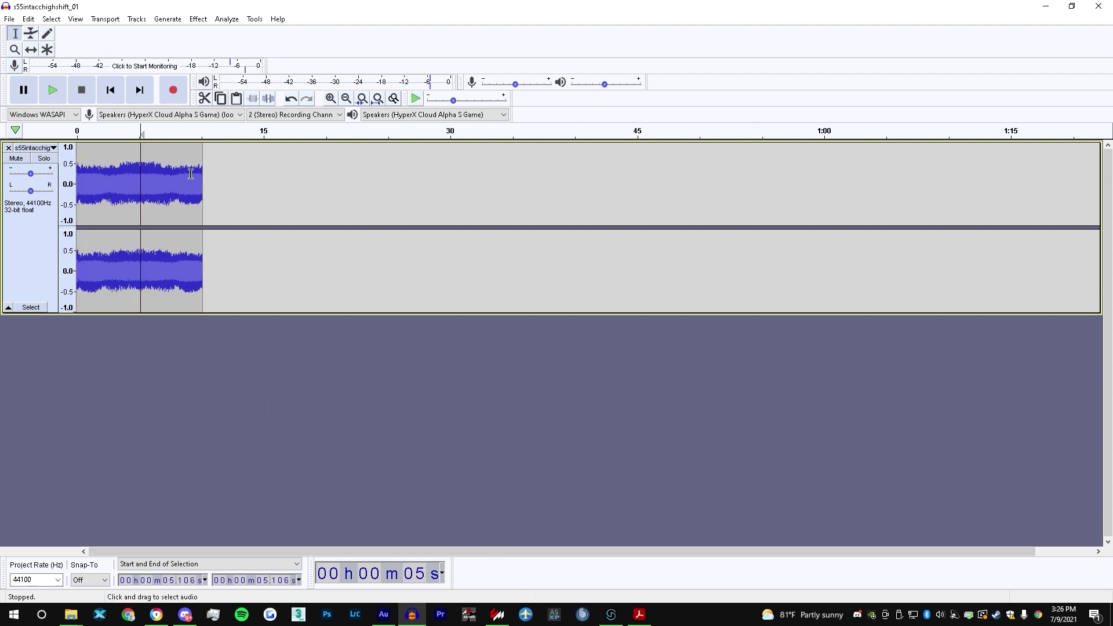
drag(210, 182, 81, 203)
scroll(103, 215, up, 2)
drag(459, 552, 411, 552)
drag(93, 172, 86, 173)
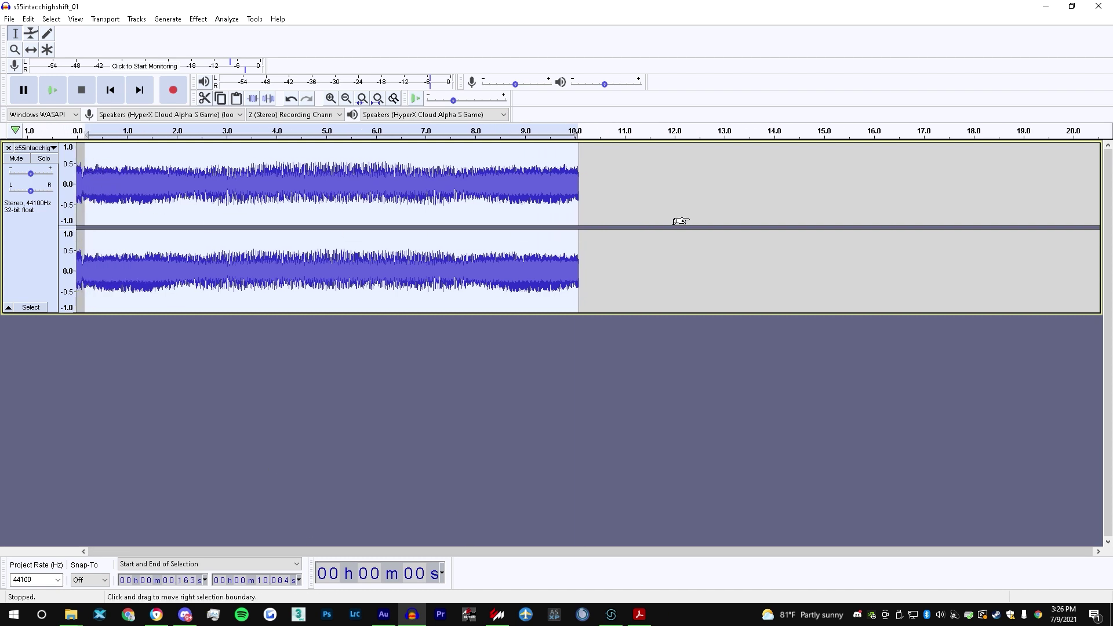
click(584, 175)
click(584, 174)
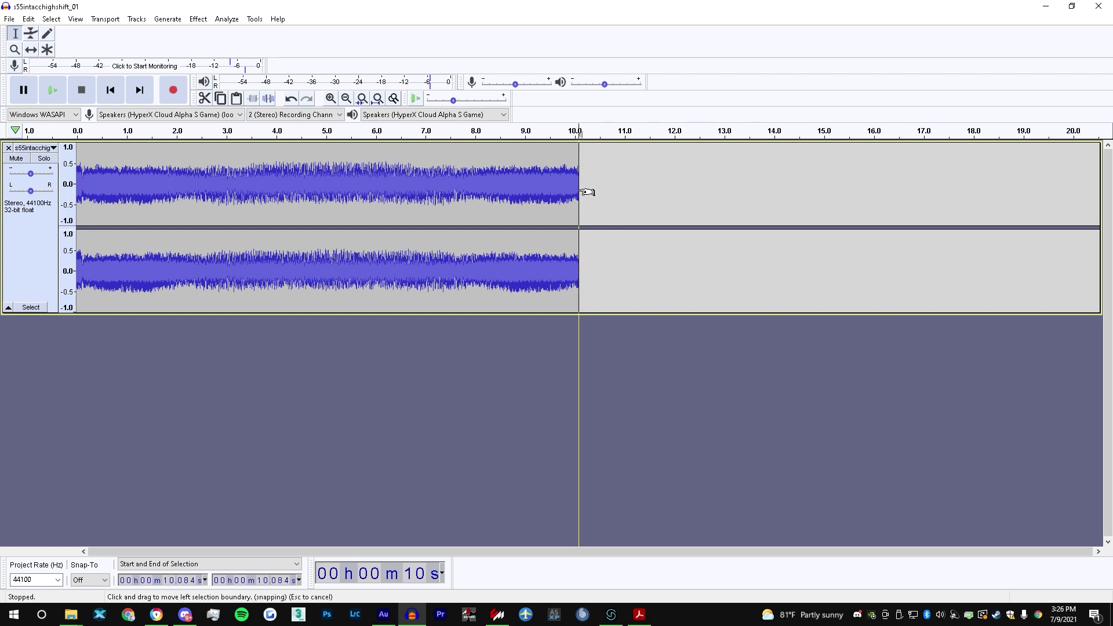
key(ctrl+v)
click(580, 185)
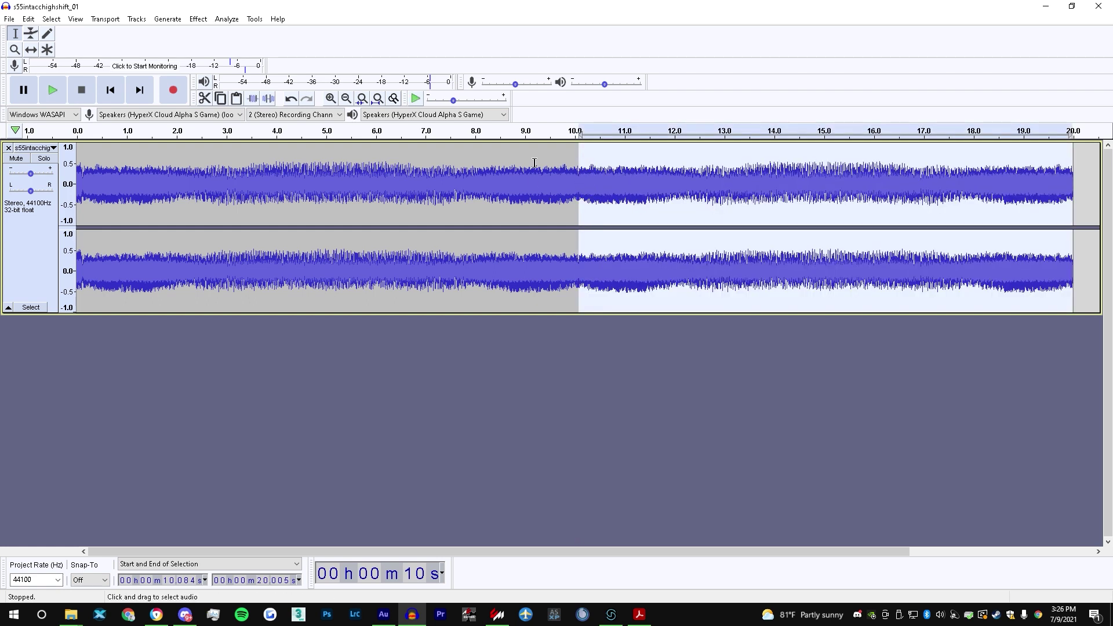
- Play the doubled loop, then zoom in and place the cursor exactly at the 10.083 s join
click(53, 133)
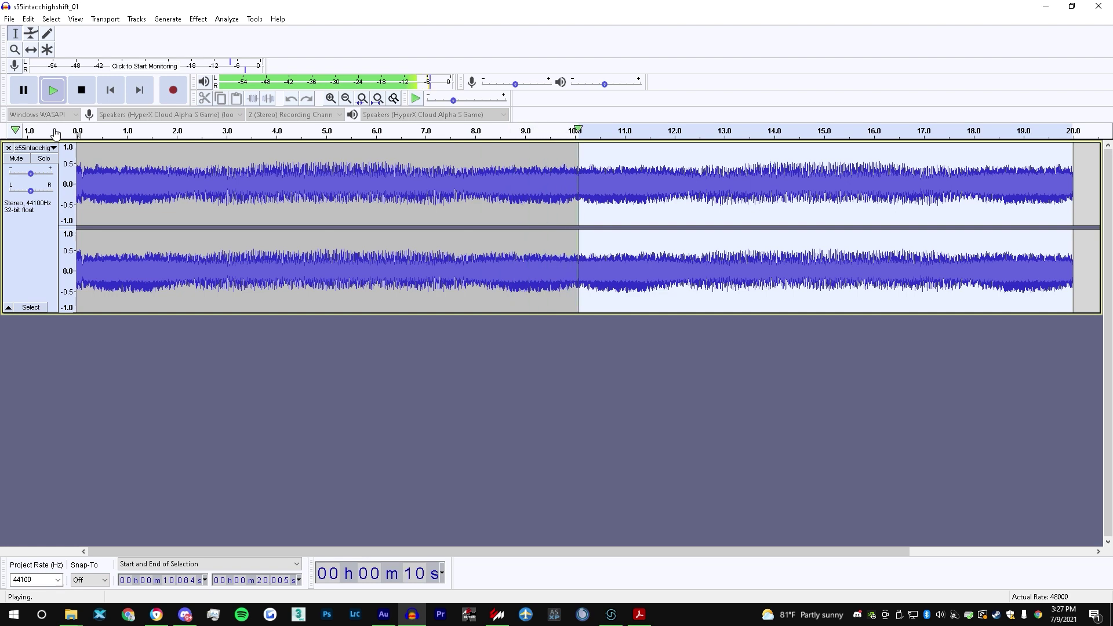
click(81, 89)
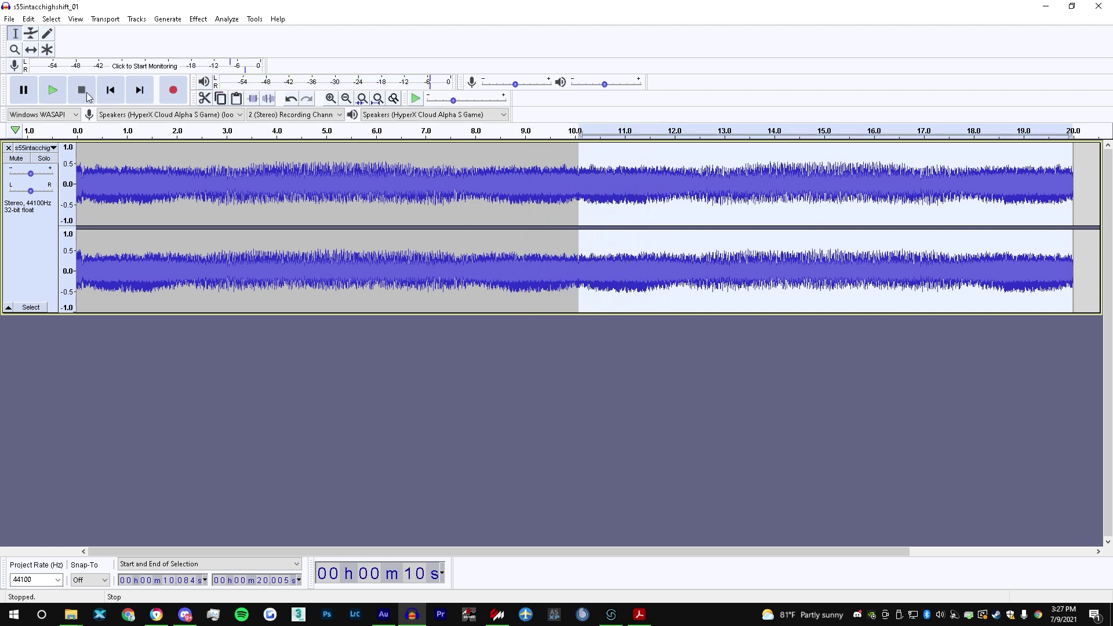
ctrl+scroll(584, 192, up, 7)
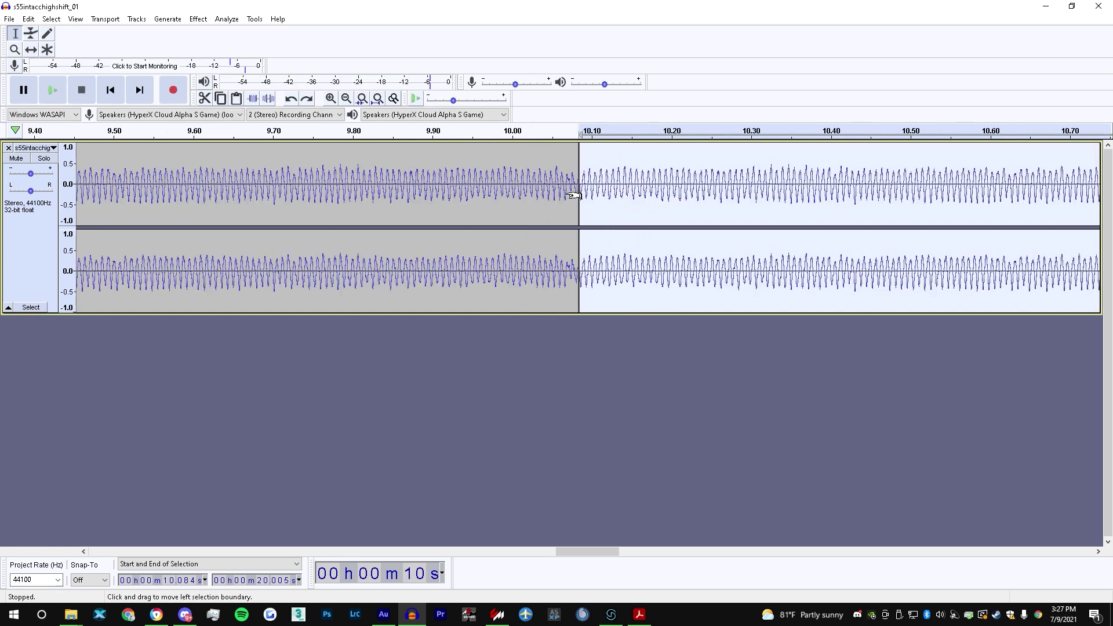
ctrl+scroll(568, 205, up, 2)
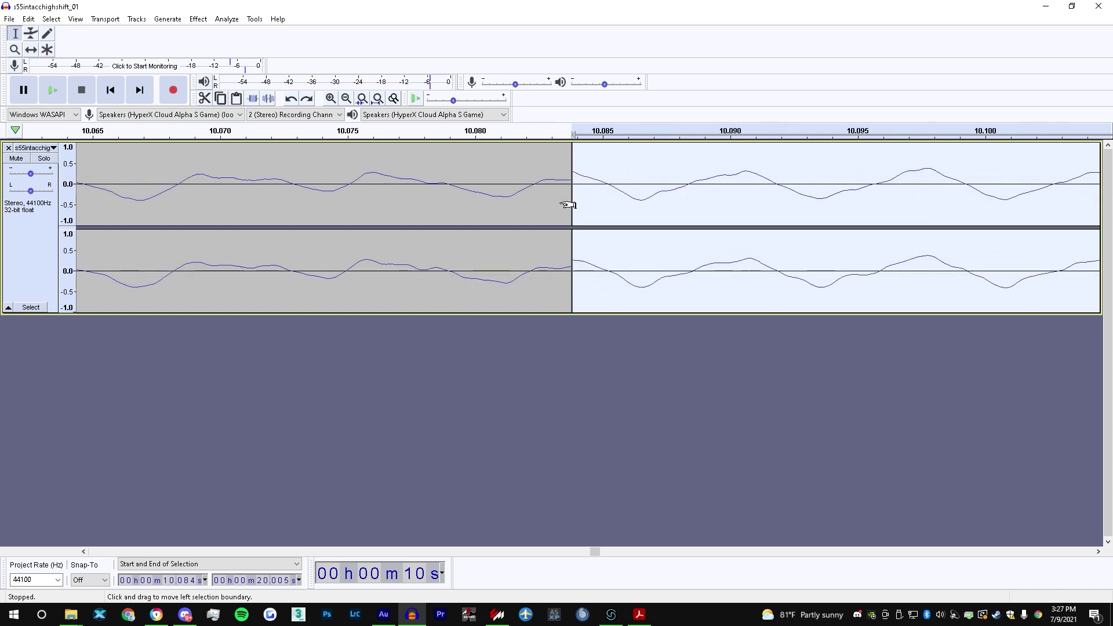
scroll(566, 200, right, 1)
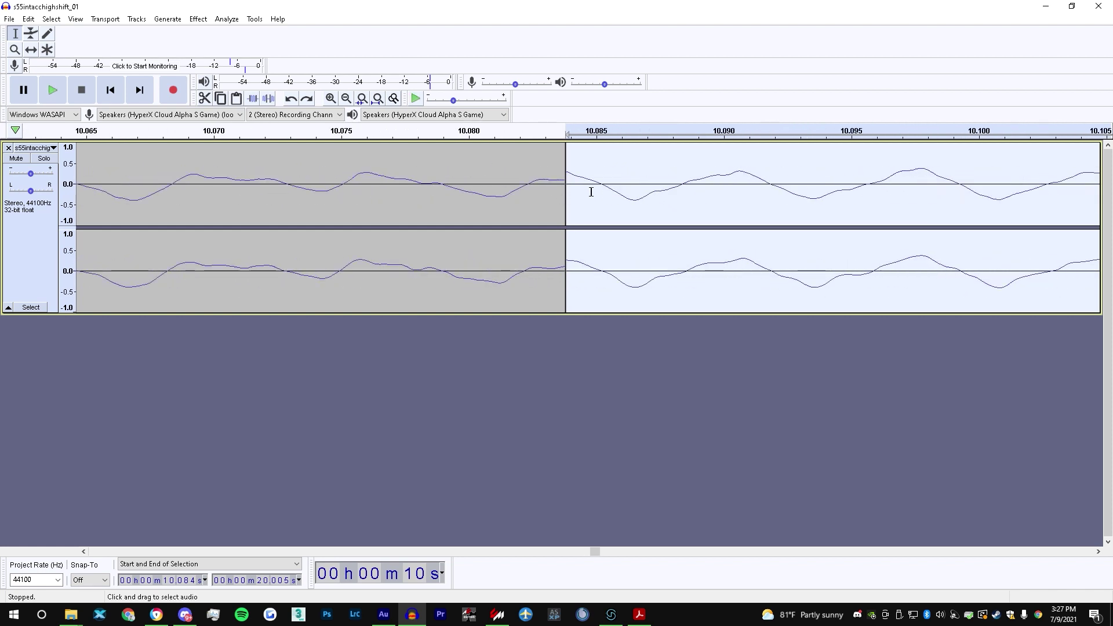
mouse_move(538, 186)
mouse_down()
mouse_move(604, 200)
mouse_move(539, 191)
mouse_up()
- Zoom back out to the full 20-second clip and play across the join
scroll(550, 253, down, 2)
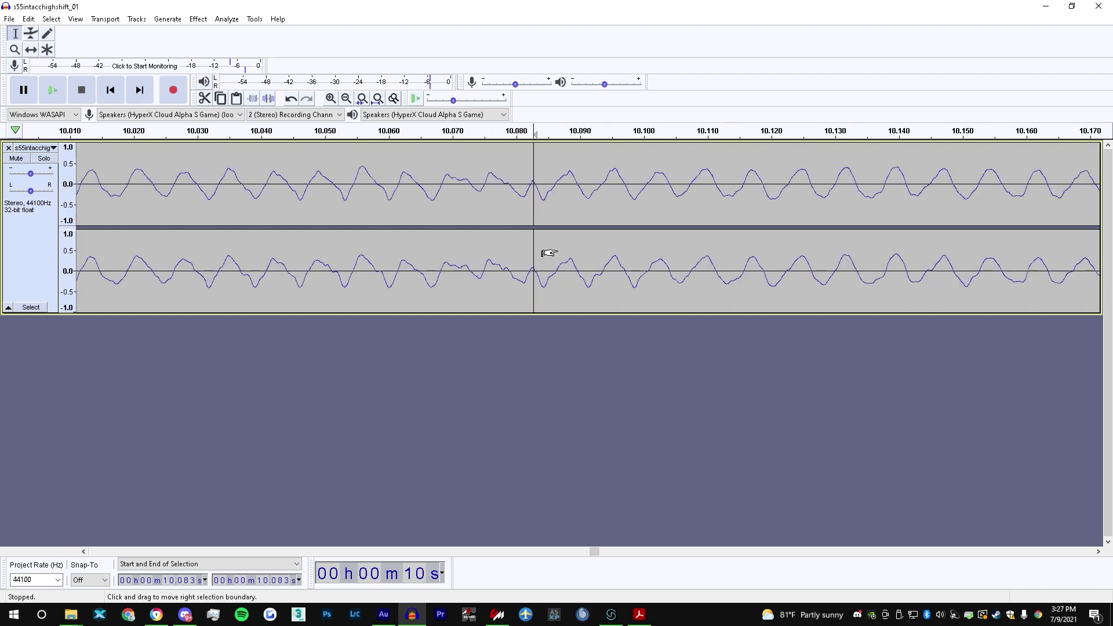
scroll(550, 253, down, 8)
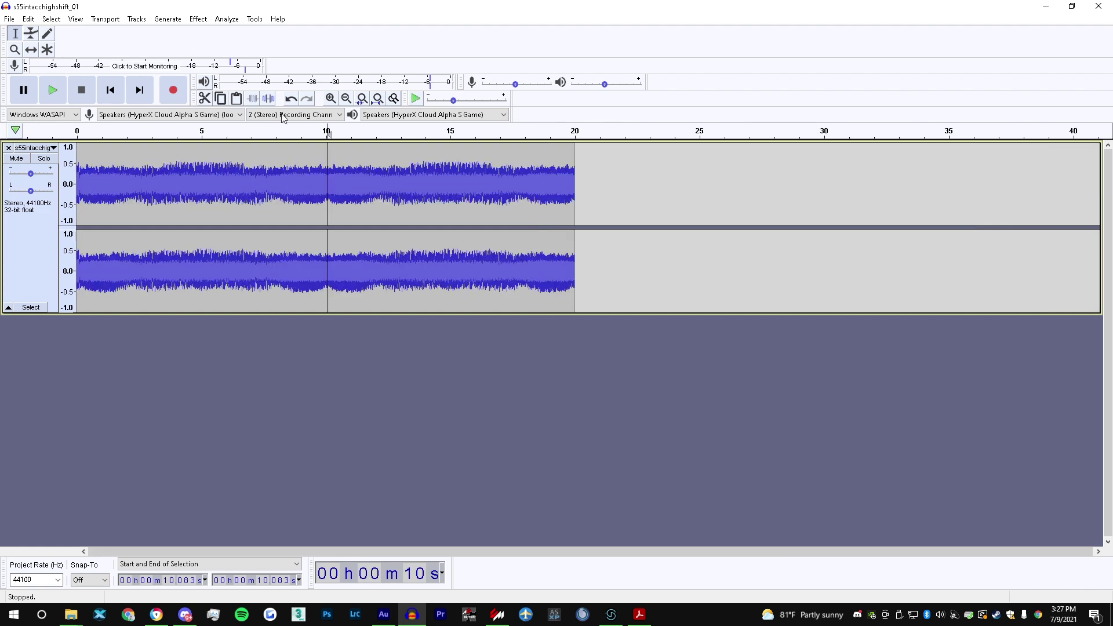
click(309, 130)
- Copy the 20-second loop and paste it after itself, listening across the 20 s join
click(81, 90)
drag(83, 186, 604, 206)
click(597, 196)
click(576, 192)
key(ctrl+v)
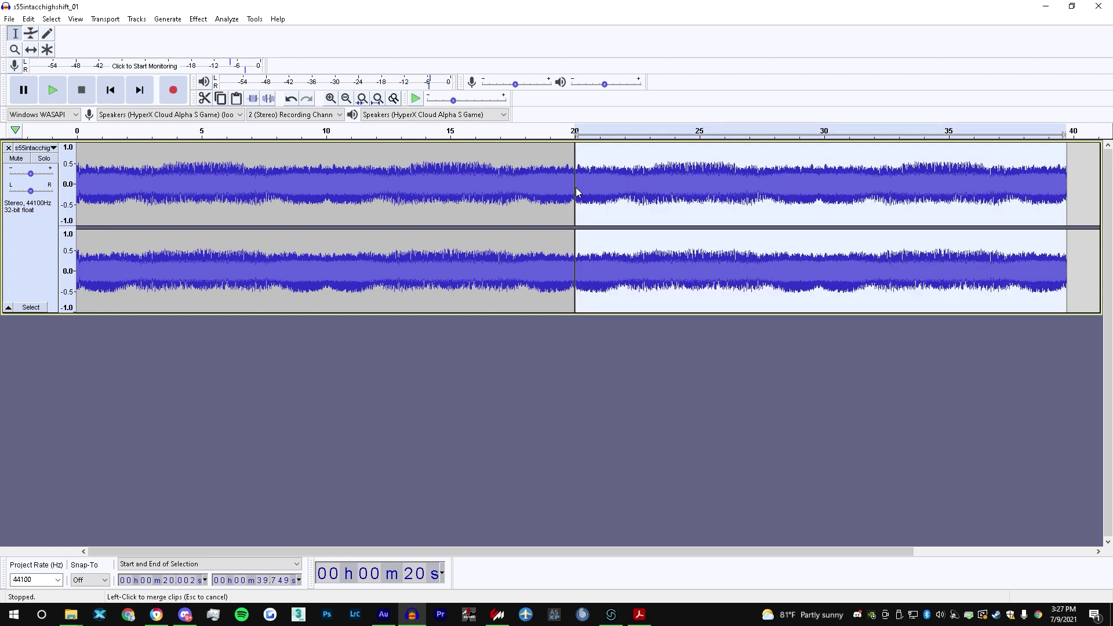
click(553, 133)
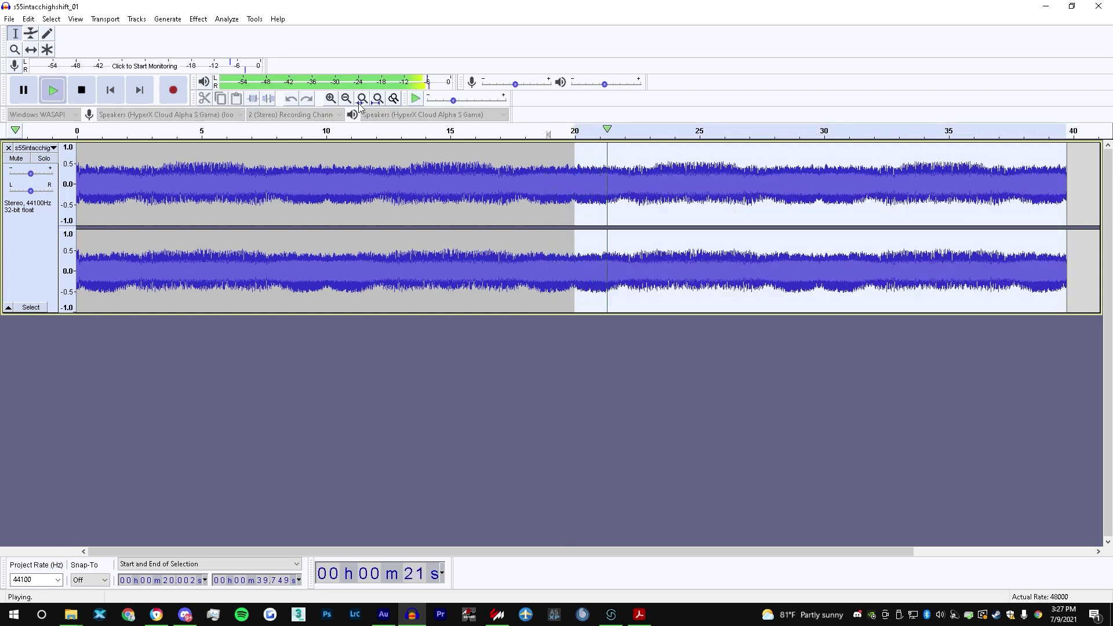
key(space)
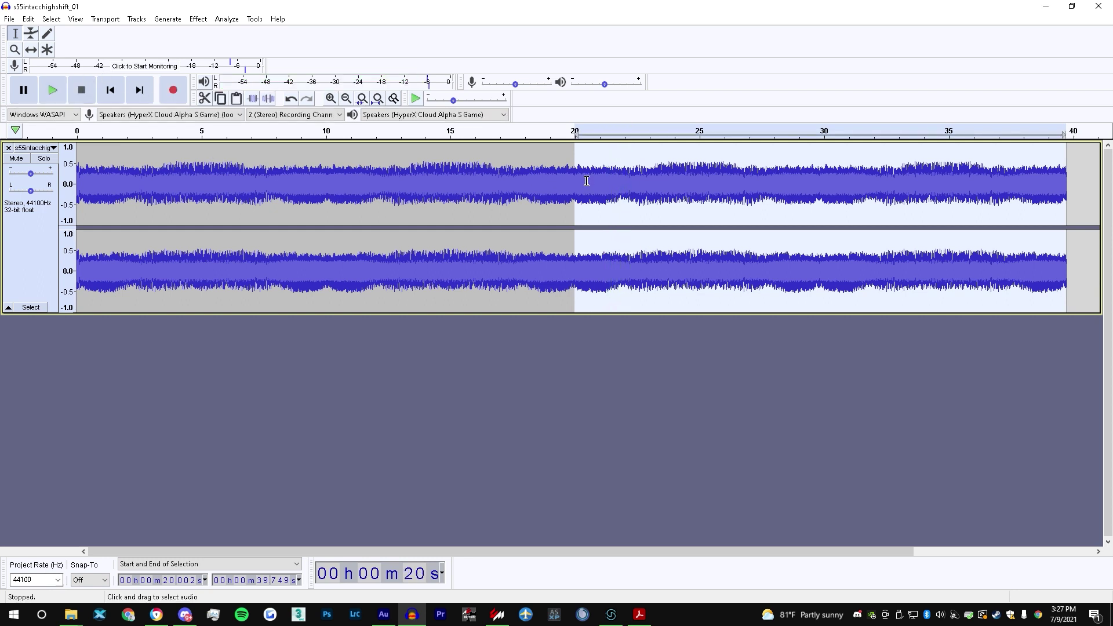
- Paste the doubled loop again after 40 s, merge the clips and play the ~1:19 track
drag(574, 186, 87, 188)
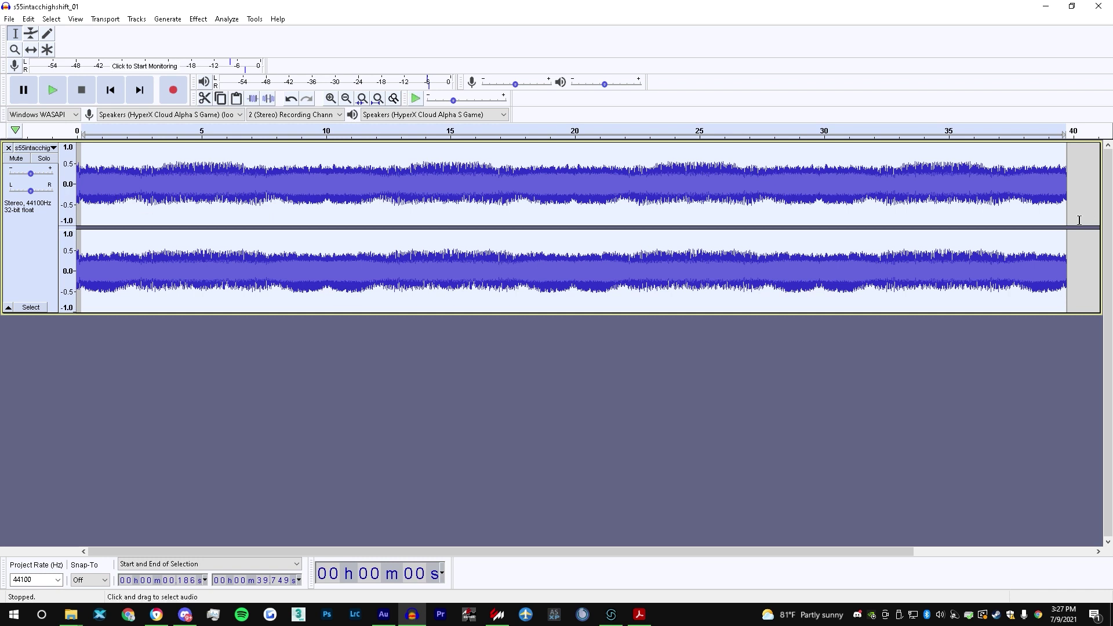
click(1090, 183)
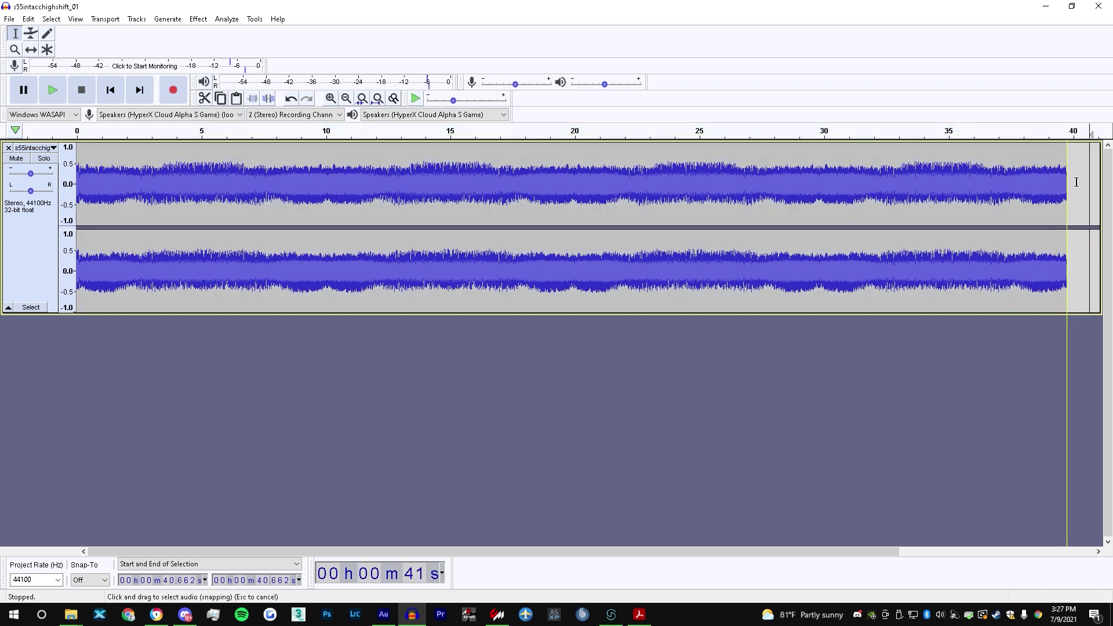
key(ctrl+v)
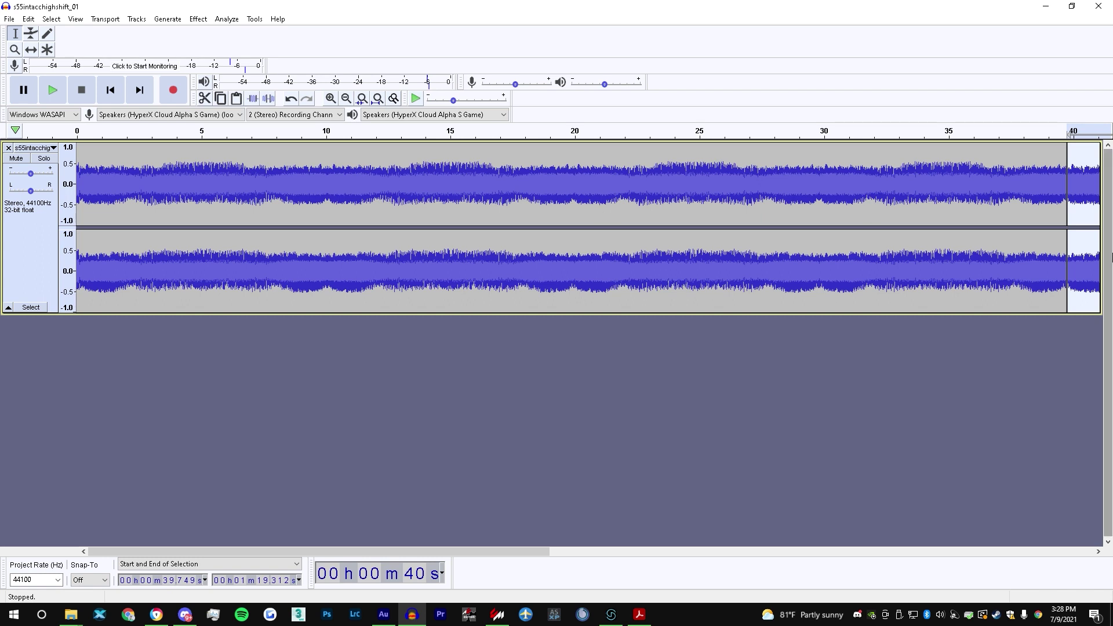
click(1073, 196)
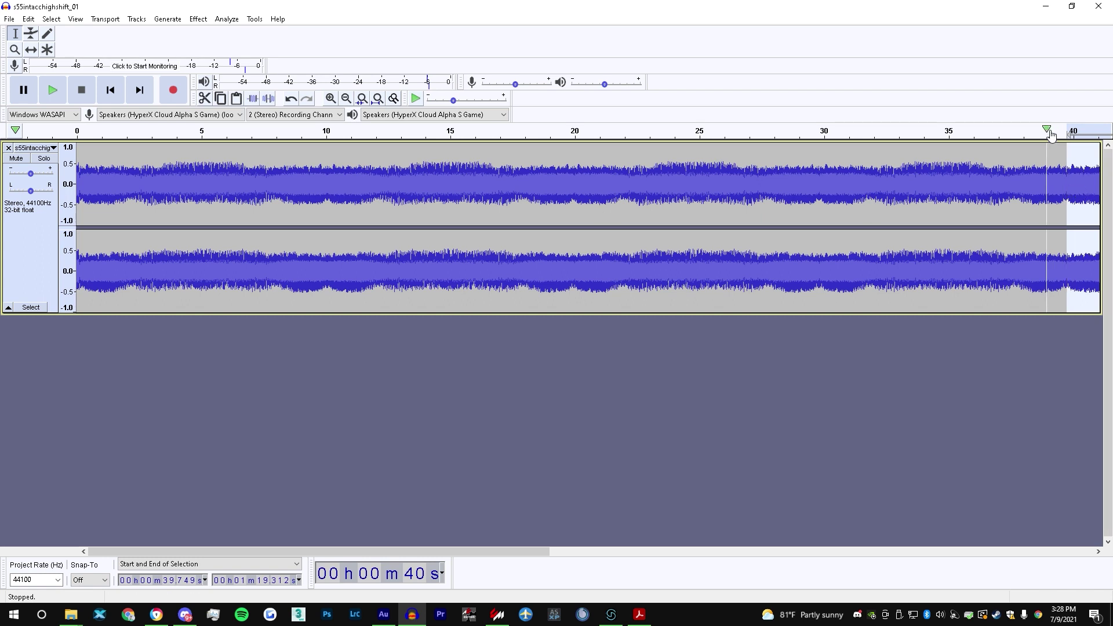
click(1049, 133)
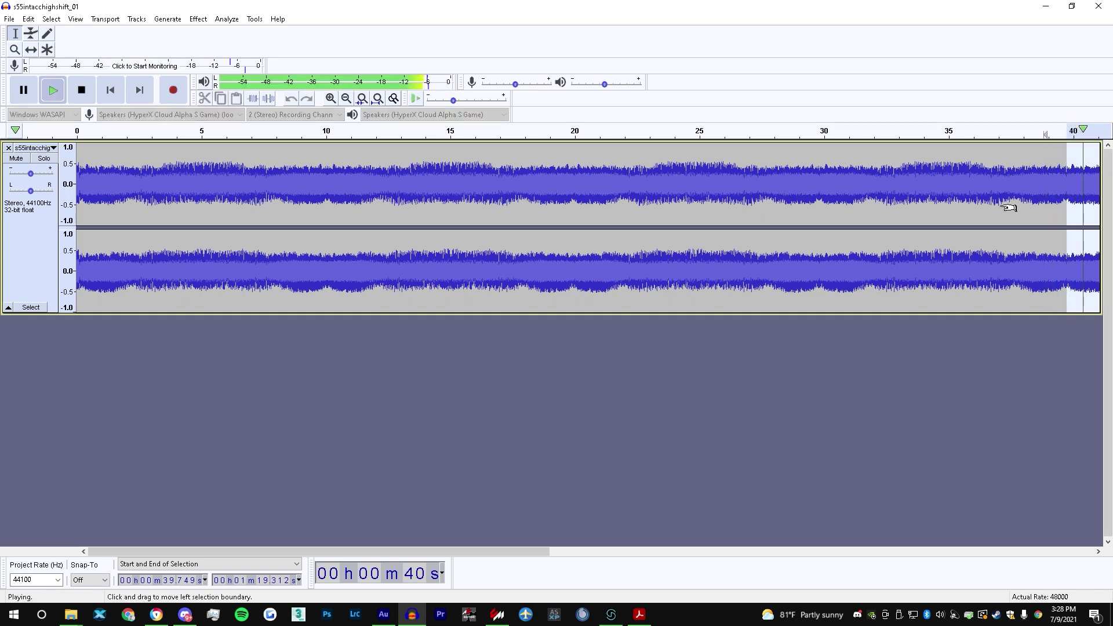
key(ctrl+3)
click(826, 197)
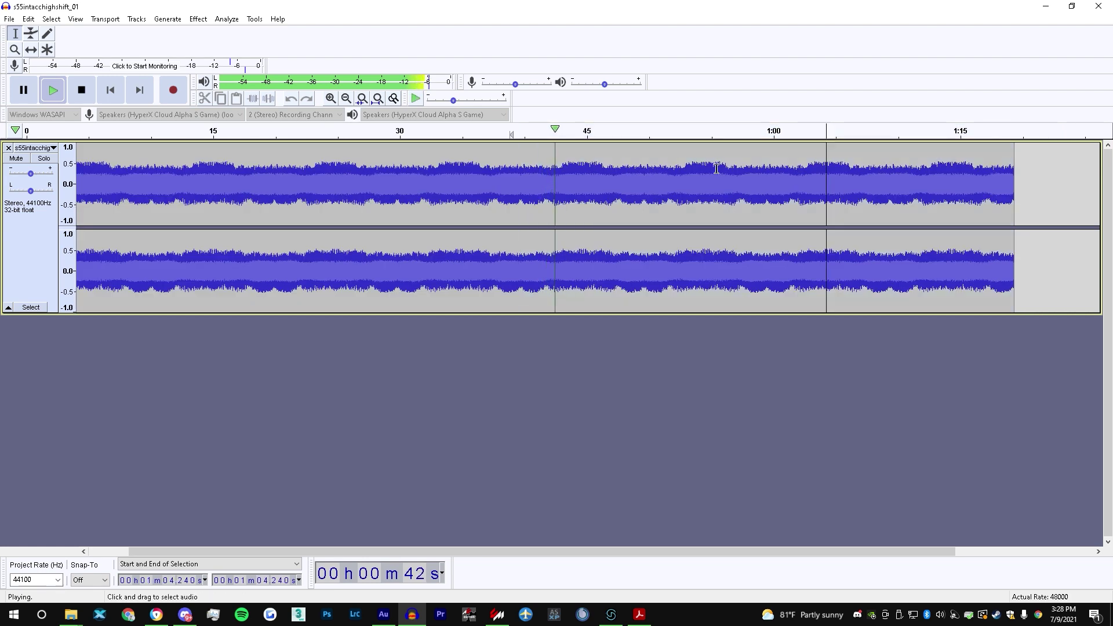
click(72, 89)
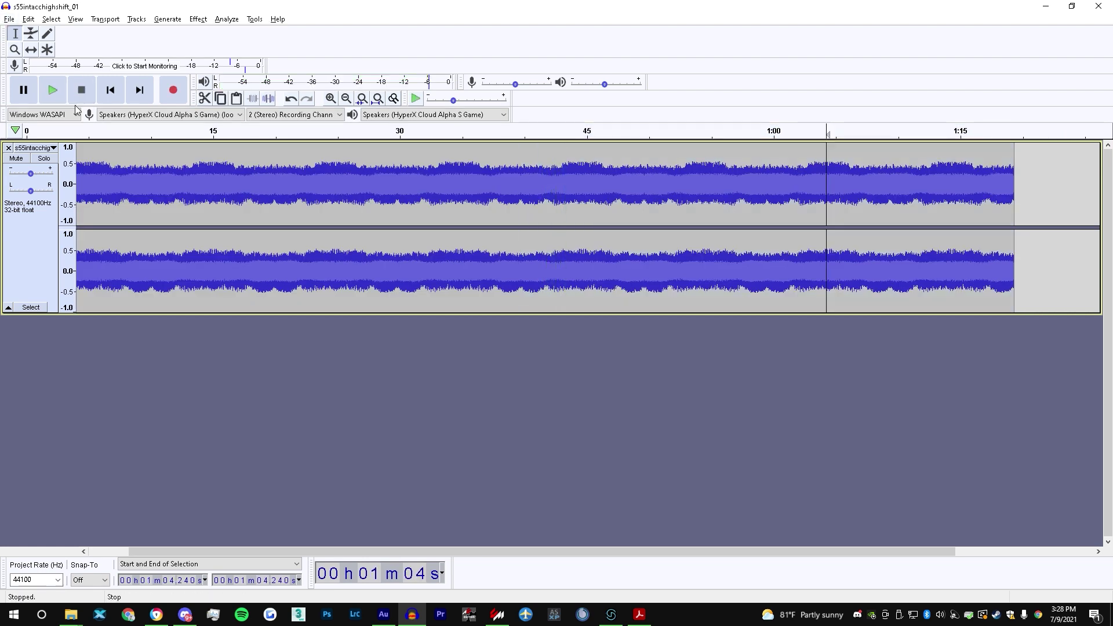
key(alt+F9)
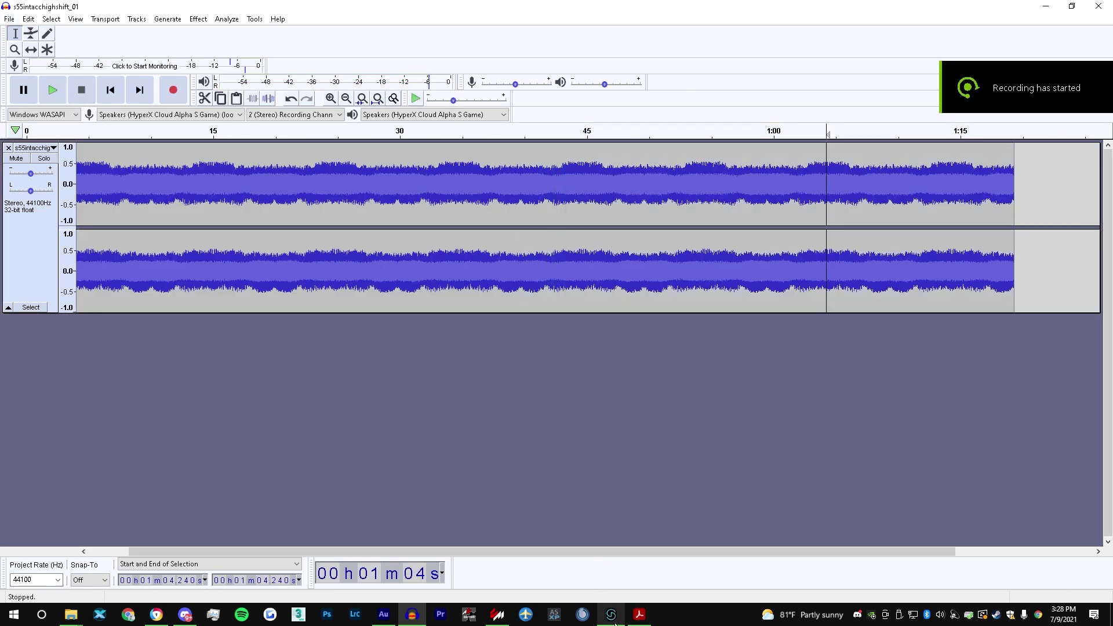
- In FMOD Studio, expand bmw_m2_2018_stock and select it through backfire_ext, bodywork, door, engine_int, gear_ext, gear_grind
click(610, 610)
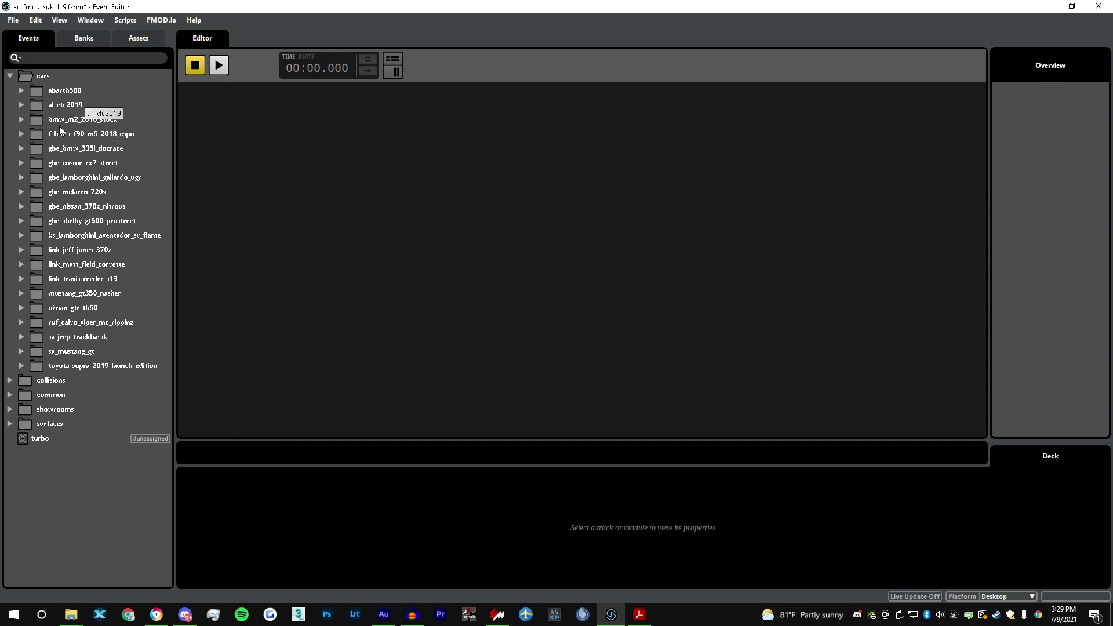
click(21, 119)
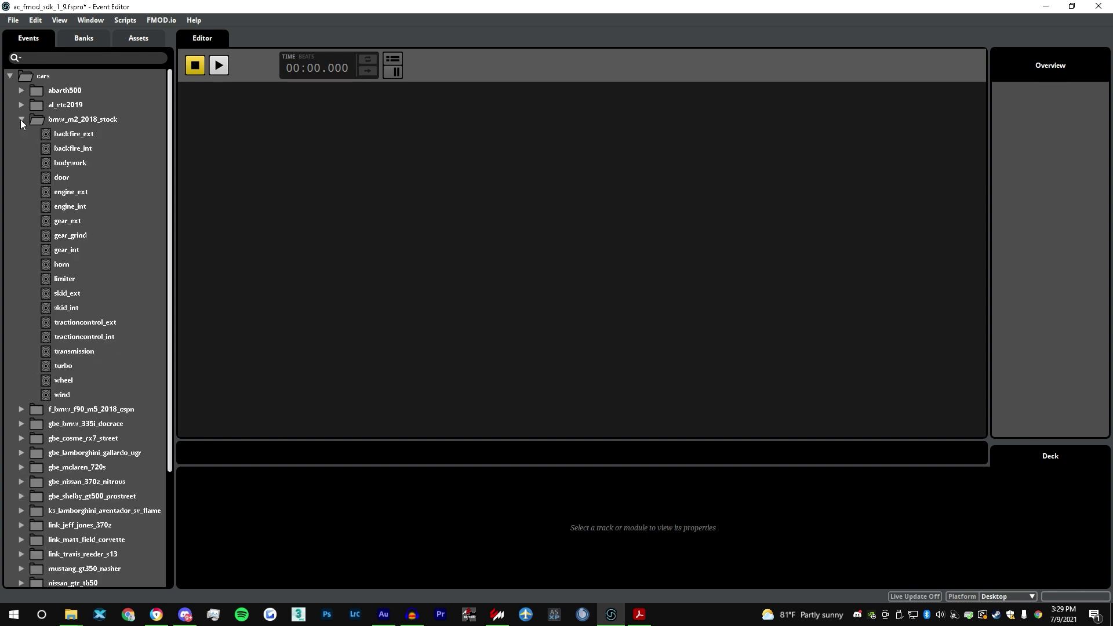
click(73, 121)
shift+click(74, 136)
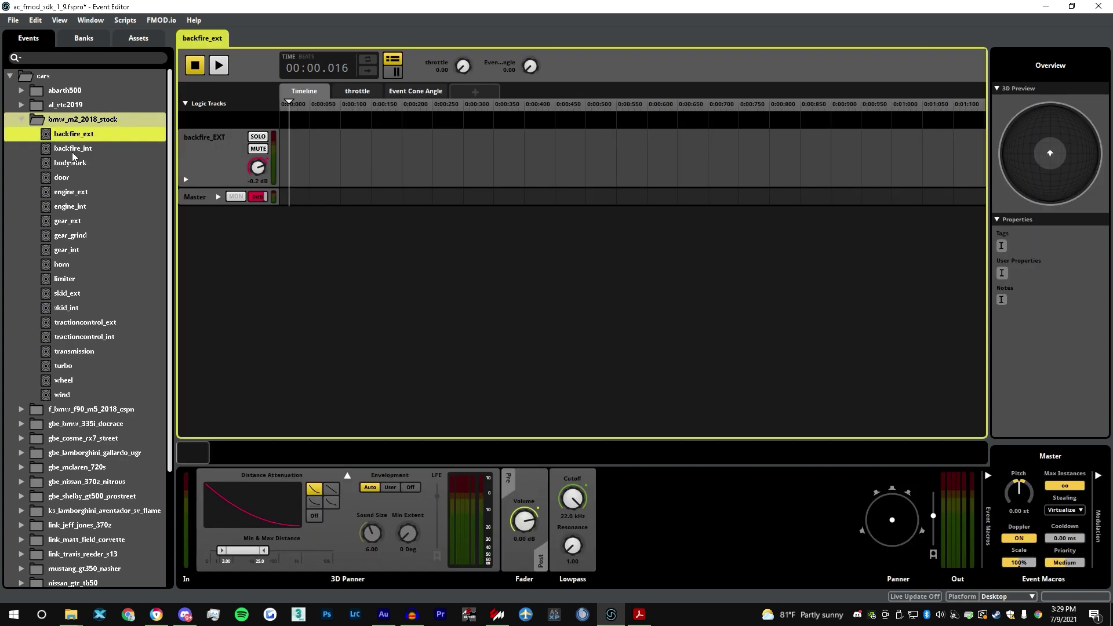
shift+click(74, 165)
shift+click(76, 178)
shift+click(80, 210)
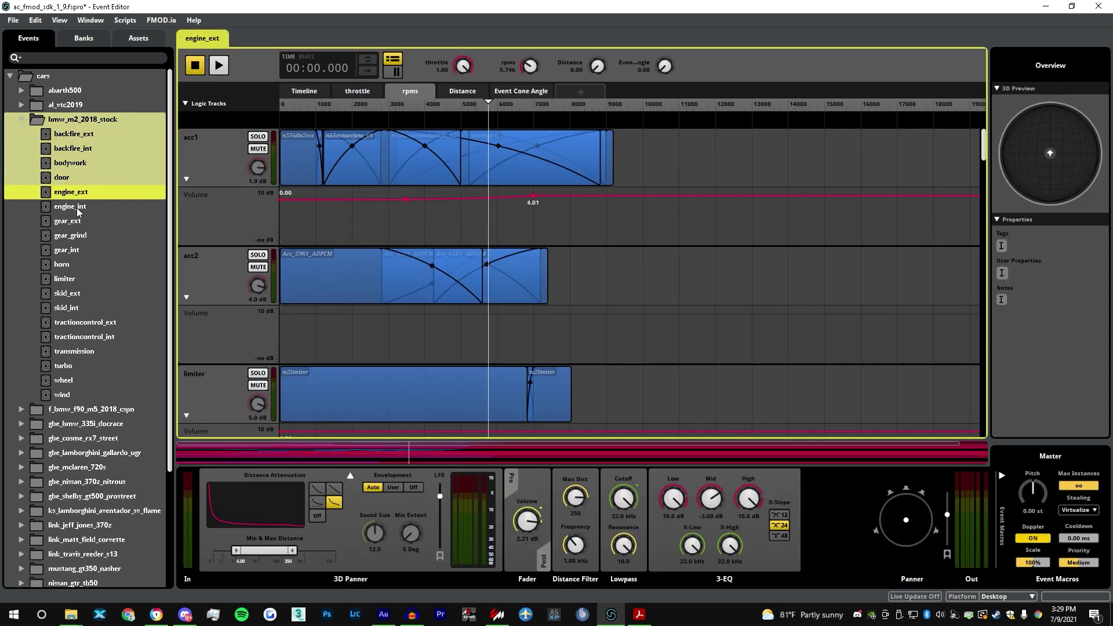
shift+click(79, 220)
shift+click(80, 233)
- Extend the selection through gear_int, horn, tractioncontrol_int, transmission, turbo and wheel
shift+click(80, 254)
shift+click(77, 266)
shift+click(76, 279)
shift+click(77, 305)
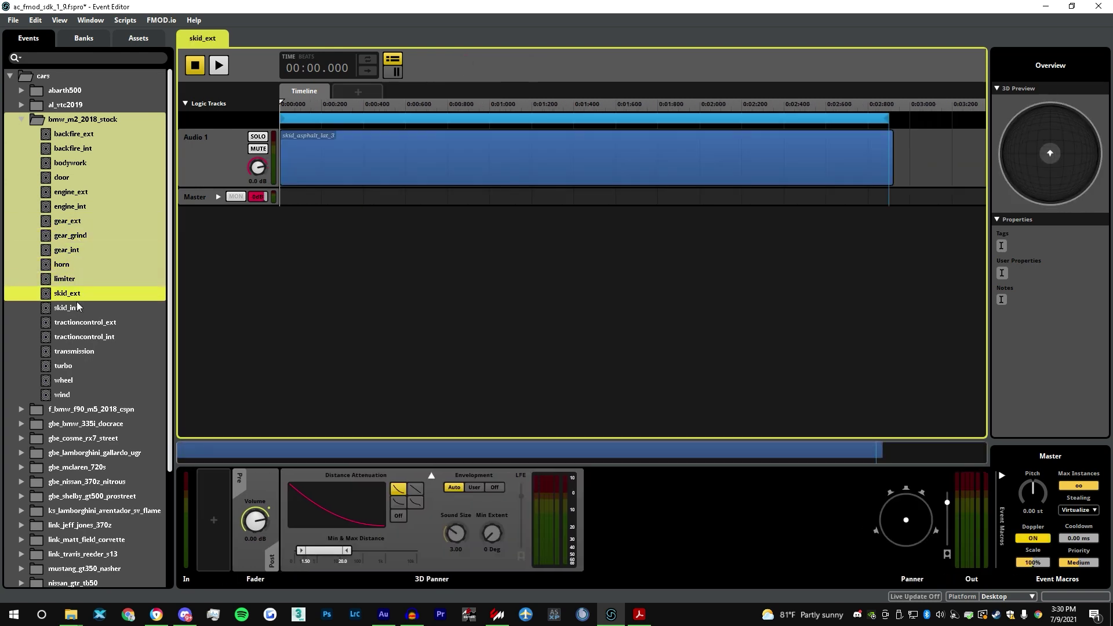
shift+click(78, 323)
shift+click(79, 337)
shift+click(79, 353)
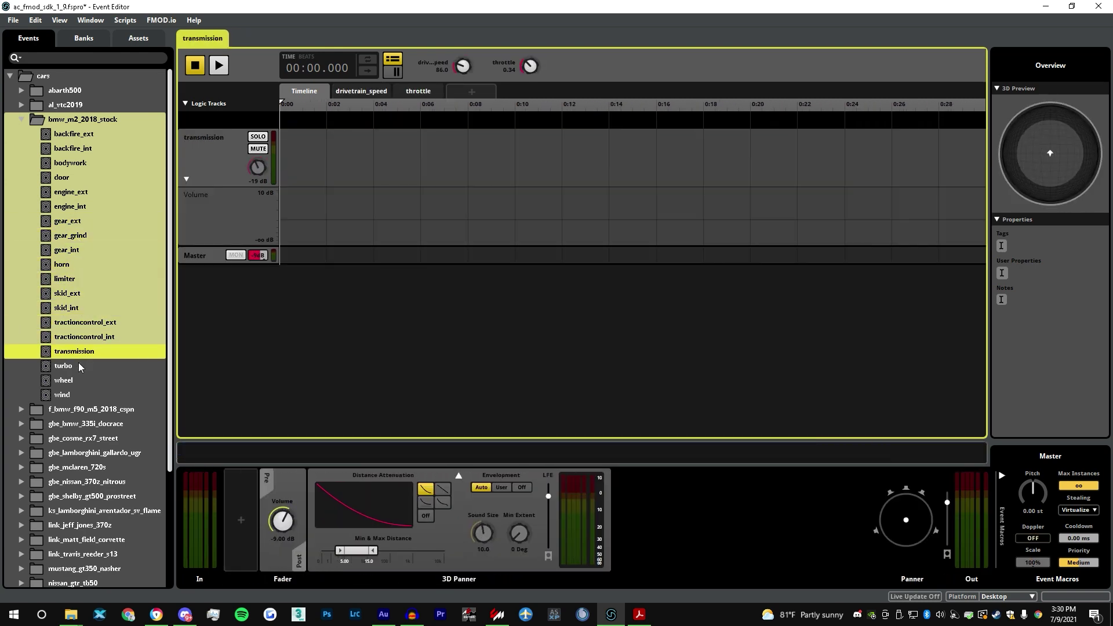
shift+click(79, 365)
shift+click(78, 380)
- Add wind to the selection and duplicate the bmw_m2_2018_stock folder
shift+click(75, 395)
right_click(56, 229)
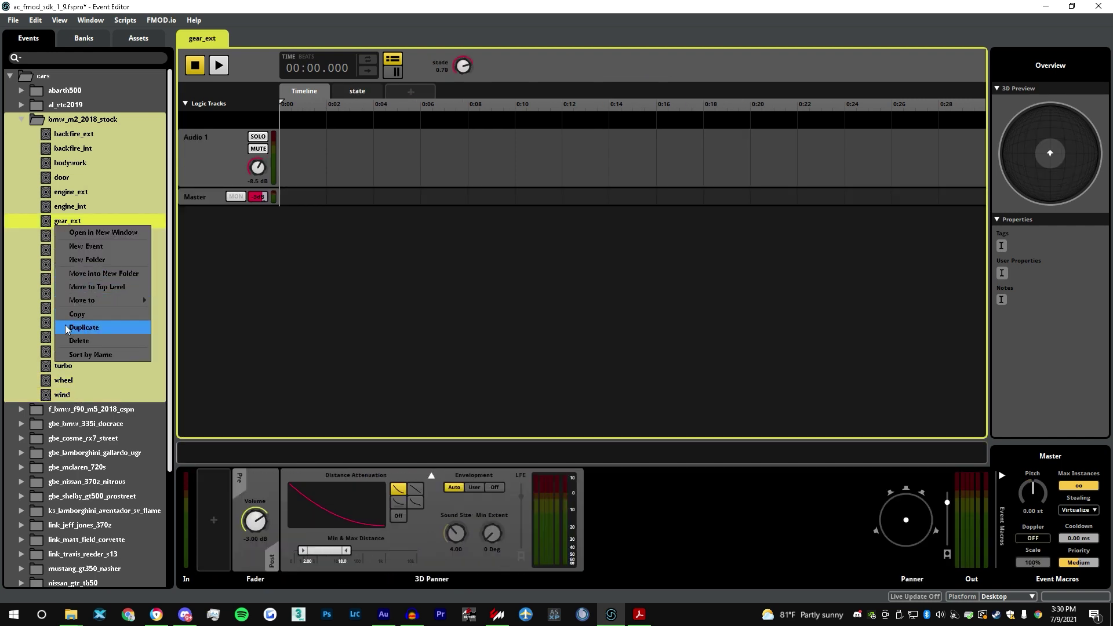
mouse_move(112, 313)
click(173, 309)
- Locate bmw_m2_2018_stock (2) at the end of the cars list and start renaming it
scroll(105, 262, down, 3)
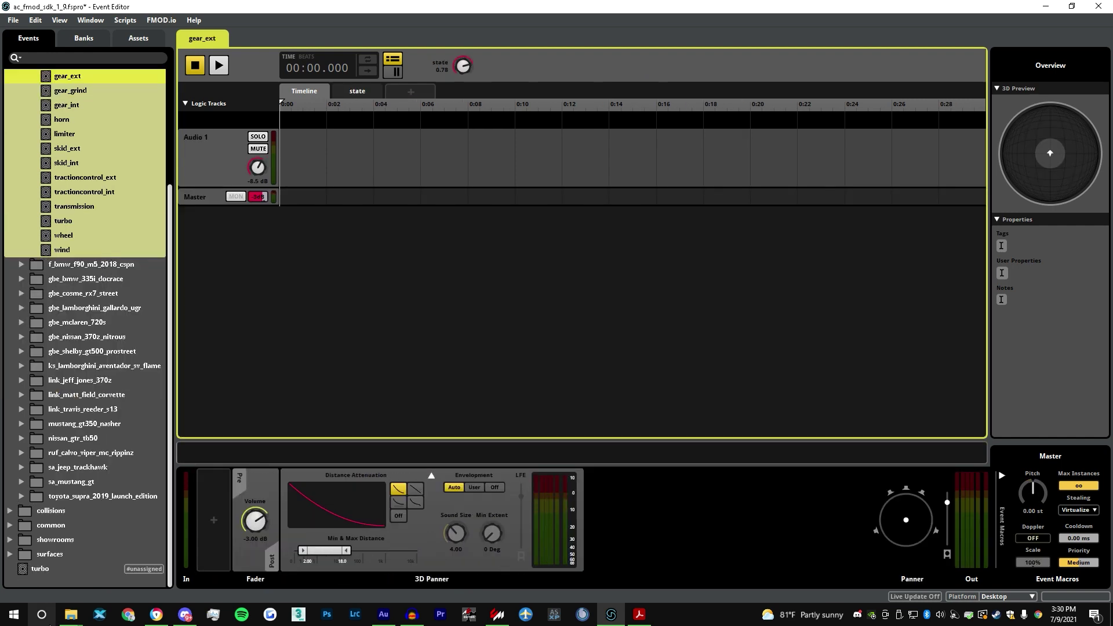
scroll(95, 201, up, 3)
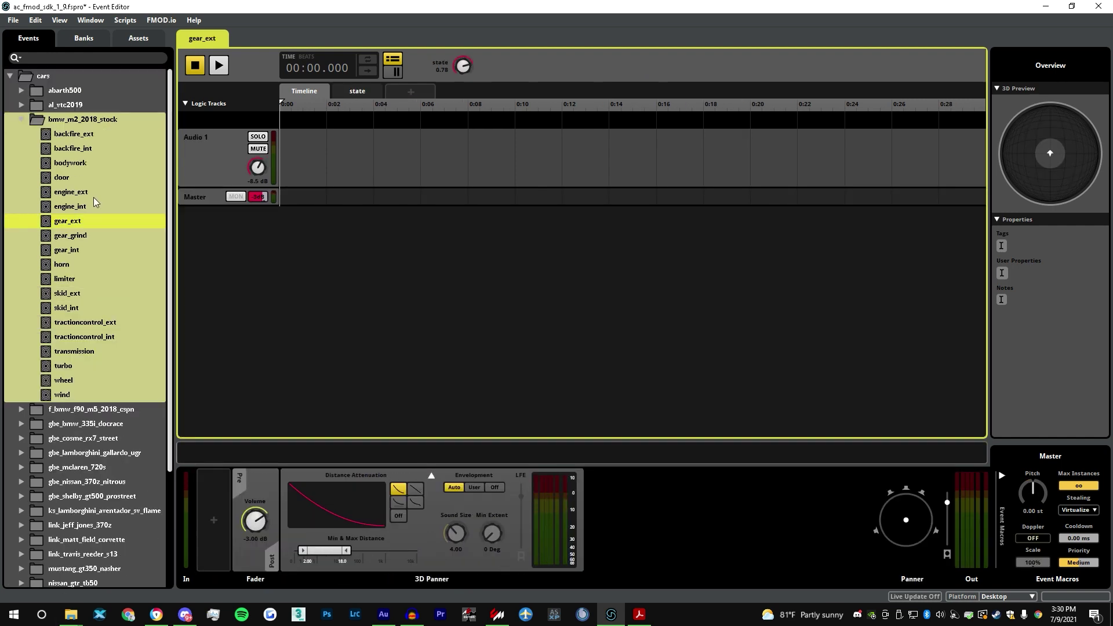
right_click(65, 74)
click(197, 153)
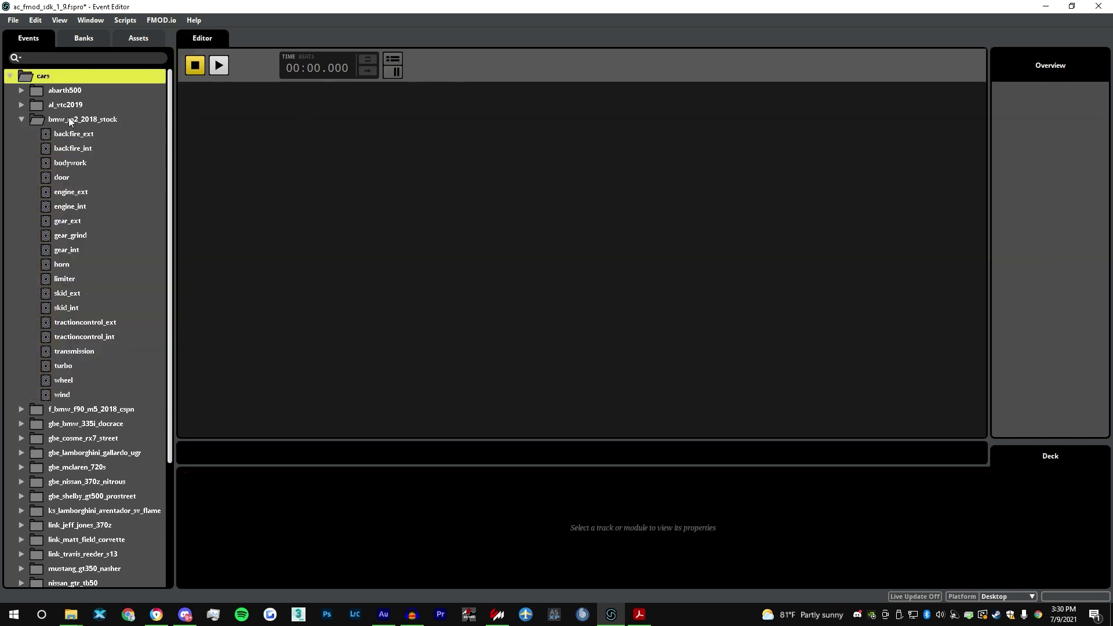
scroll(153, 530, down, 4)
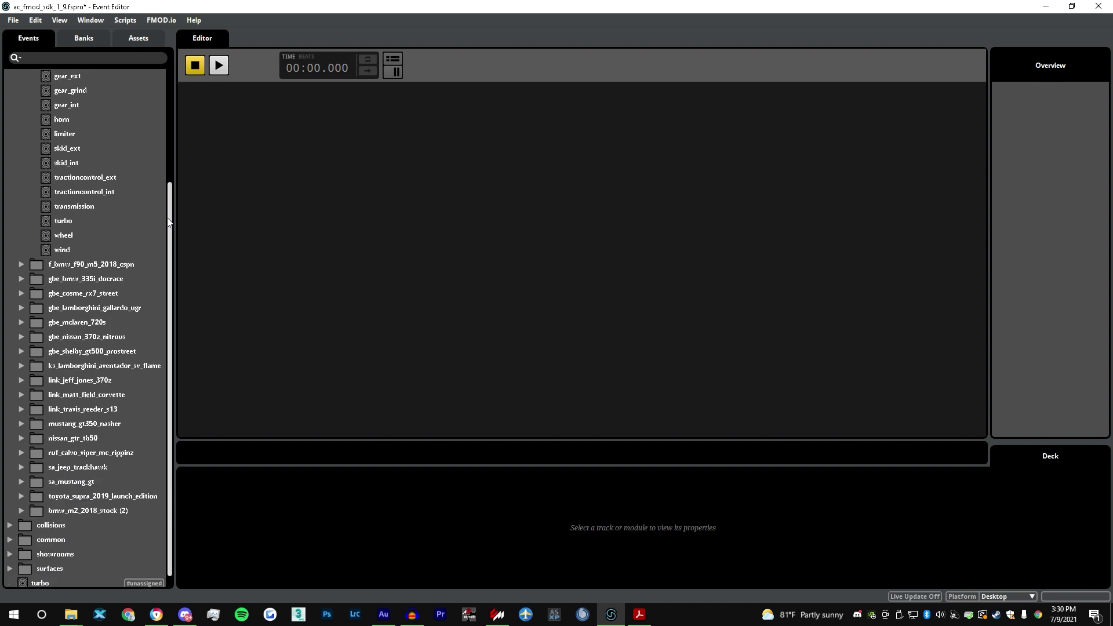
double_click(99, 495)
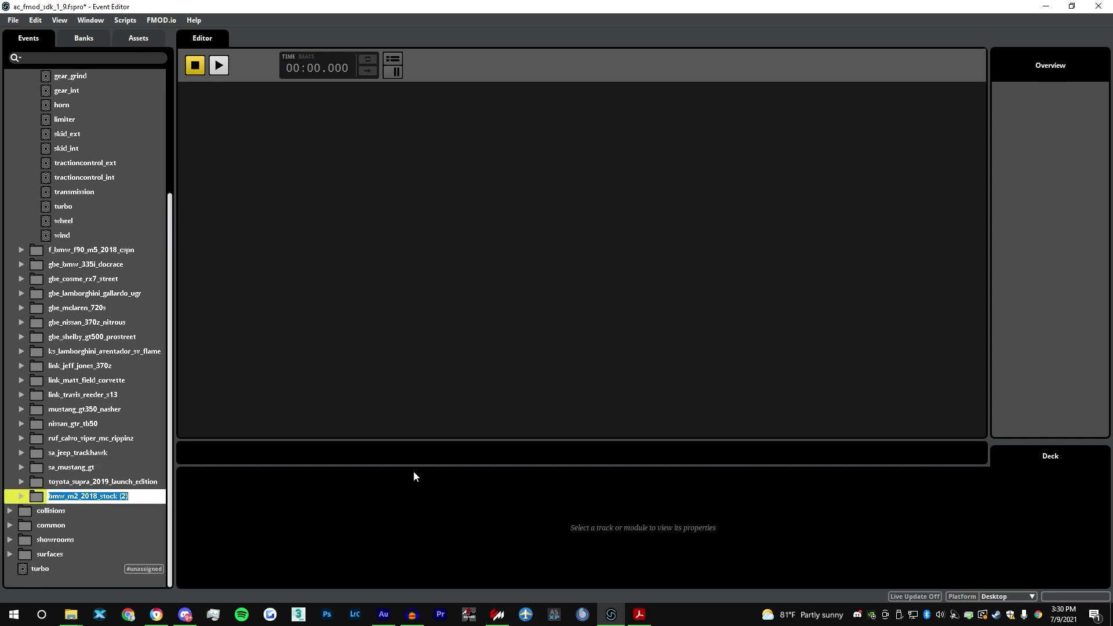
- Copy the folder name mnba_bmw_m3_f80_comp_manual from Content Manager's cars folder, then begin renaming the FMOD duplicate
click(496, 616)
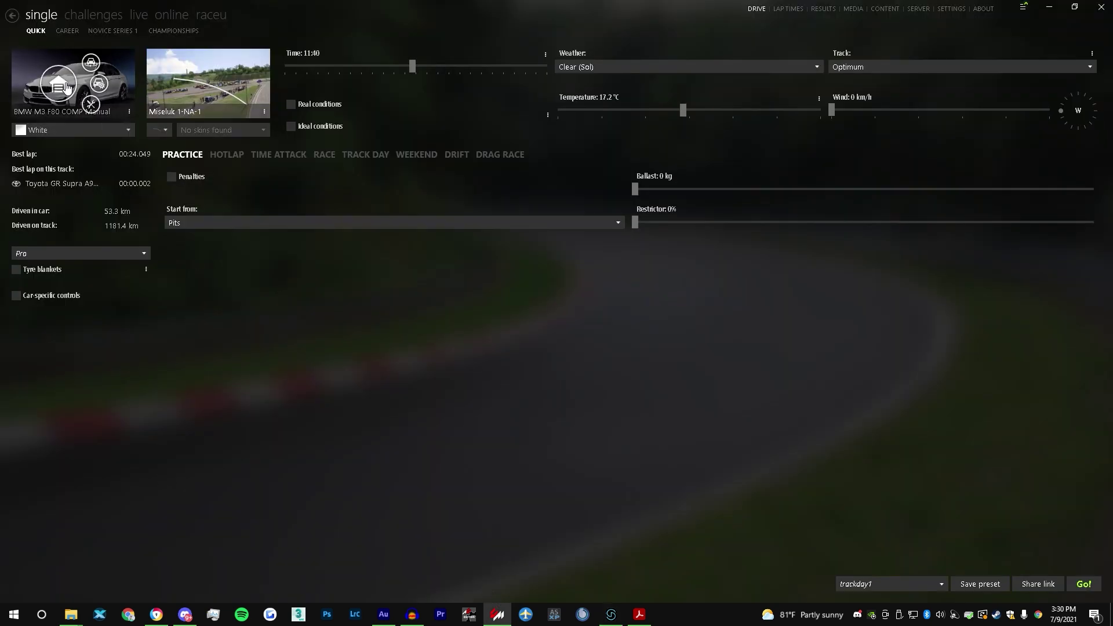
right_click(33, 82)
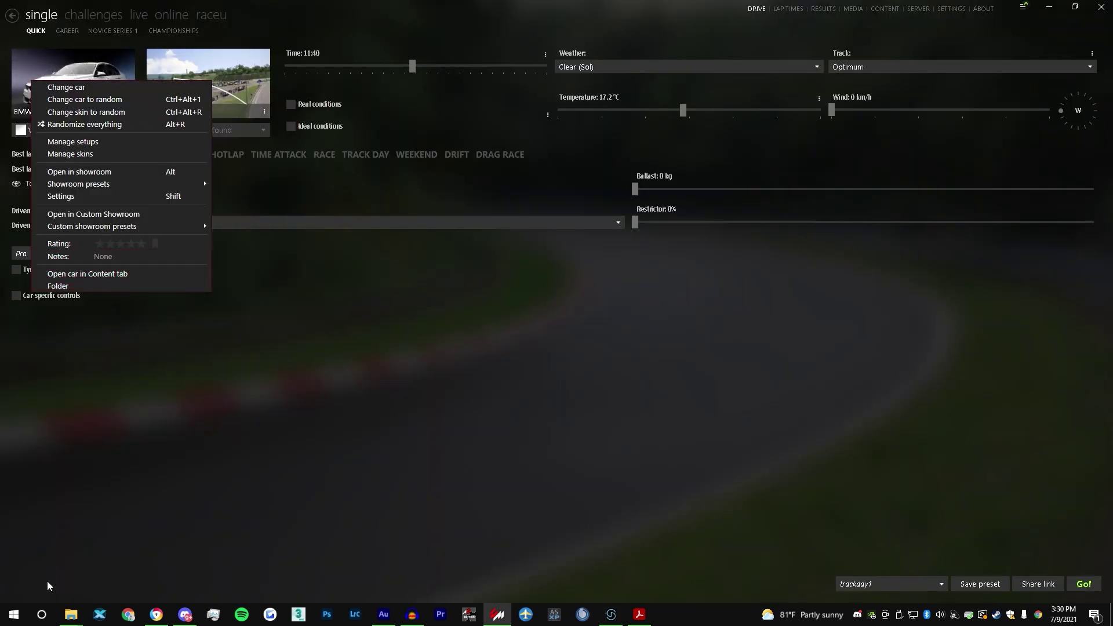
mouse_move(75, 612)
click(690, 565)
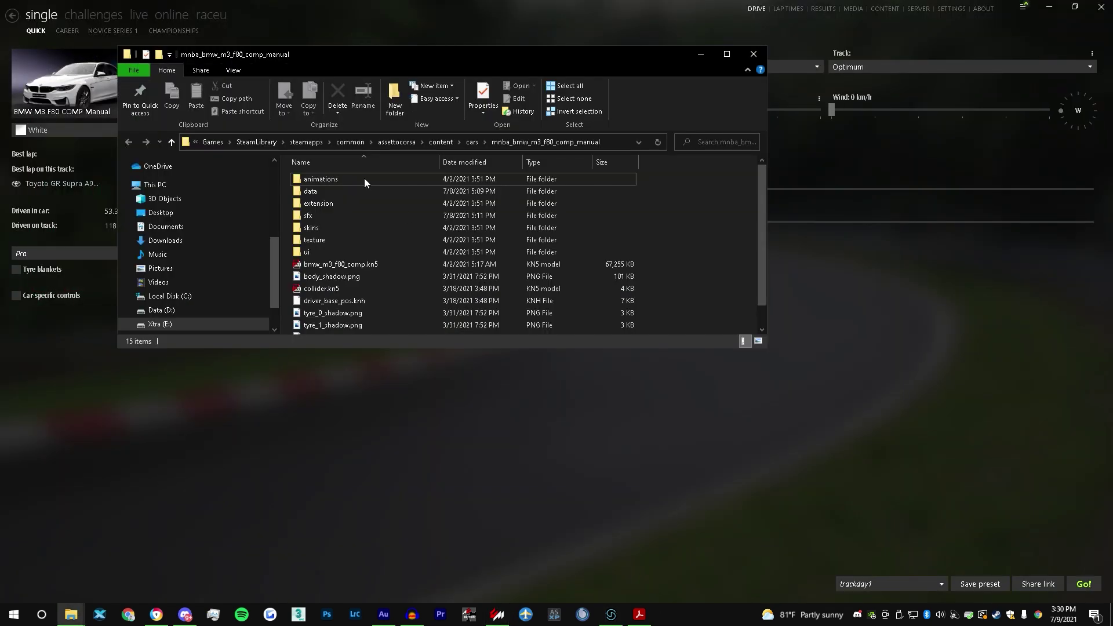
click(474, 141)
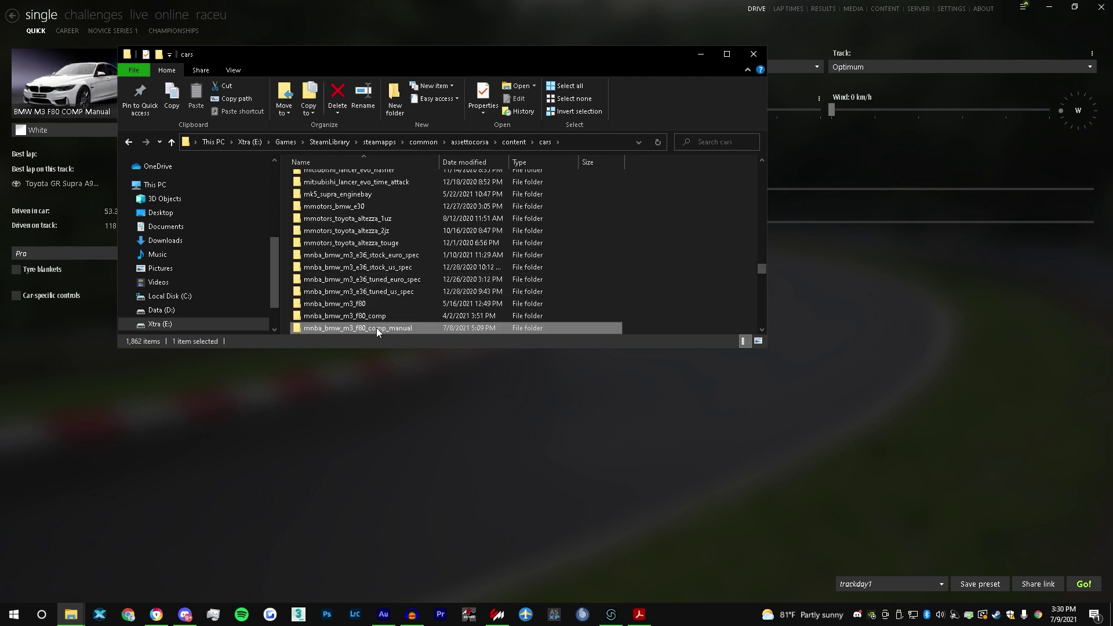
right_click(378, 329)
click(450, 302)
key(ctrl+c)
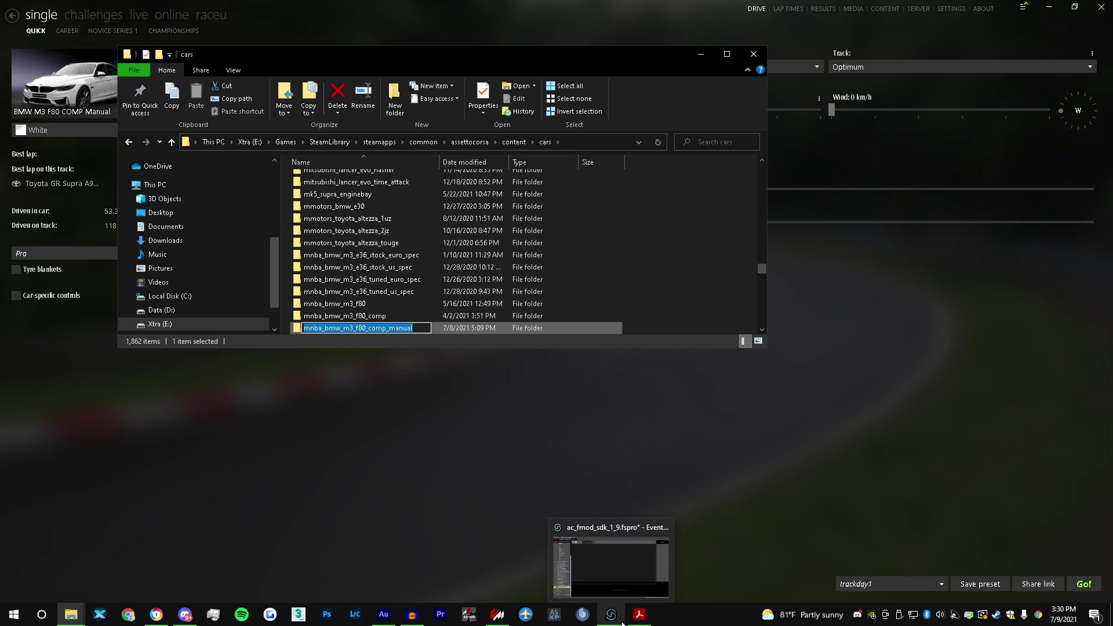
click(623, 562)
double_click(94, 498)
- Rename the folder mnba_bmw_m3_f80_comp_manual and select all its events from backfire_ext through wind
key(ctrl+v)
click(22, 497)
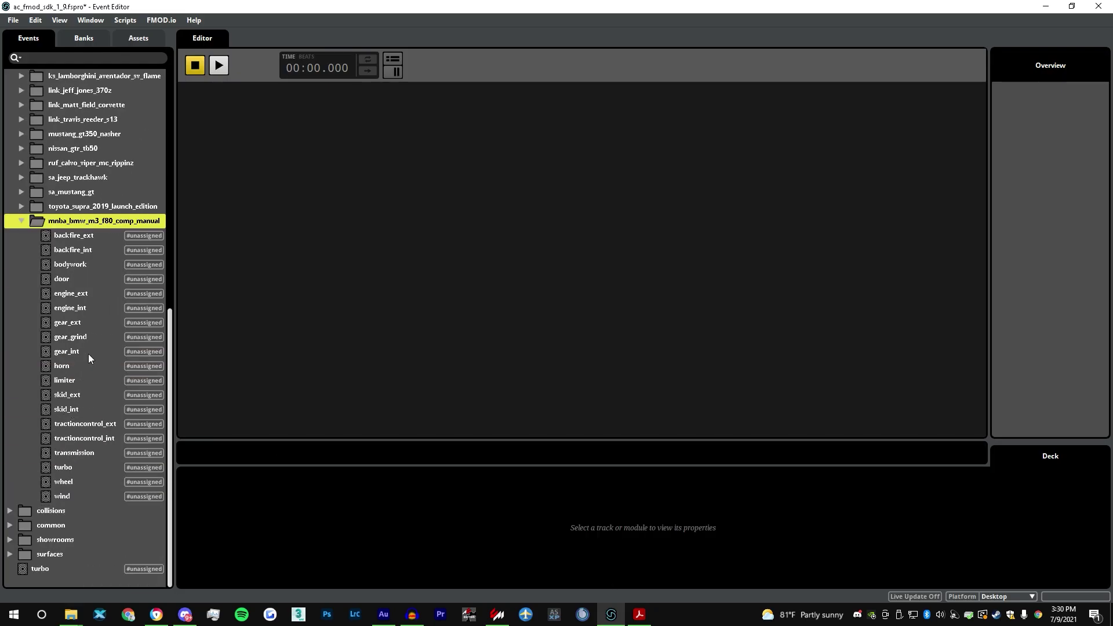
click(119, 235)
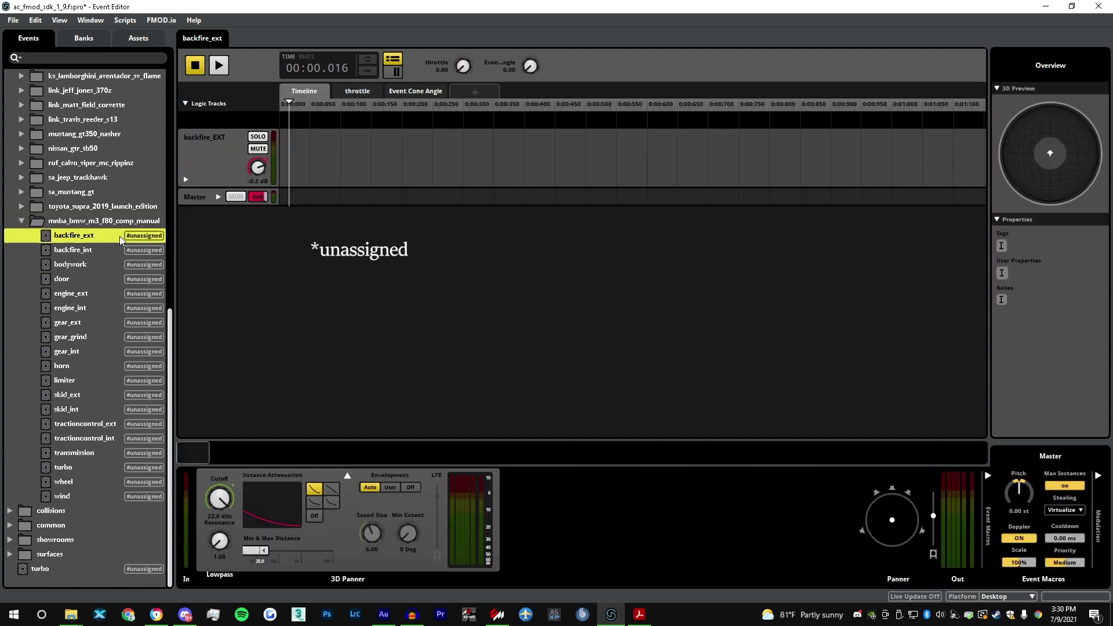
shift+click(96, 263)
shift+click(95, 280)
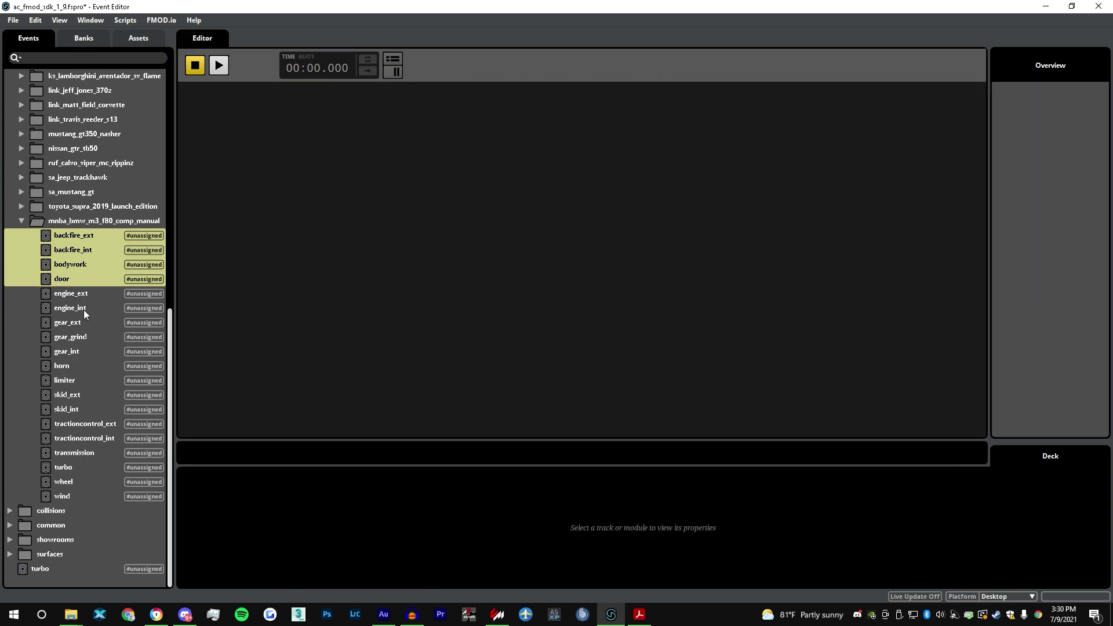
shift+click(84, 310)
shift+click(85, 323)
shift+click(84, 336)
shift+click(63, 497)
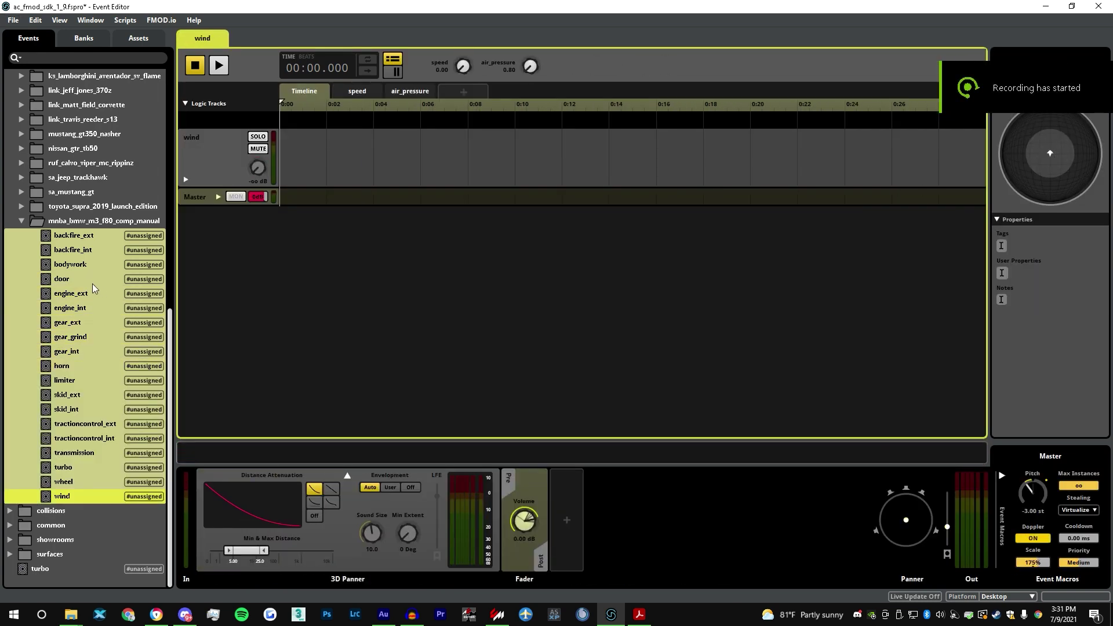
- Assign the selected events to a new bank named with the pasted car name
right_click(92, 283)
mouse_move(183, 348)
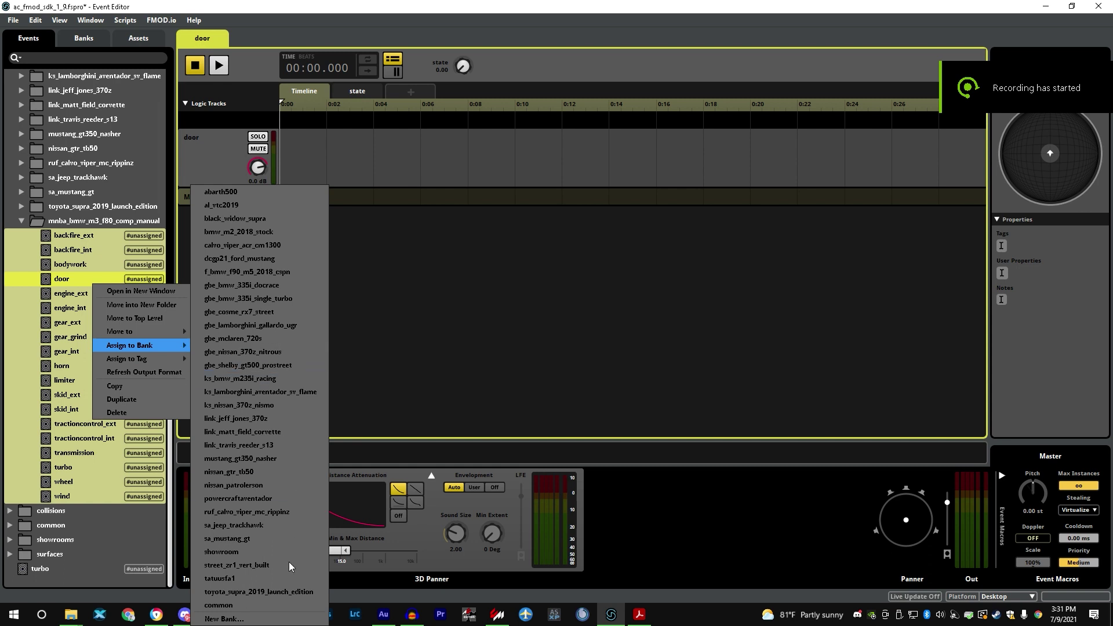
click(283, 606)
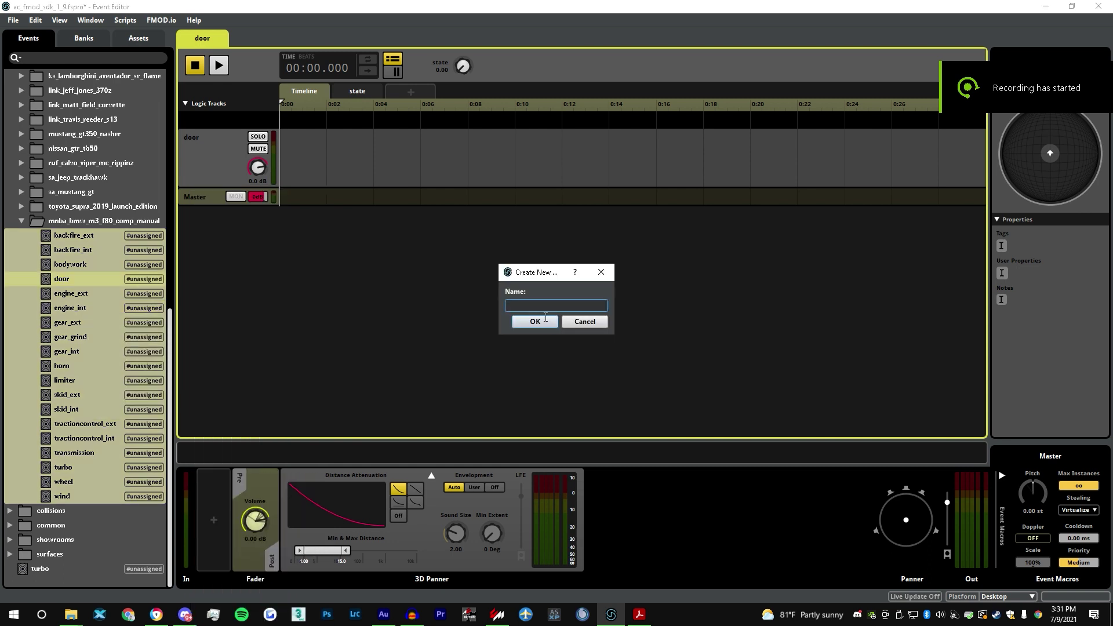
key(ctrl+v)
click(535, 323)
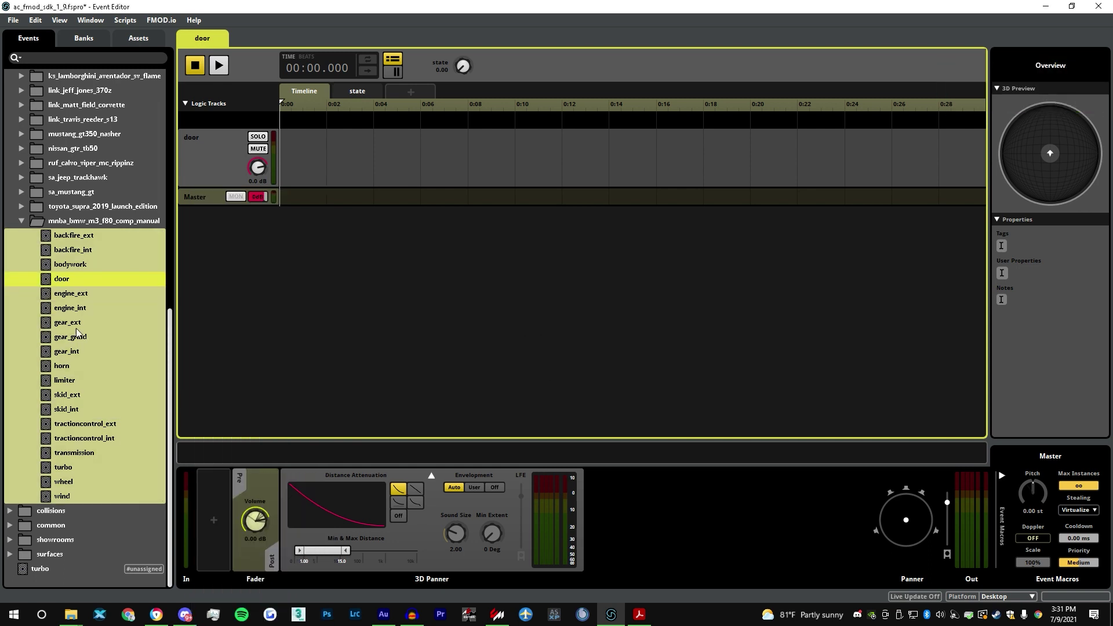
click(74, 254)
- Open the new car's engine_int event on its rpms parameter sheet
click(85, 321)
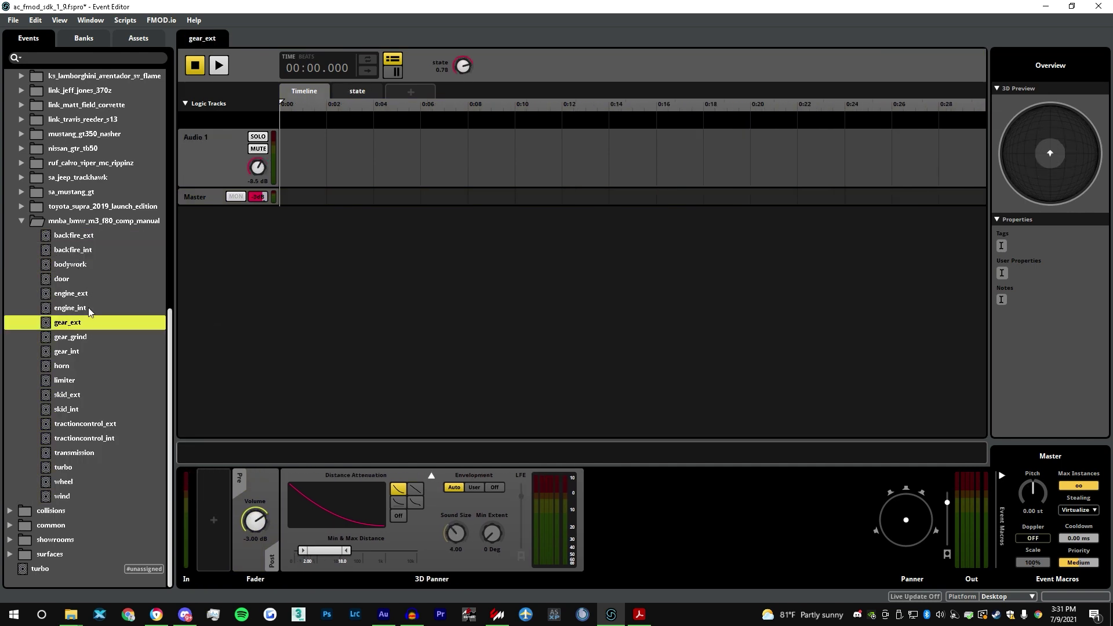
click(88, 308)
click(367, 93)
key(super+alt+r)
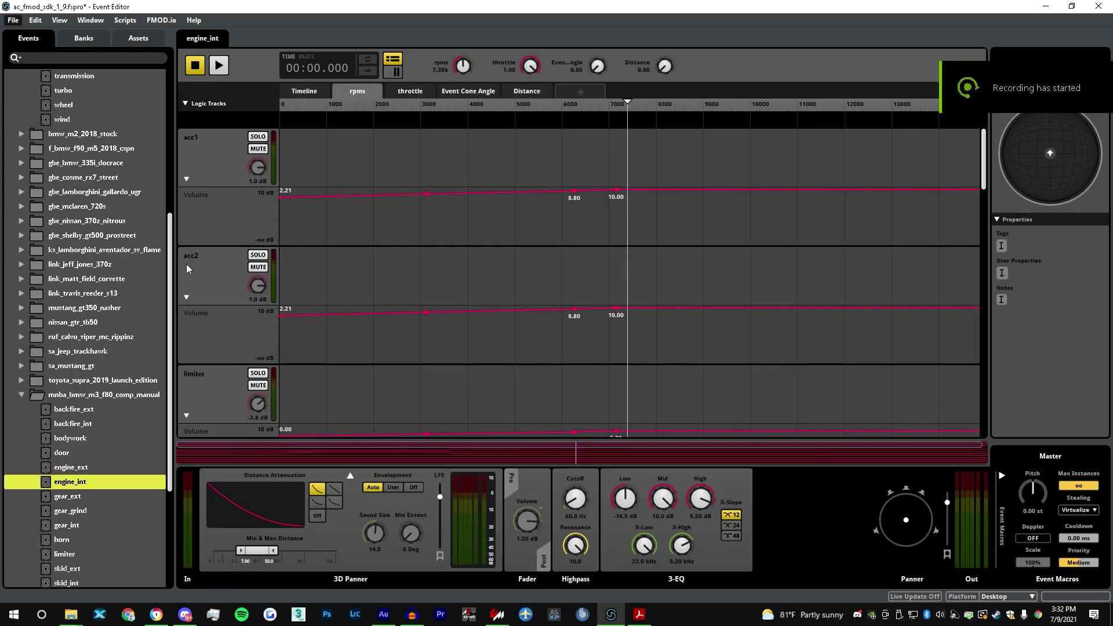
drag(171, 267, 173, 116)
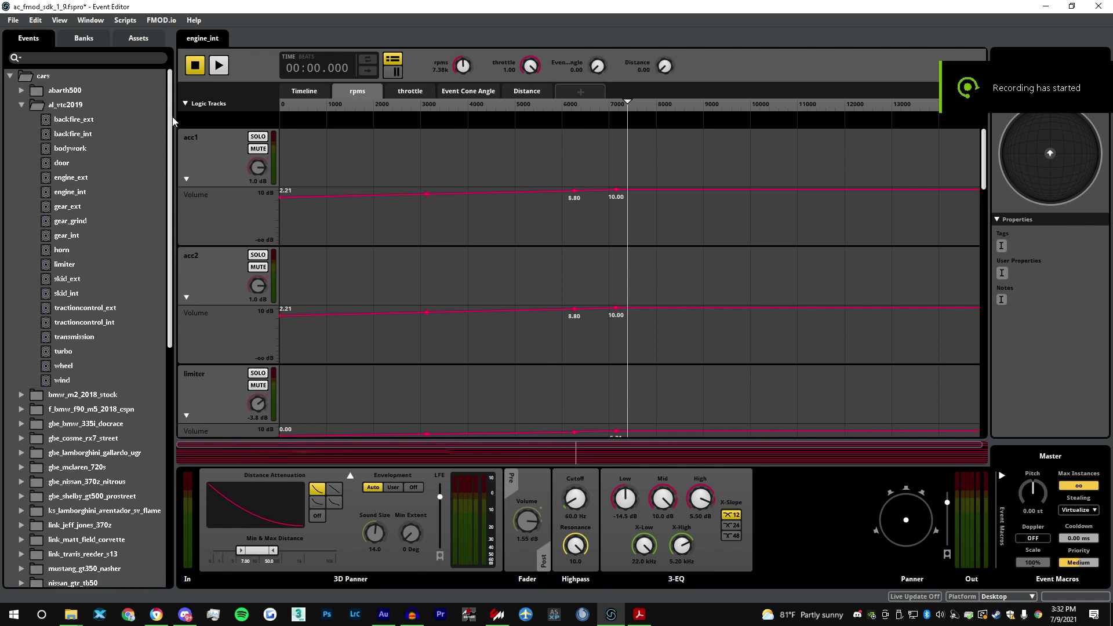
- Open al_vtc2019's engine_int and scroll through its load and coast tracks
click(84, 191)
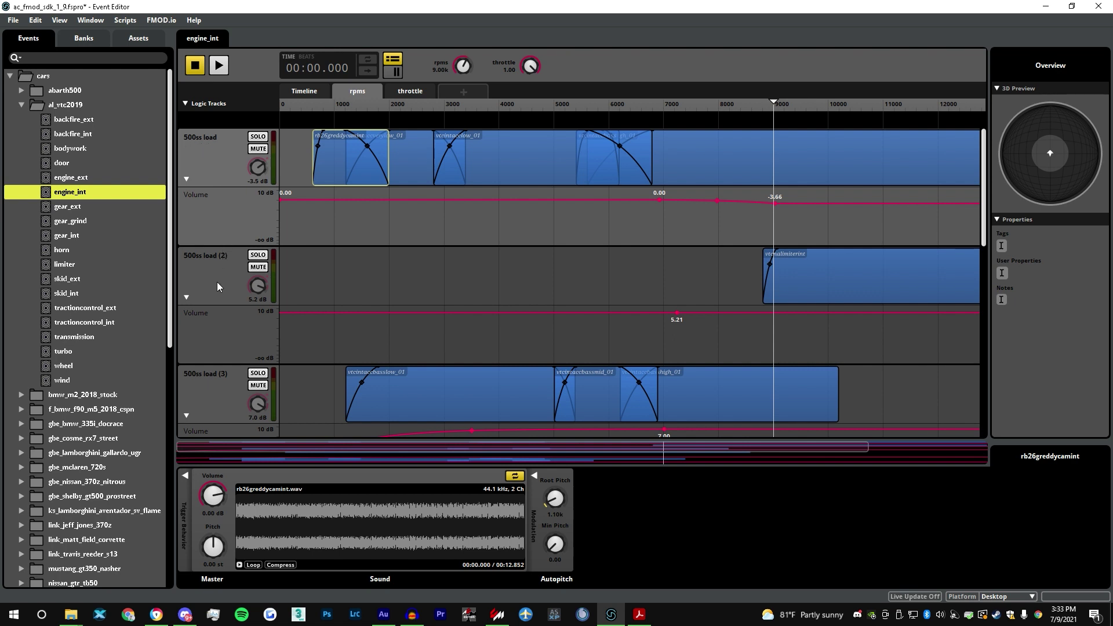
drag(985, 200, 1023, 371)
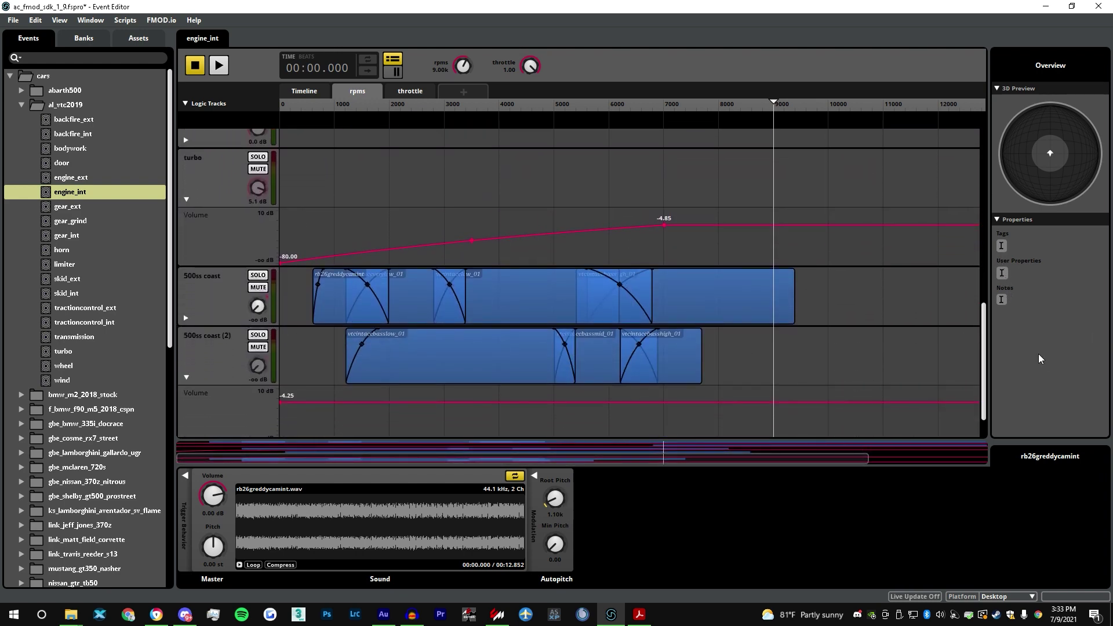
drag(985, 329, 1002, 128)
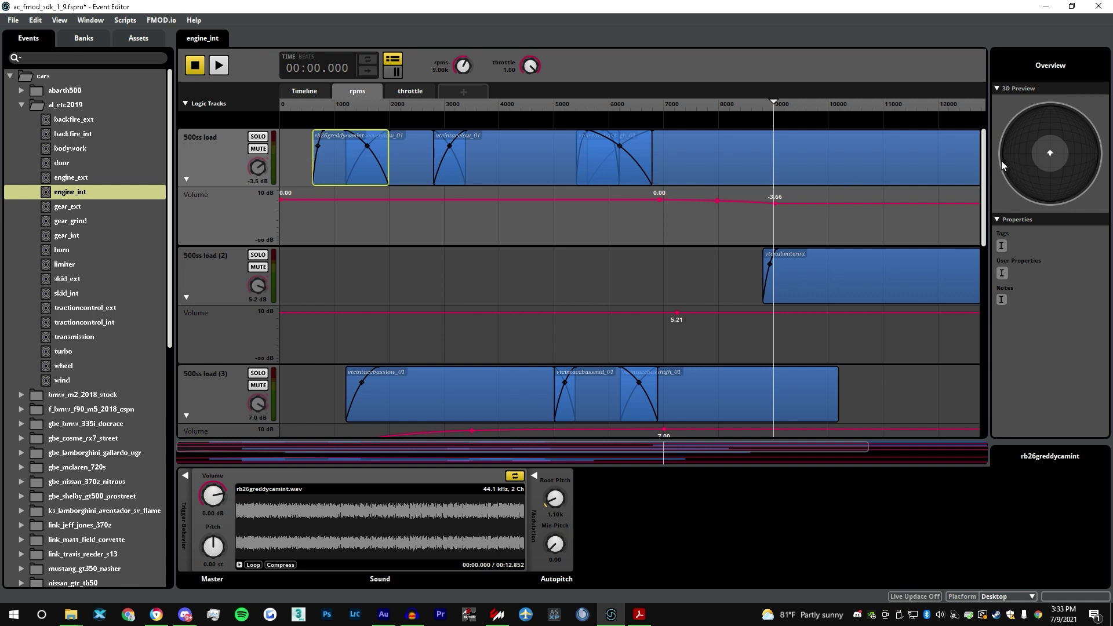
drag(987, 164, 1022, 363)
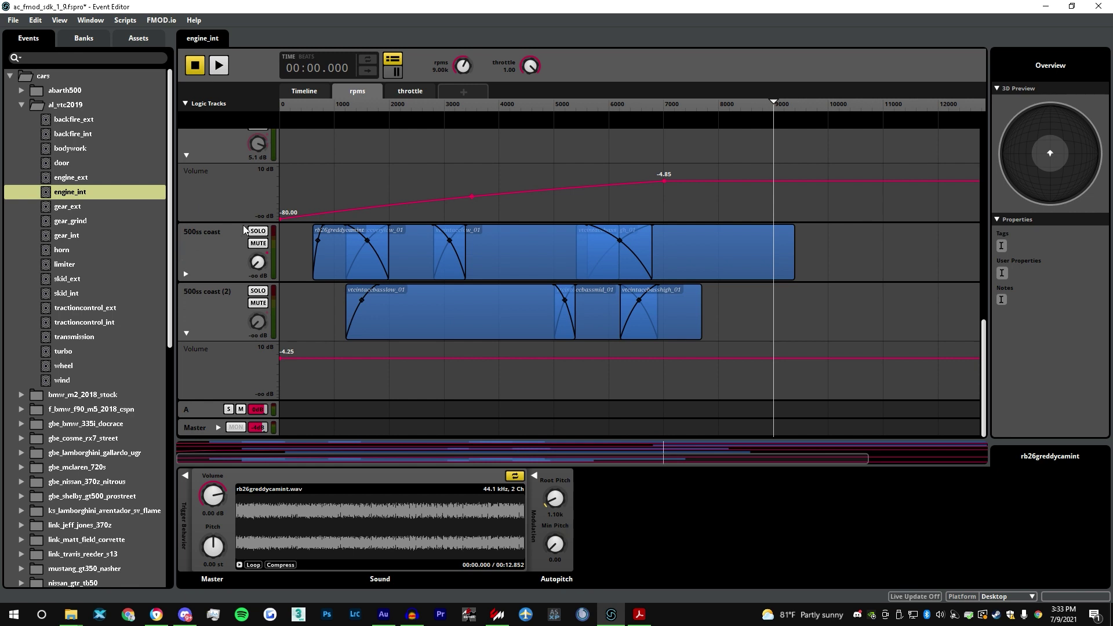
scroll(130, 271, down, 6)
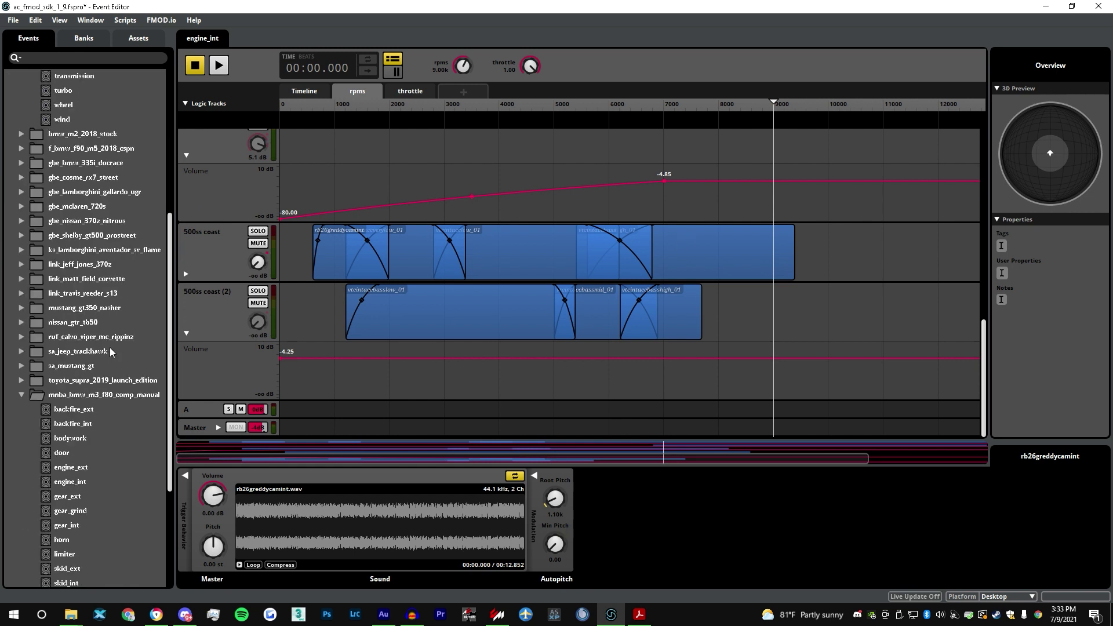
- Drag s55intacchigh_01.wav from the Audacity exports folder onto acc1 in the new car's engine_int
click(84, 481)
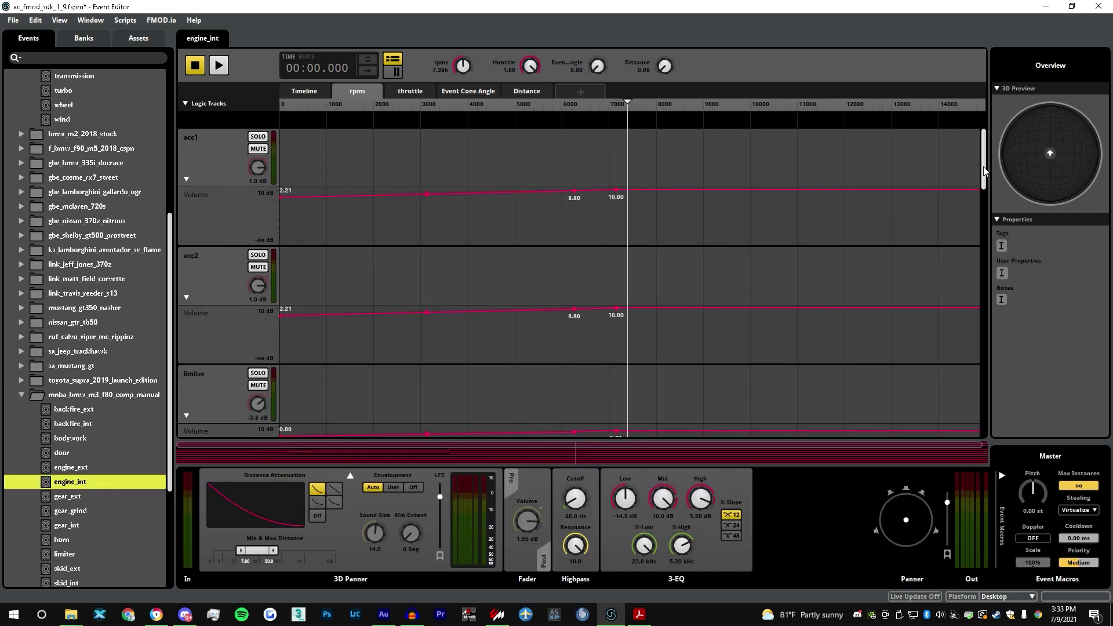
mouse_move(984, 168)
mouse_down()
mouse_move(1013, 295)
mouse_move(990, 334)
mouse_move(986, 168)
mouse_up()
mouse_move(70, 614)
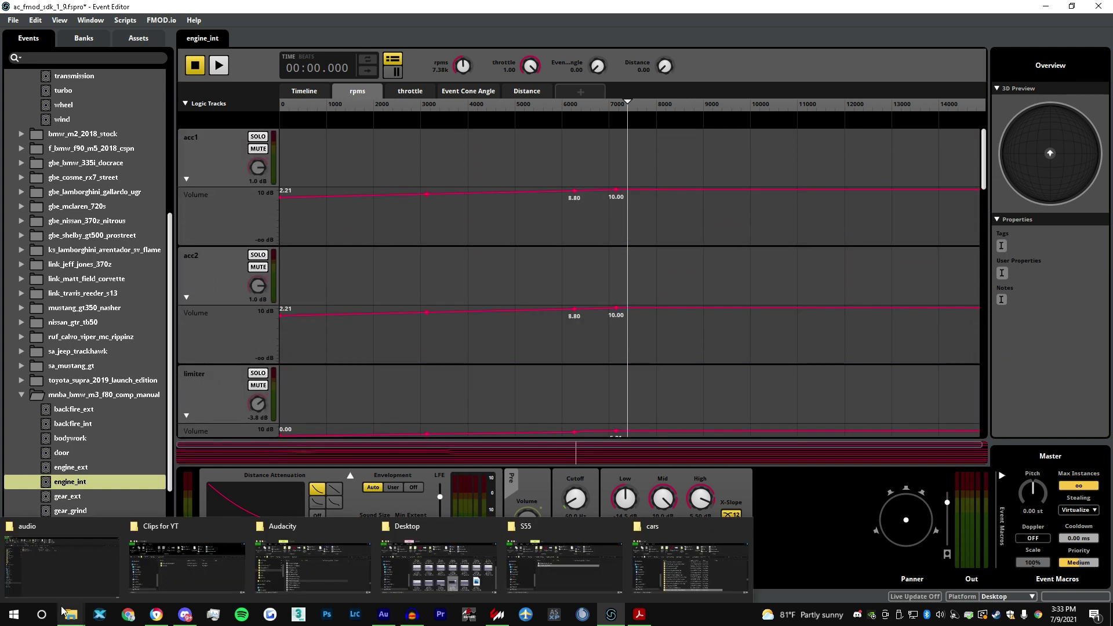
click(279, 579)
click(379, 277)
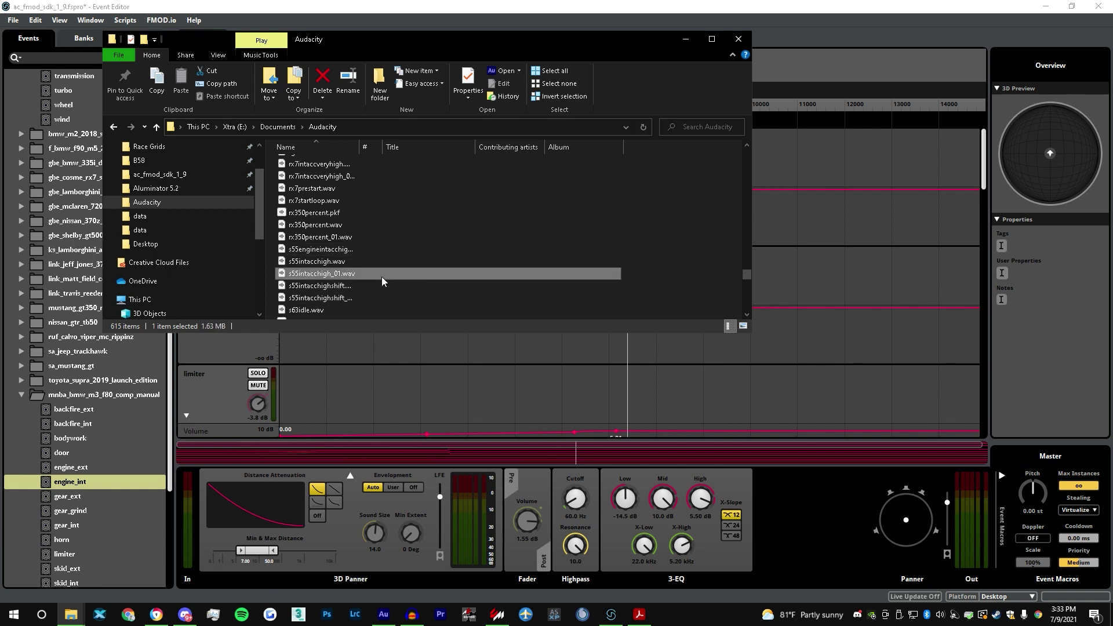
click(335, 263)
click(329, 274)
drag(325, 278, 478, 168)
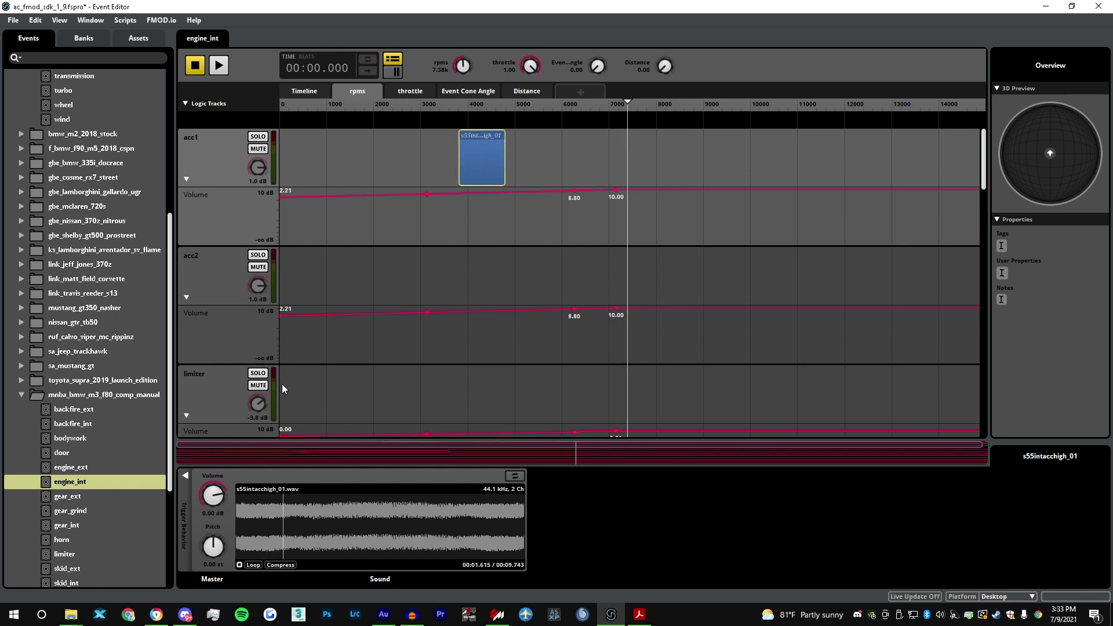
- Open the BMW M3 in Content Manager's showroom and maximise the showroom window
click(399, 164)
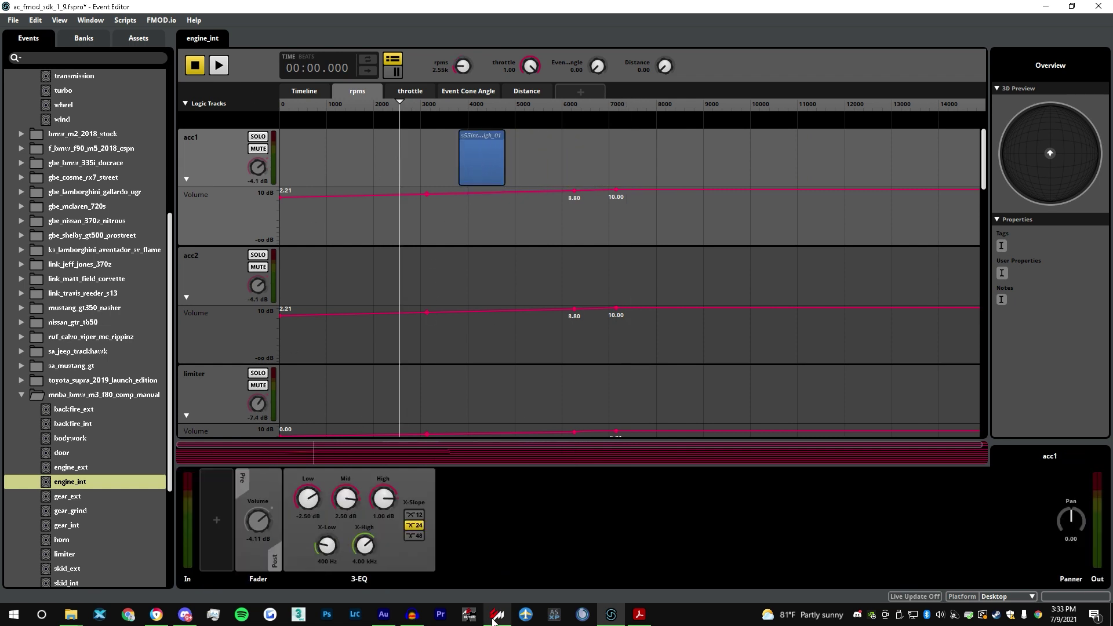
mouse_move(494, 618)
click(491, 574)
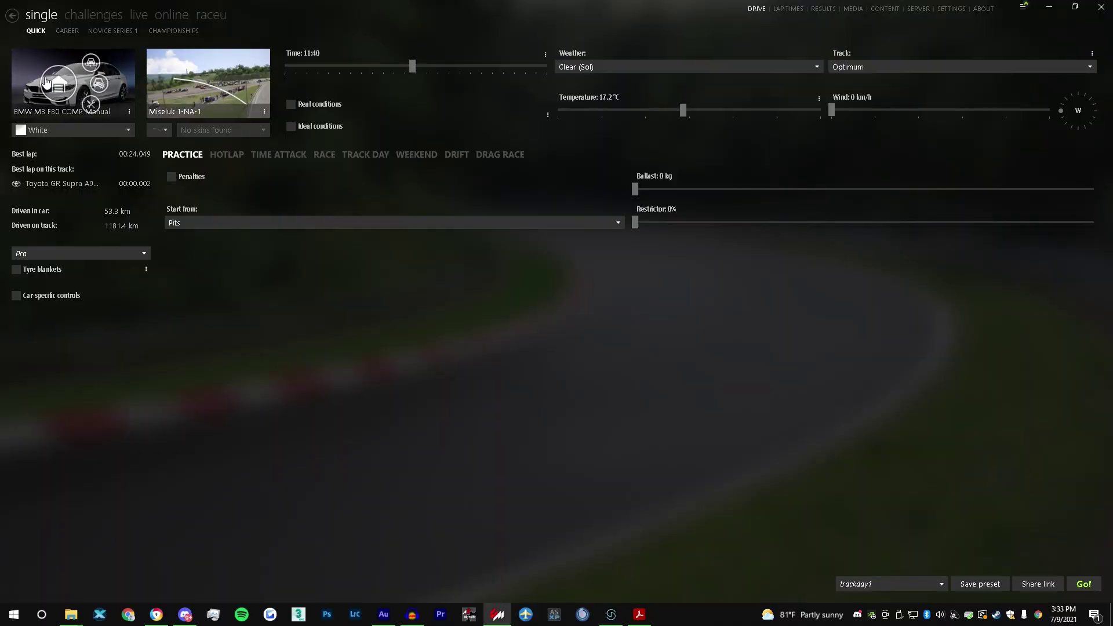
right_click(43, 77)
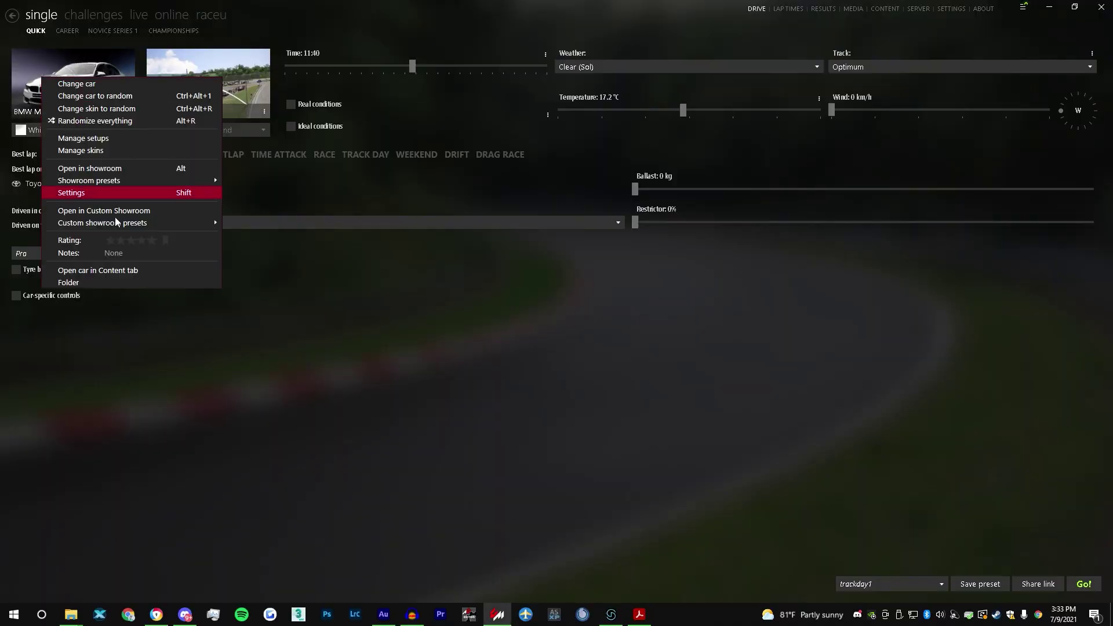
click(118, 270)
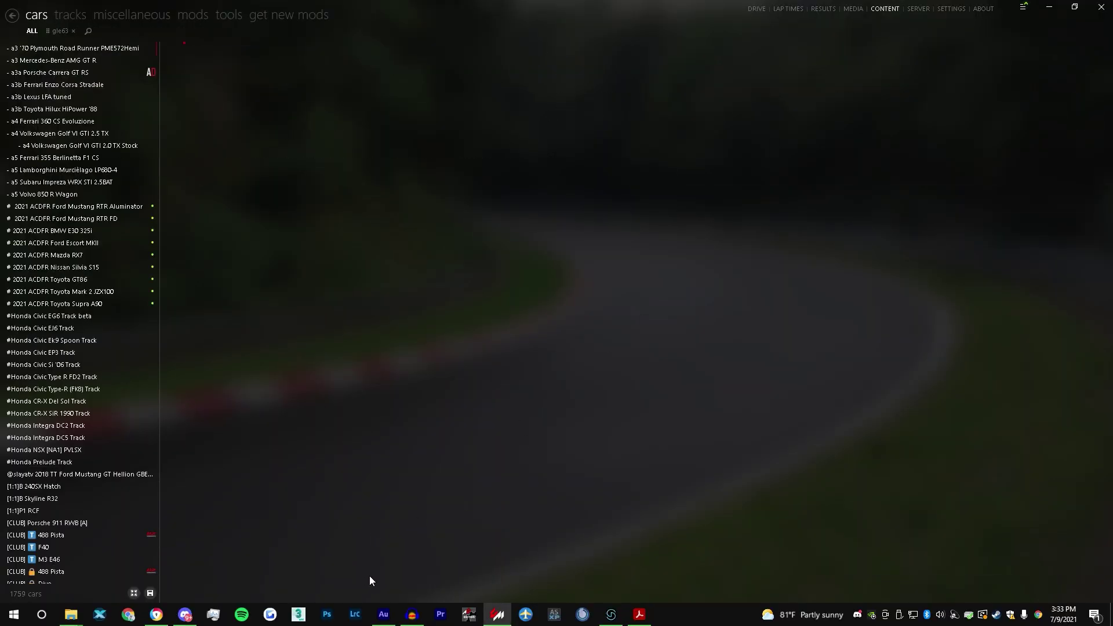
click(64, 32)
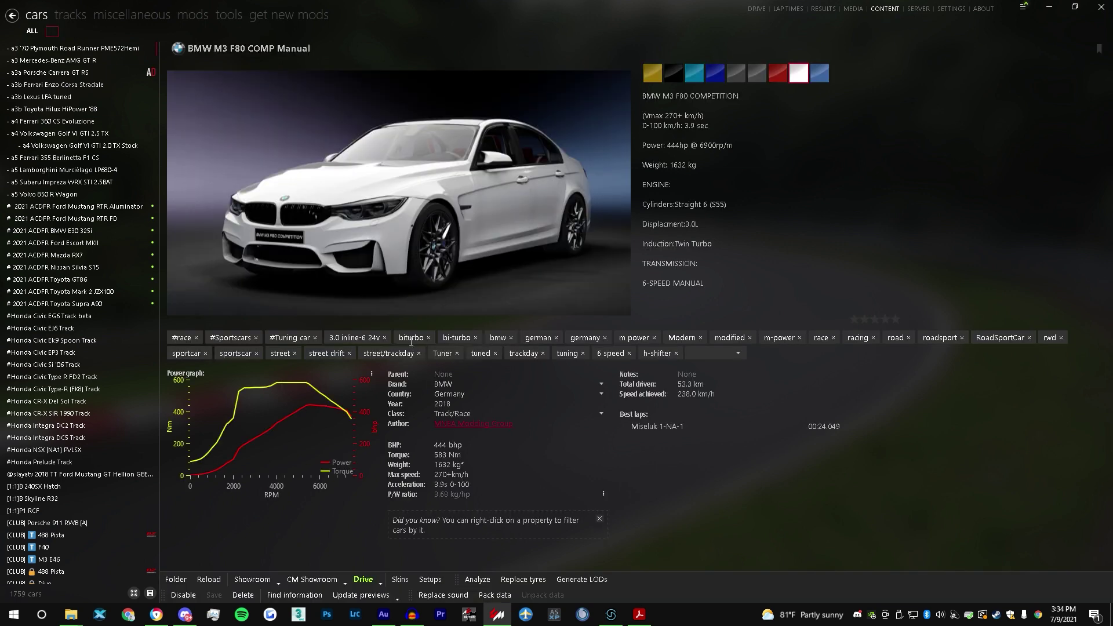
click(315, 575)
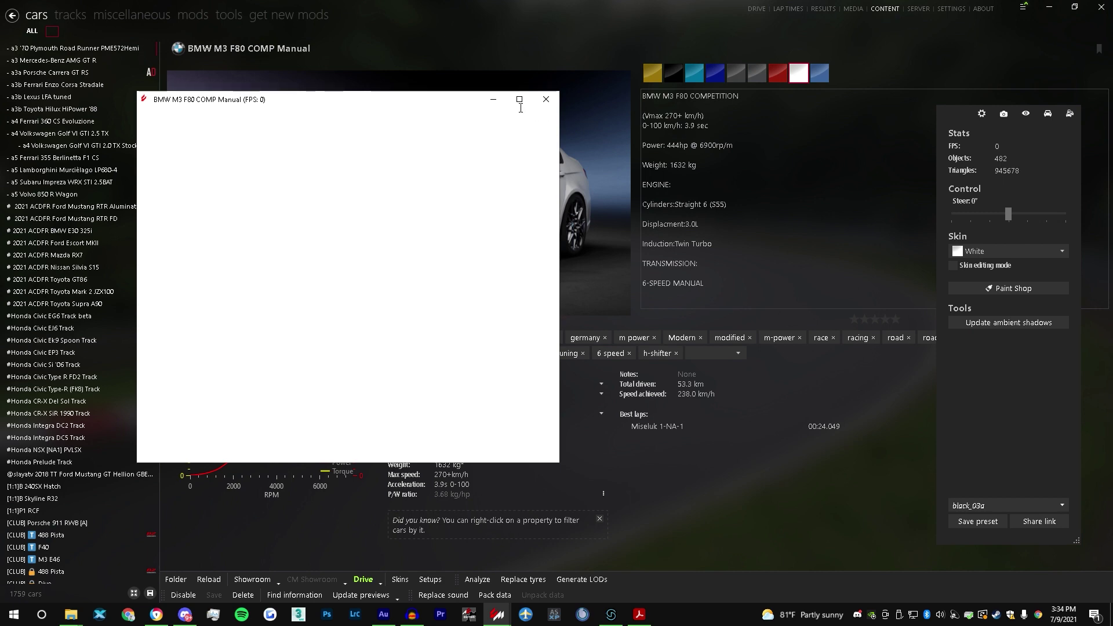
click(520, 99)
- Rev the showroom engine to about 5,683 rpm and switch off its built-in engine sound
key(alt+Tab)
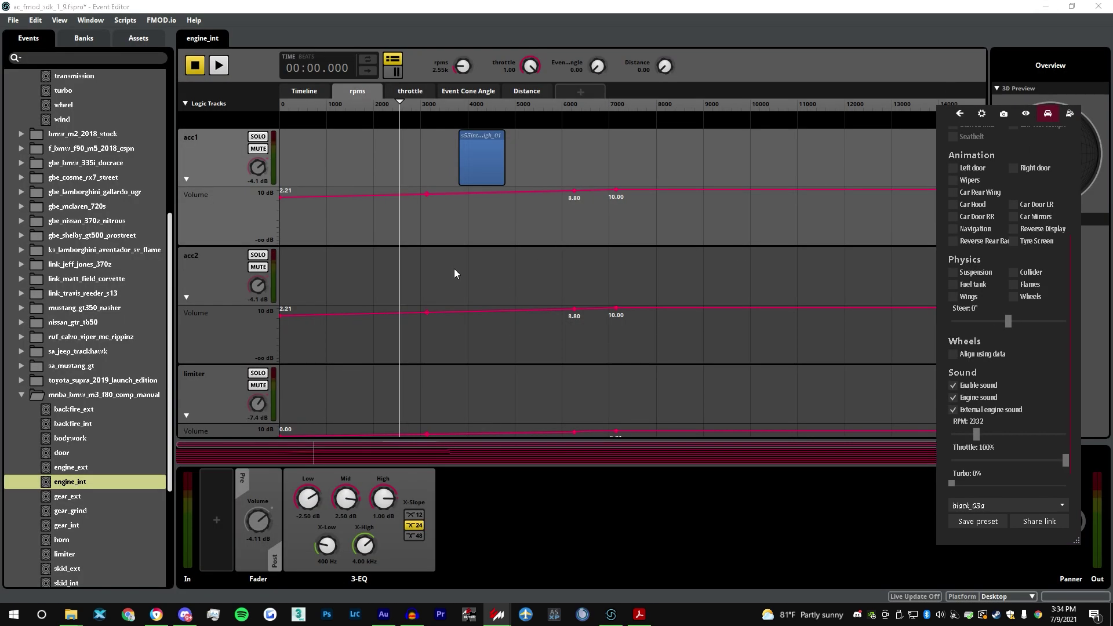
click(470, 162)
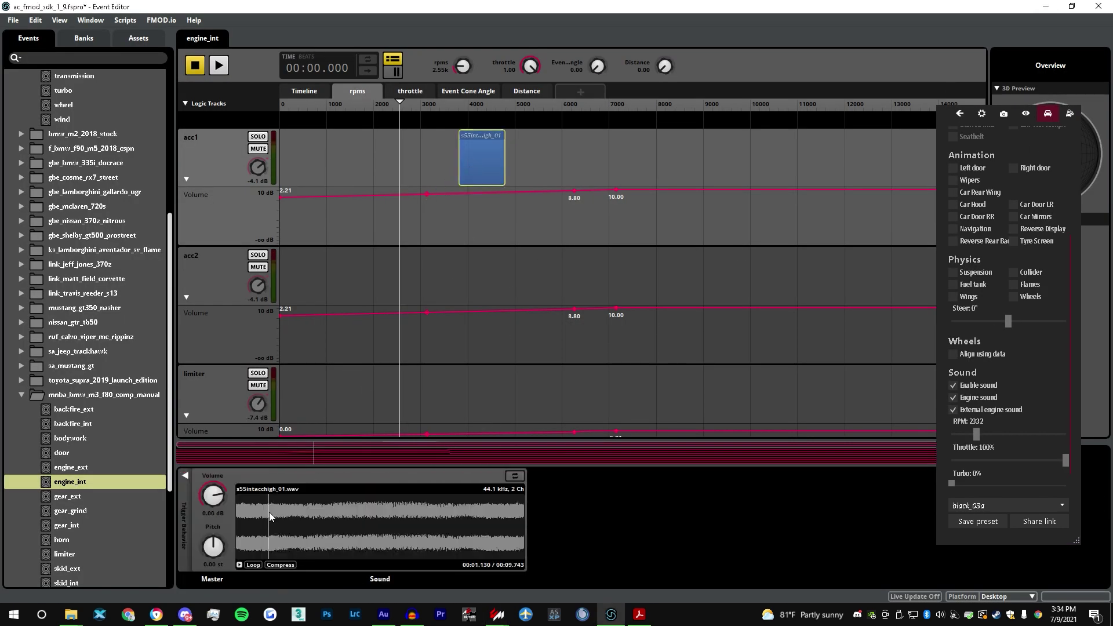
key(alt+Tab)
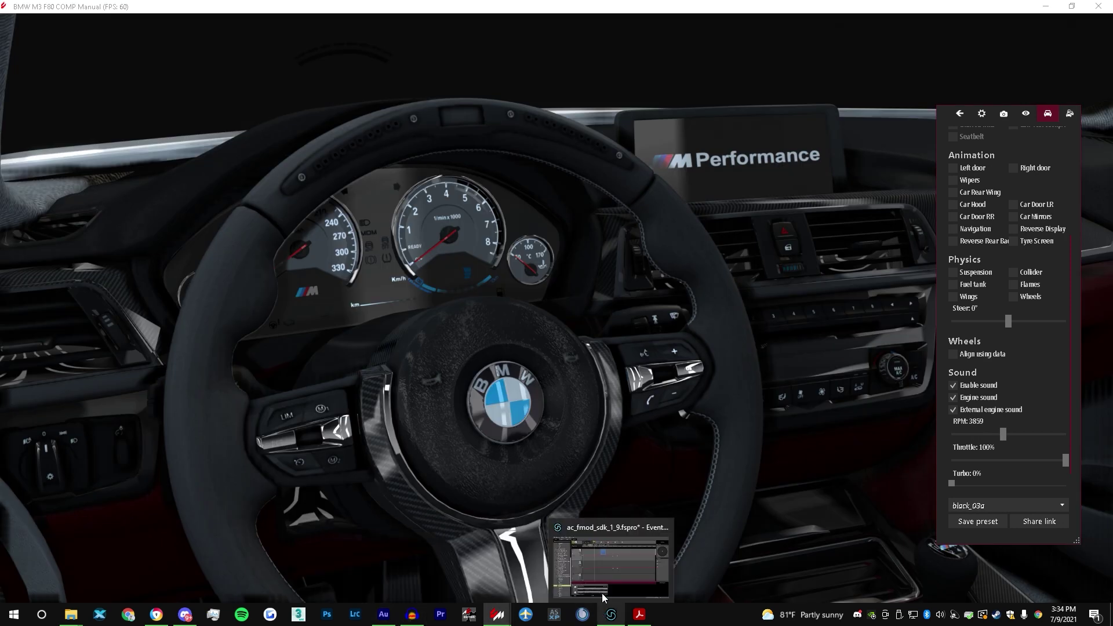
click(611, 615)
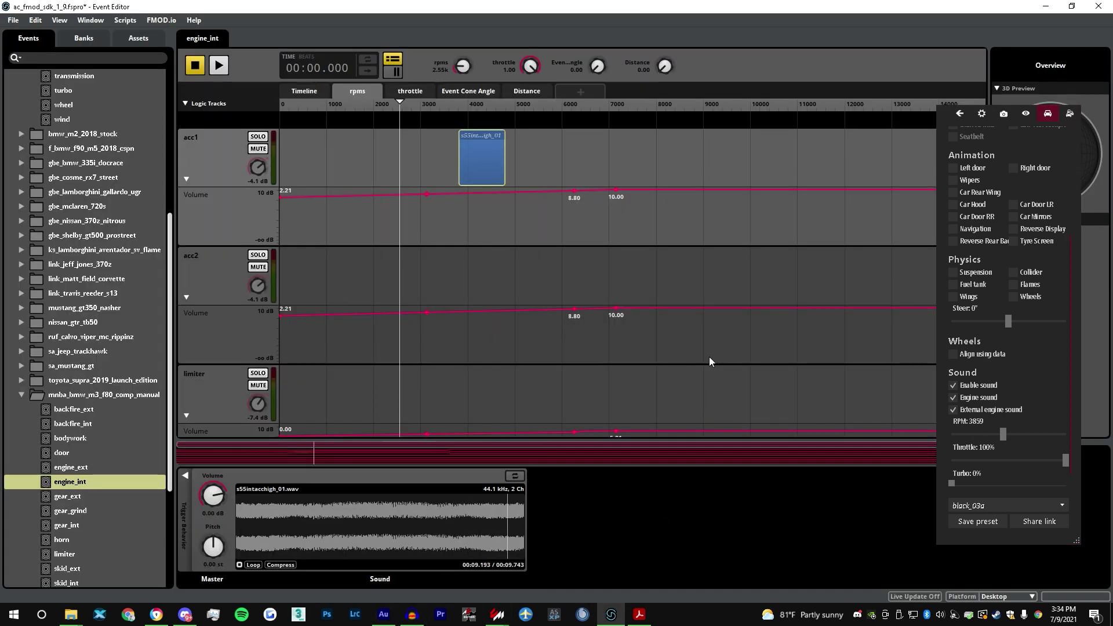
mouse_move(497, 614)
click(534, 574)
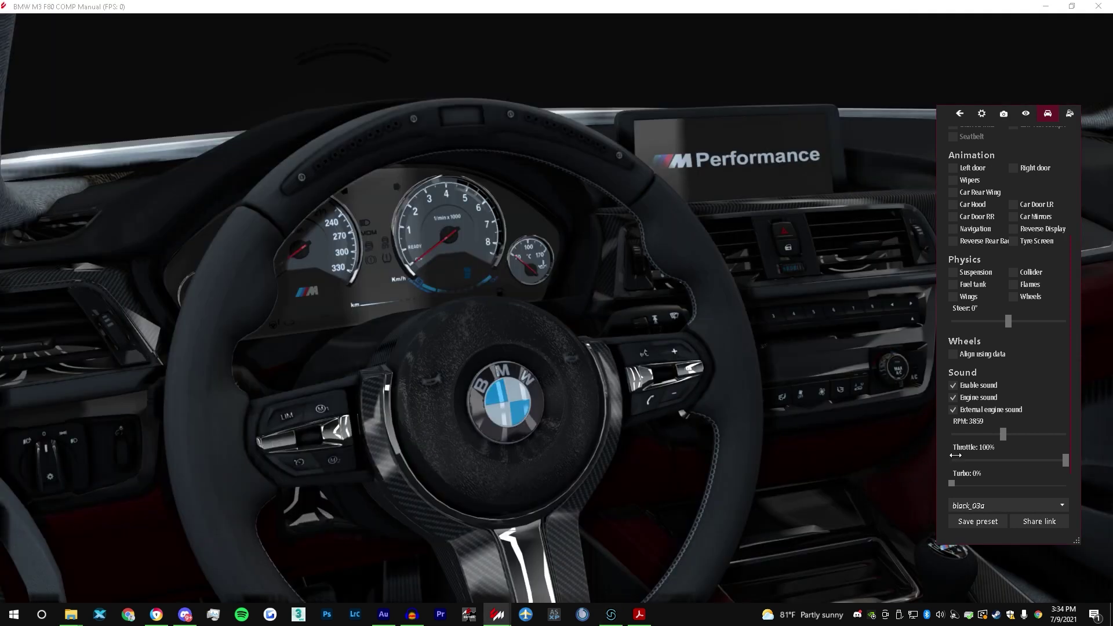
drag(1015, 432, 1035, 433)
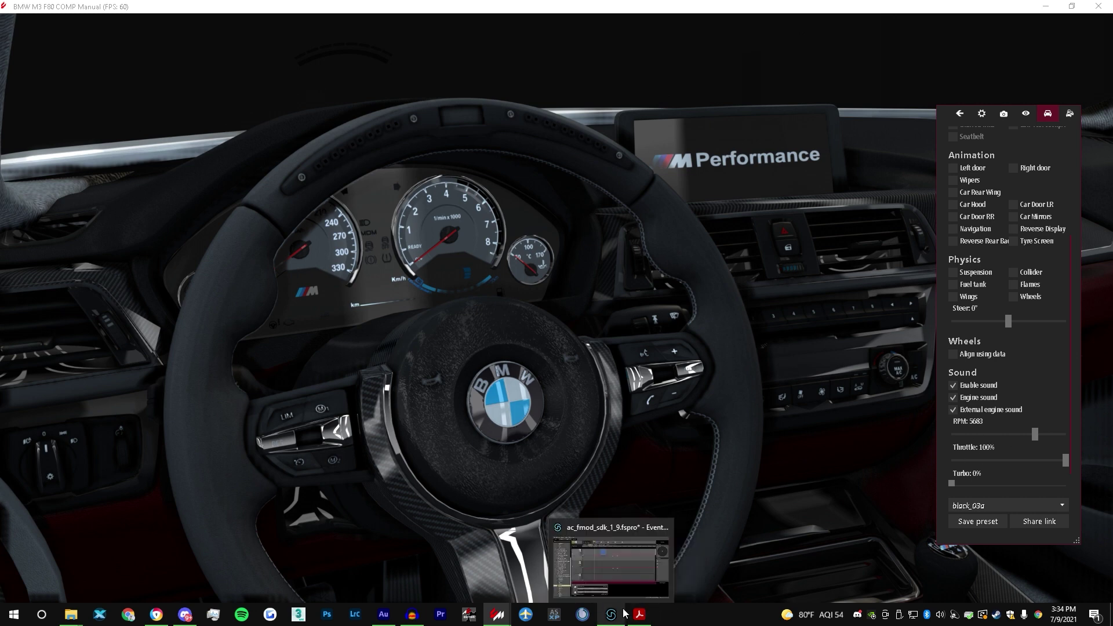
click(975, 400)
click(617, 561)
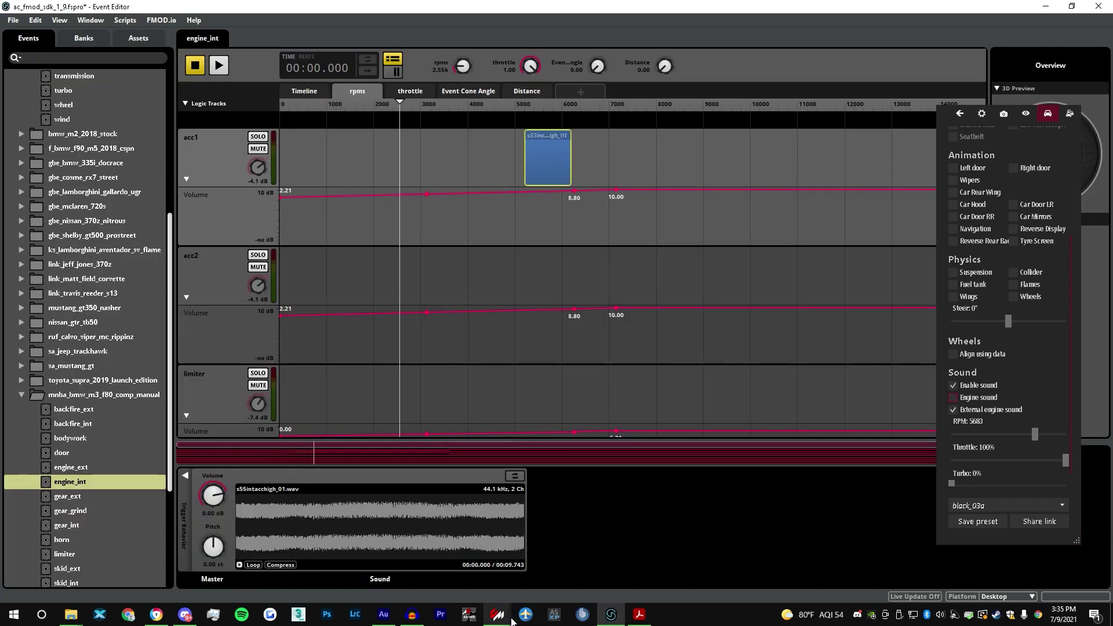
- Close the showroom window, set s55intacchigh_01 to loop and preview at about 5,800 rpm
mouse_move(497, 615)
click(618, 528)
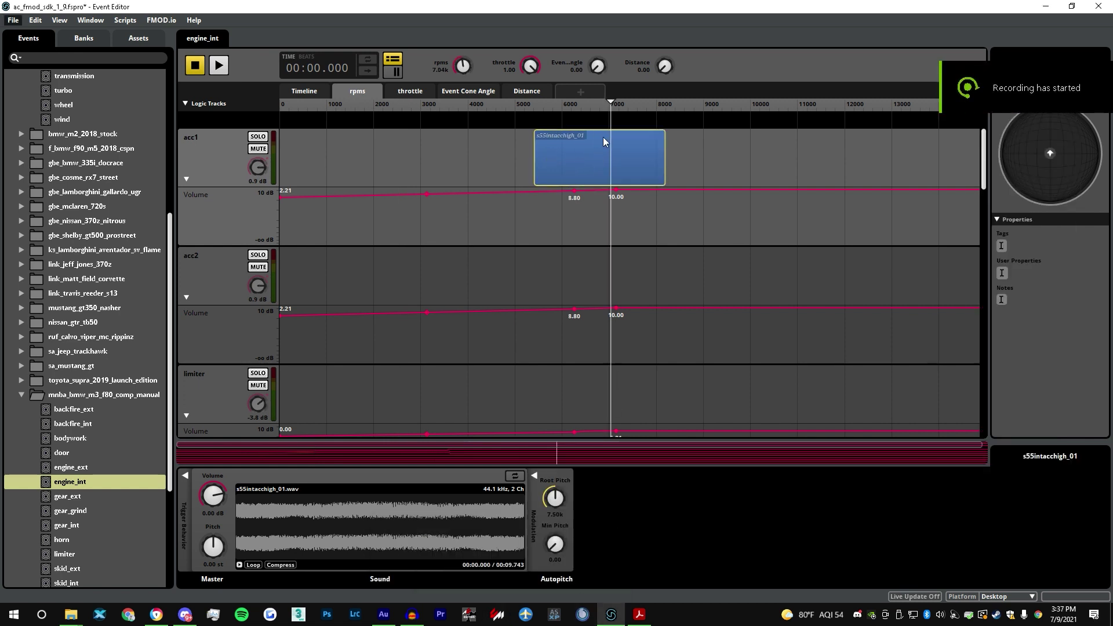
click(515, 476)
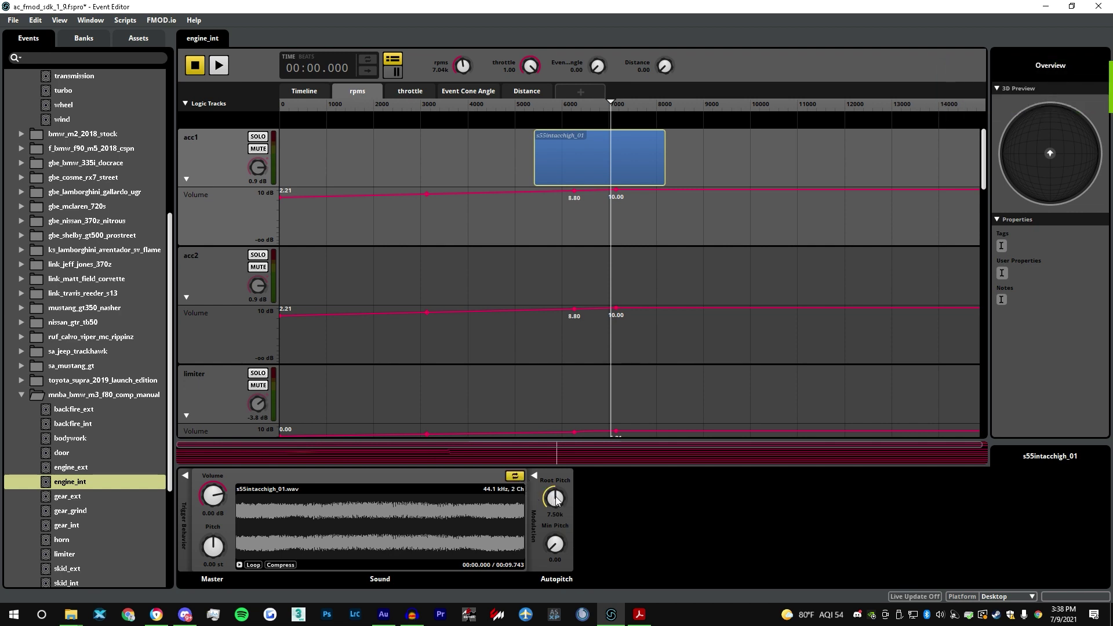
click(572, 107)
drag(572, 106, 555, 107)
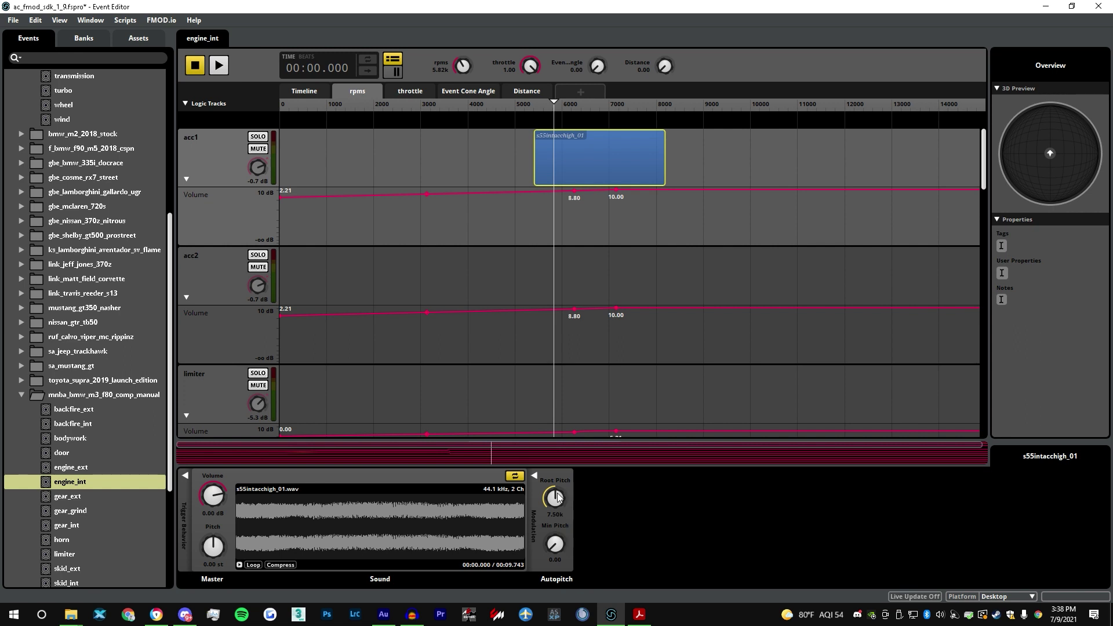
- Lower the Autopitch root pitch to 5.70k, then play and sweep rpms from 5,500 to 6,300
right_click(214, 547)
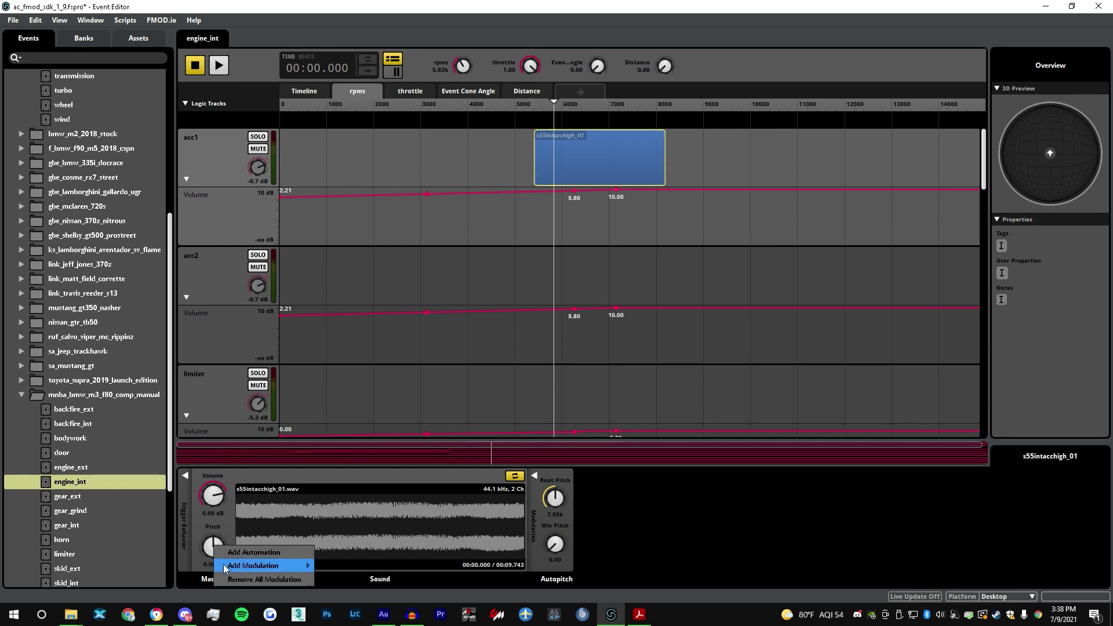
mouse_move(223, 565)
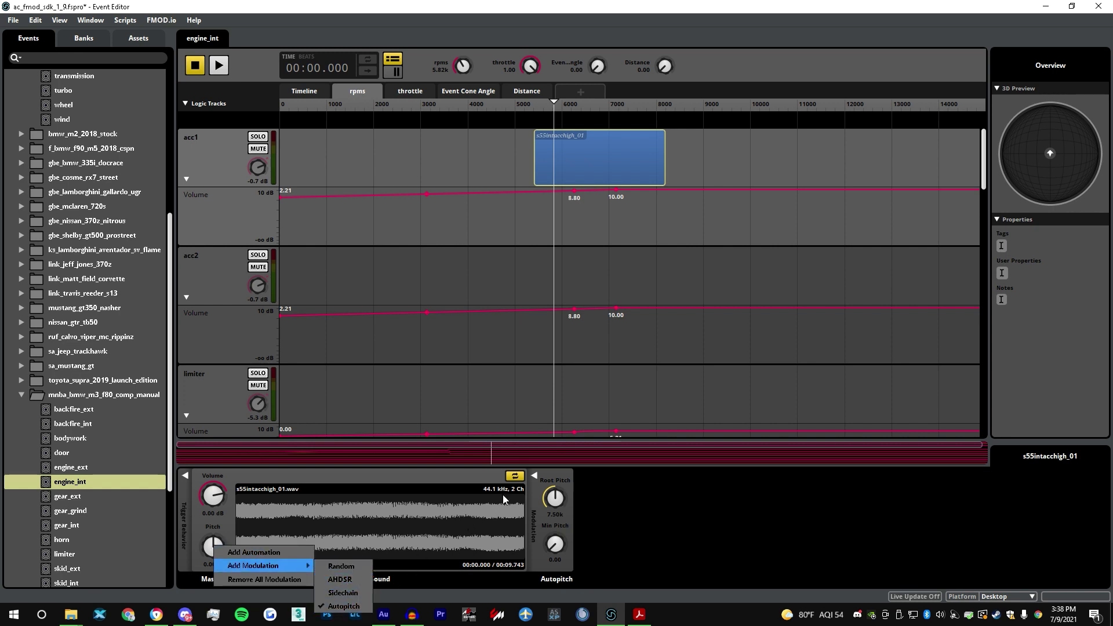
click(561, 472)
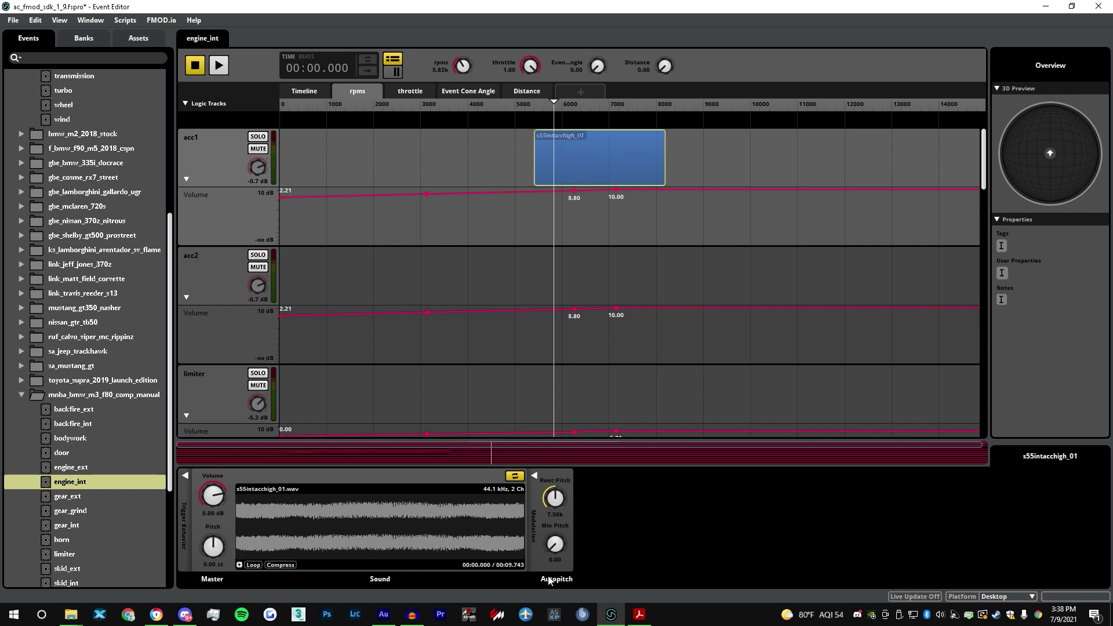
drag(562, 502, 563, 510)
drag(553, 108, 540, 114)
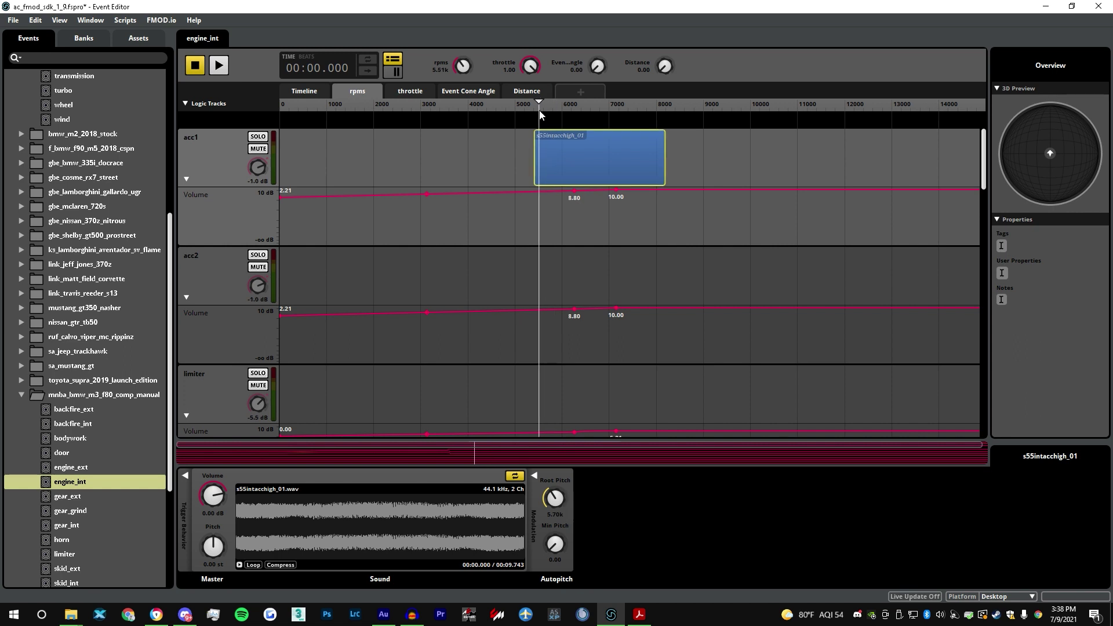
click(225, 68)
drag(546, 108, 472, 130)
- Stop playback, trim the high clip to start near 5,800 rpm, and open the Audacity export folder
click(195, 66)
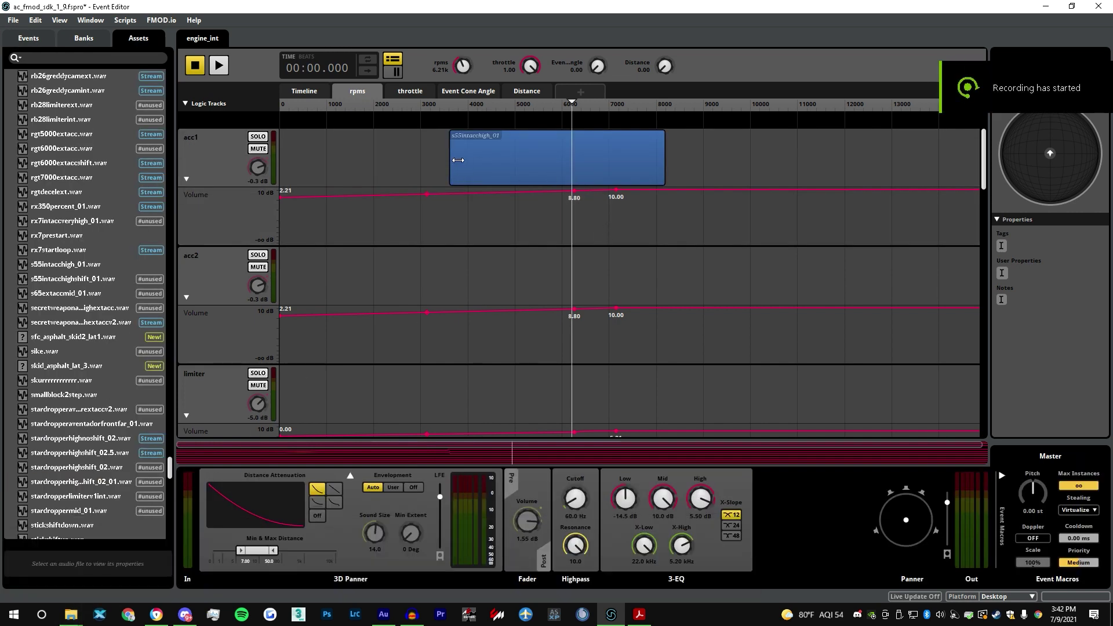
drag(457, 149, 560, 149)
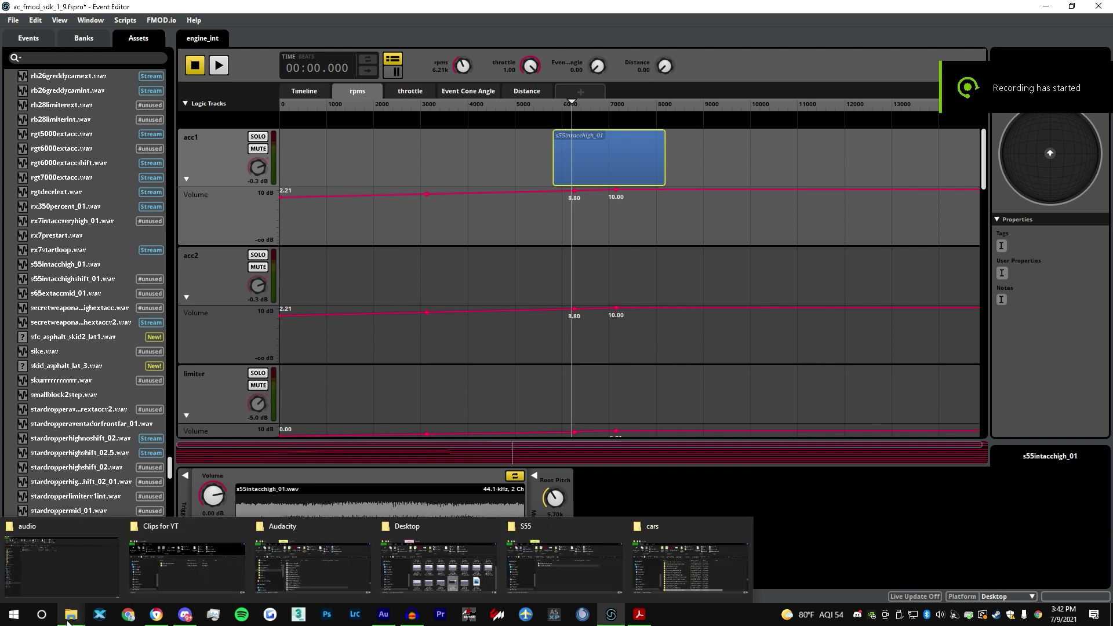
click(437, 565)
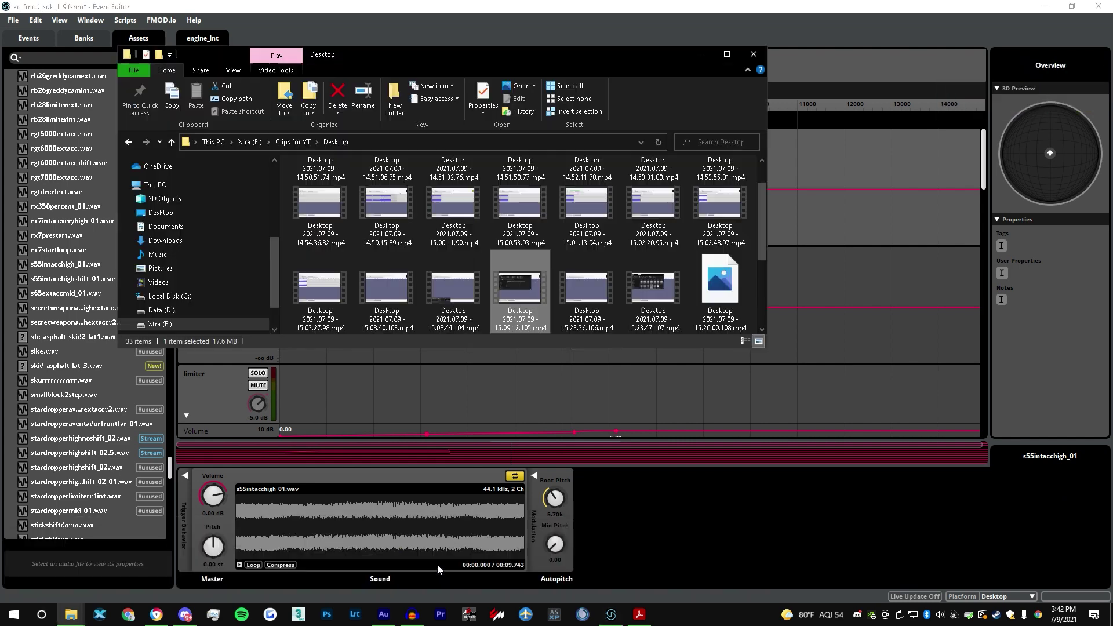
click(702, 54)
mouse_move(70, 615)
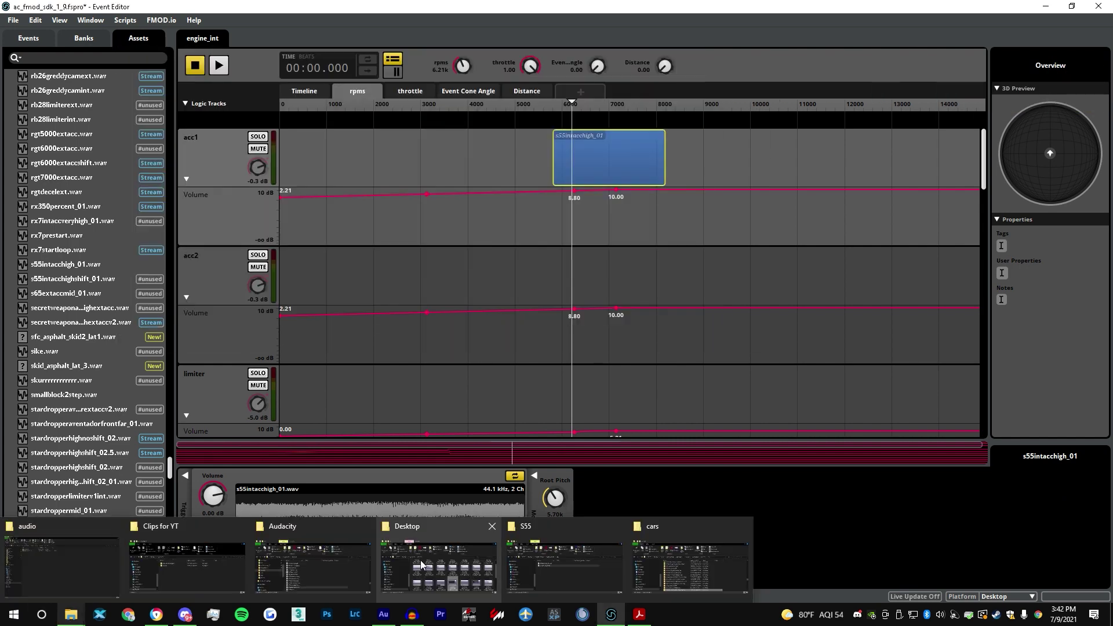
click(358, 563)
- Add s55intacchighshift_01 to acc1 as a looping clip with Autopitch modulation
drag(478, 298, 840, 160)
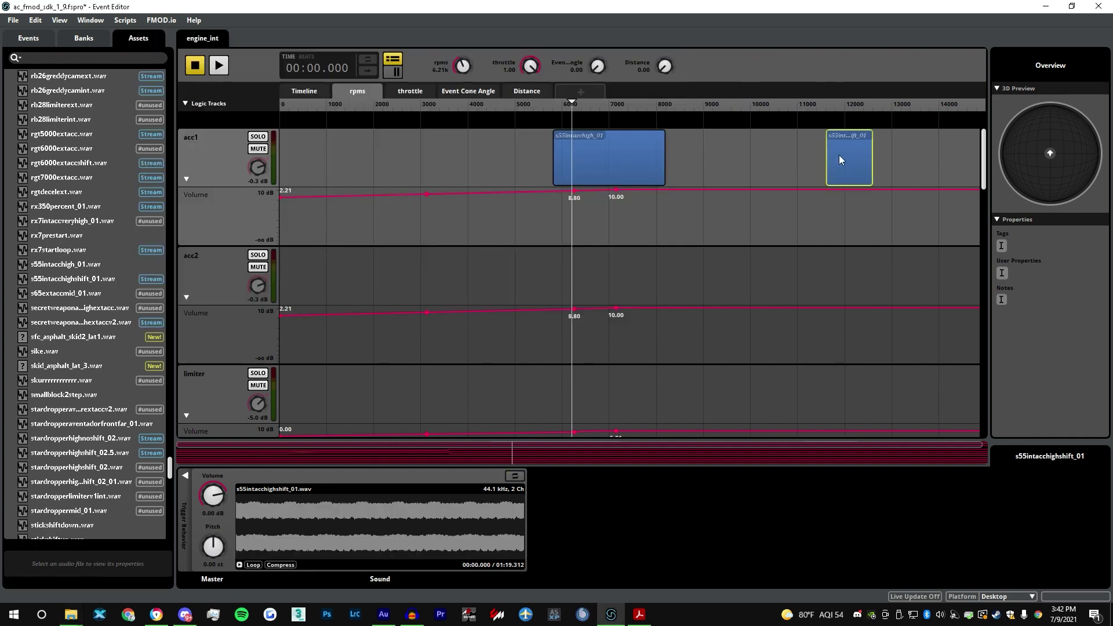
click(510, 482)
right_click(210, 549)
mouse_move(249, 570)
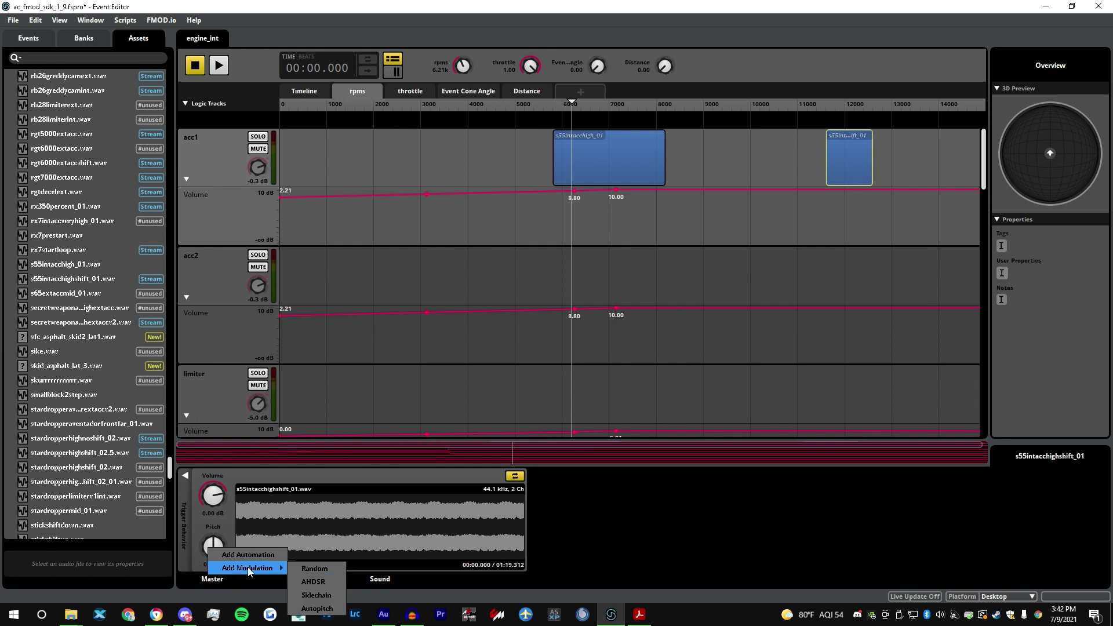
click(316, 609)
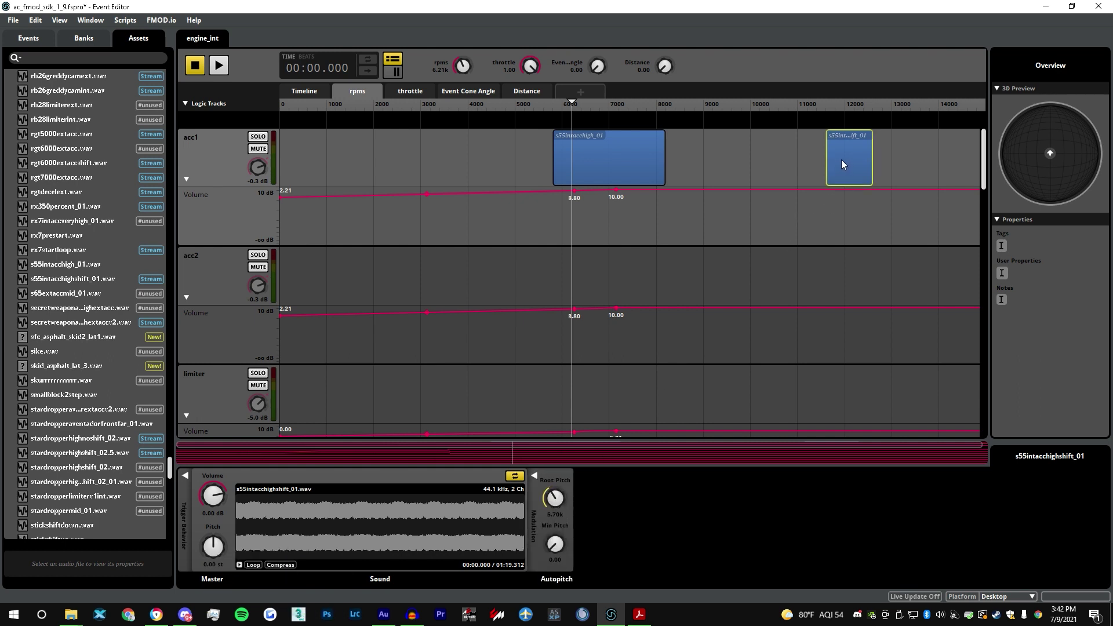
- Move the shift clip to start near 3,100 rpm, extend it to about 7,000, and shorten the high clip
drag(831, 166, 435, 197)
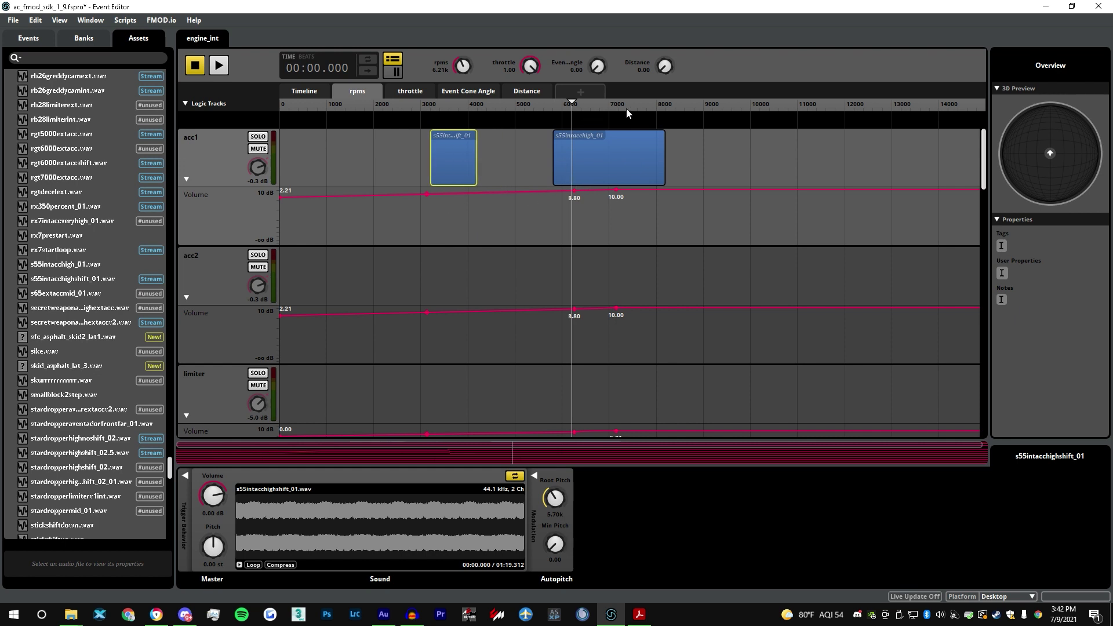
drag(627, 108, 631, 106)
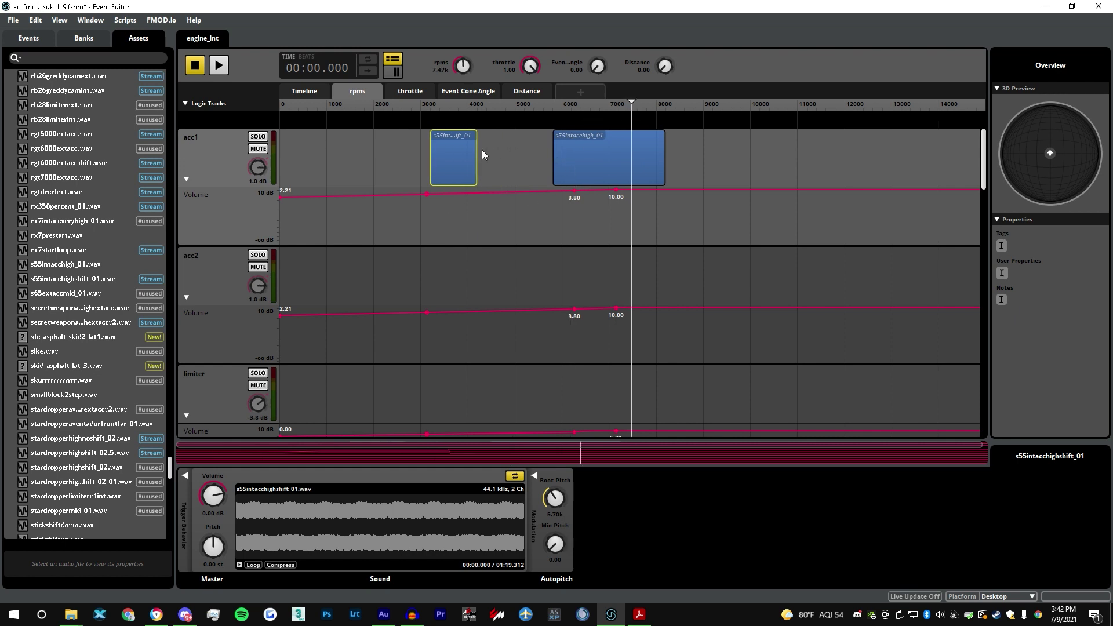
drag(477, 150, 634, 152)
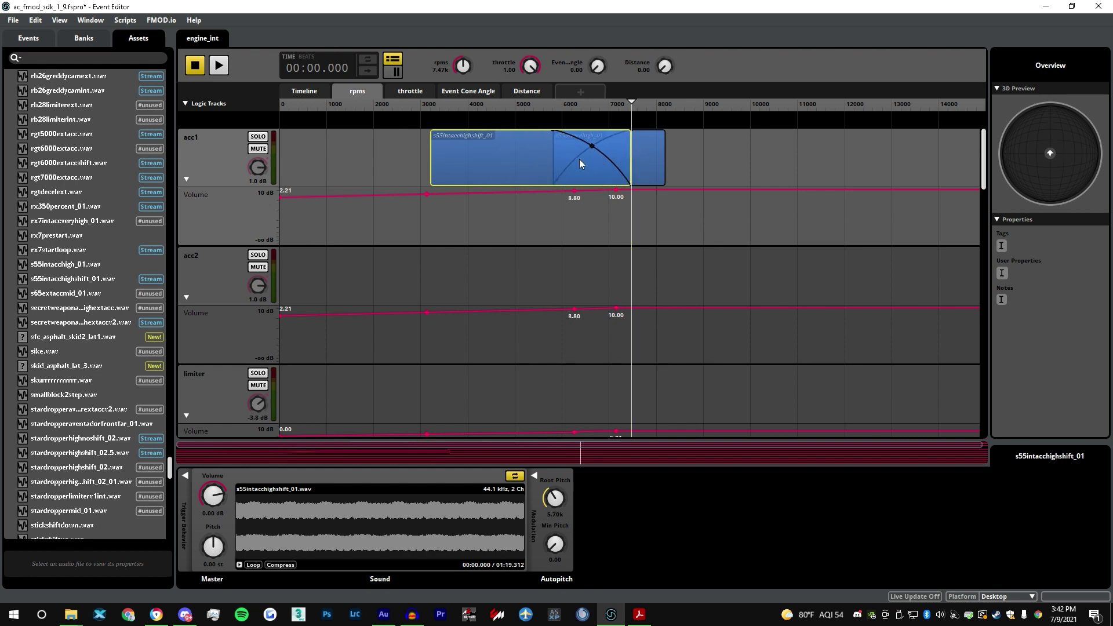
drag(555, 156, 633, 158)
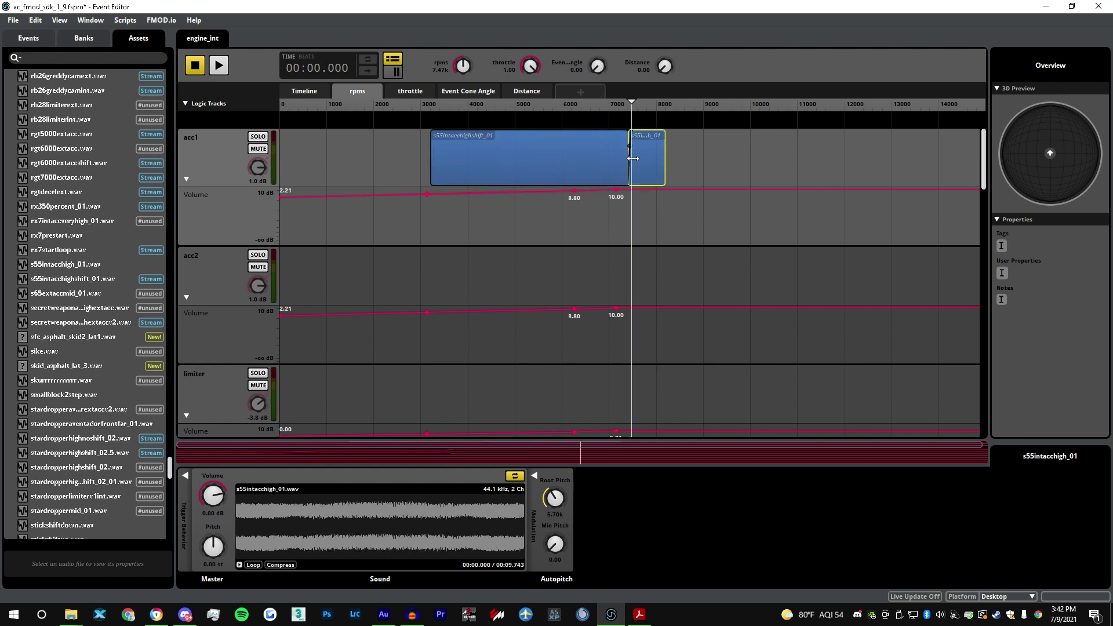
- Test the shift clip by moving the rpm preview between about 6,200 and 7,500 and playing the event
click(635, 122)
click(633, 106)
drag(631, 106, 572, 124)
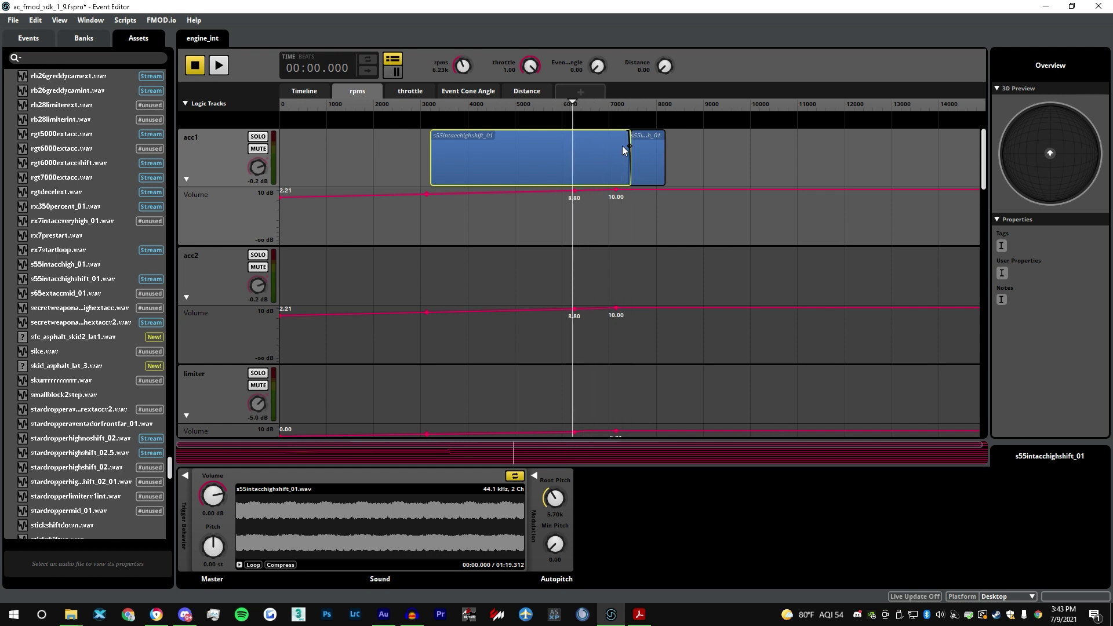
click(518, 112)
click(566, 158)
drag(633, 105, 567, 151)
click(218, 66)
click(197, 66)
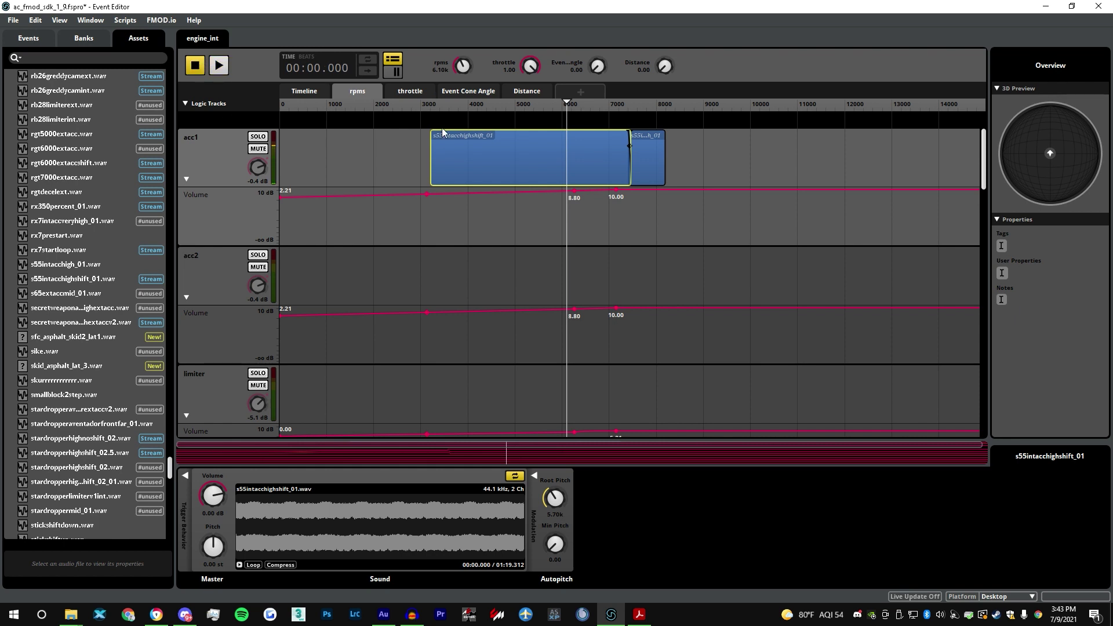
- Trim s55intacchighshift_01 to start near 6,000 rpm and test with rpm previews of about 6,100 and 6,950
drag(440, 140, 576, 139)
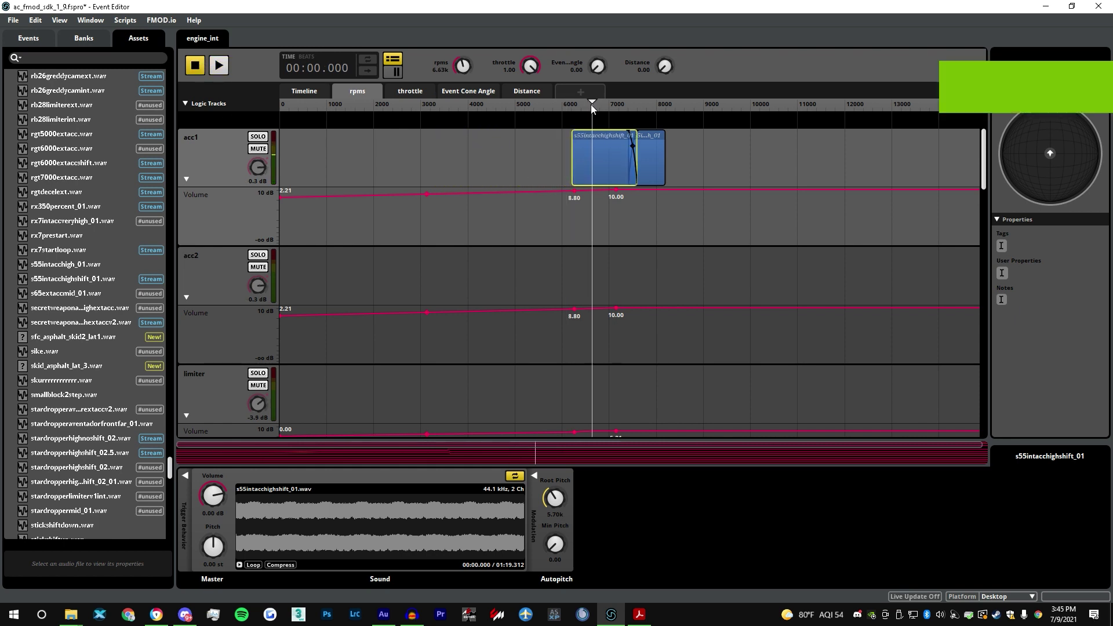
drag(592, 108, 566, 103)
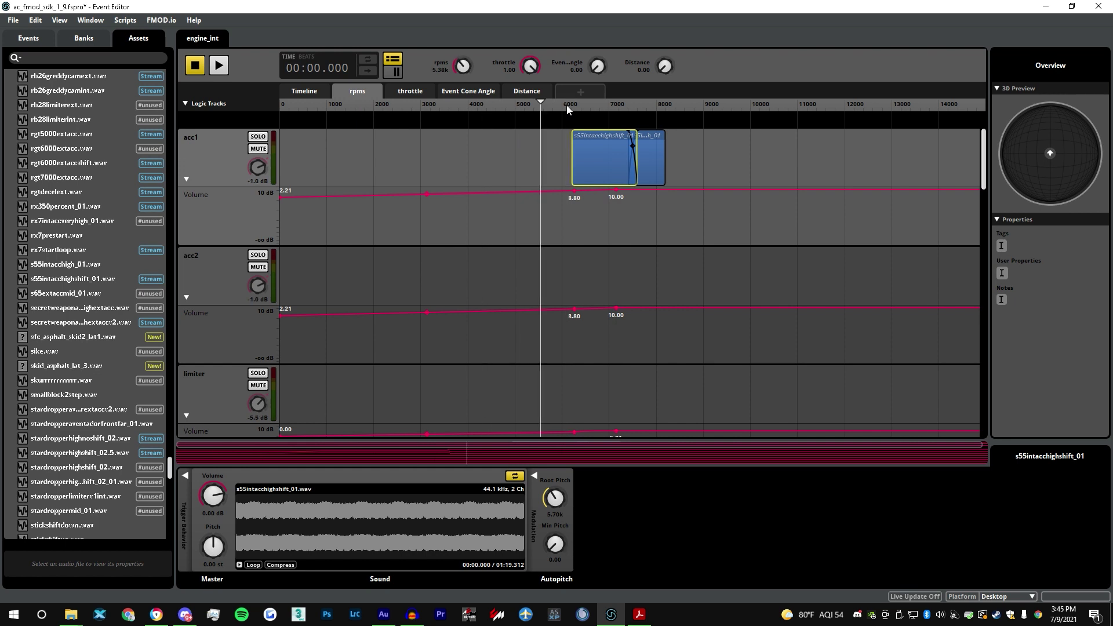
drag(603, 104, 490, 122)
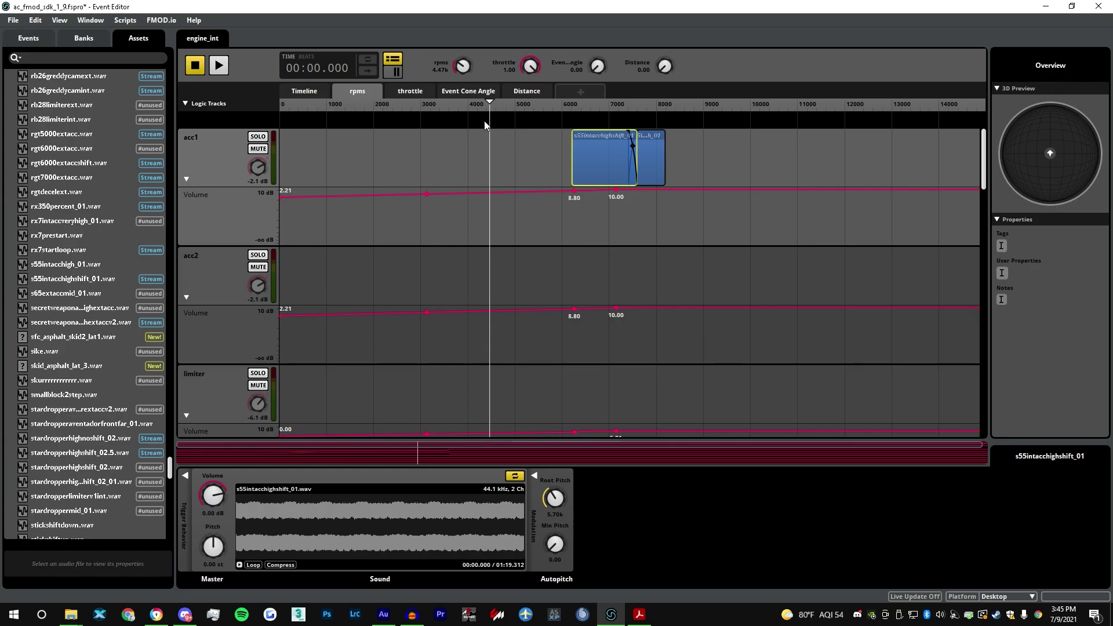